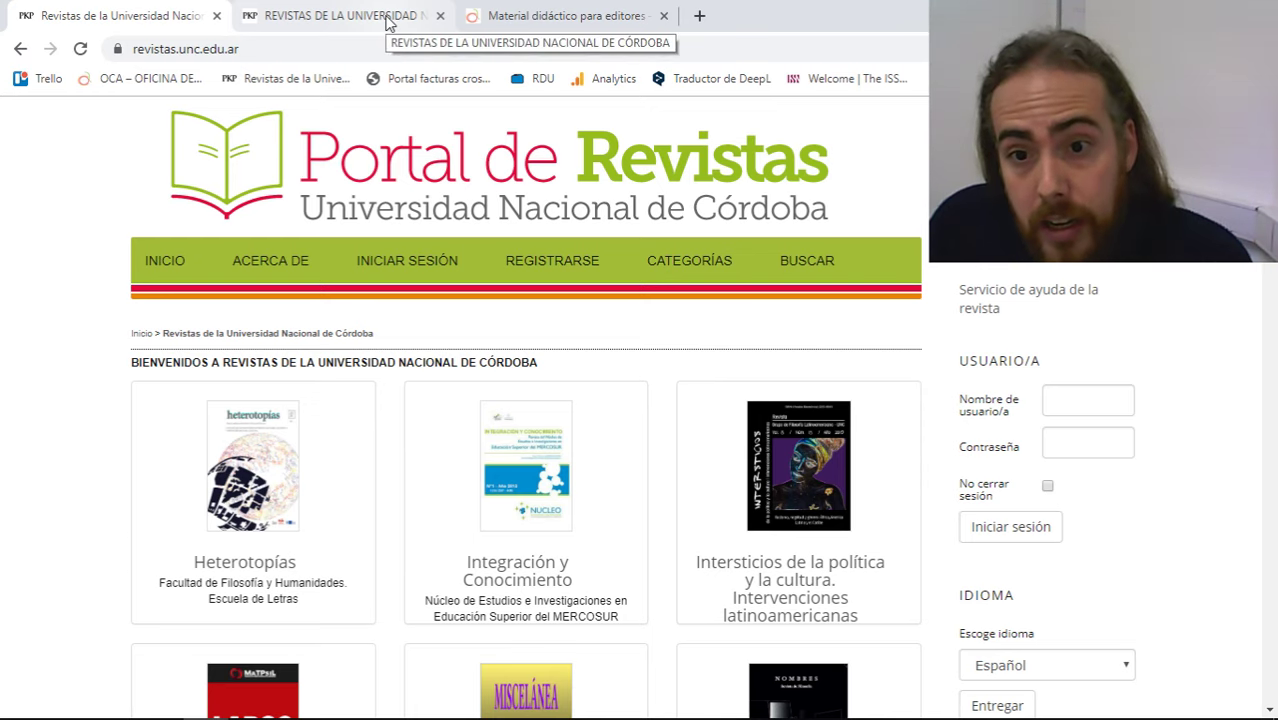
Compare the home pages and journal listings of the revistas-dev.psi.unc.edu.ar and revistas.unc.edu.ar portals.
{"action": "left_click", "coordinate": [387, 22]}
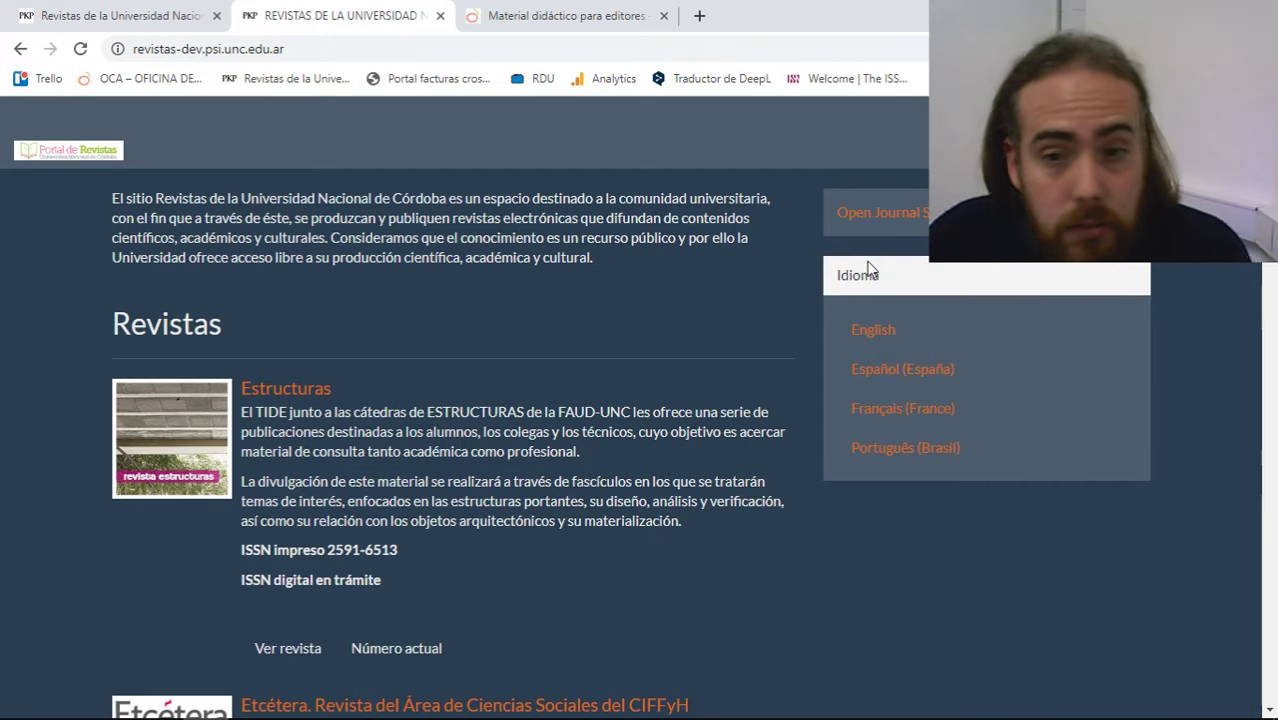
{"action": "scroll", "coordinate": [867, 263], "scroll_direction": "down", "scroll_amount": 15}
{"action": "scroll", "coordinate": [778, 531], "scroll_direction": "down", "scroll_amount": 10}
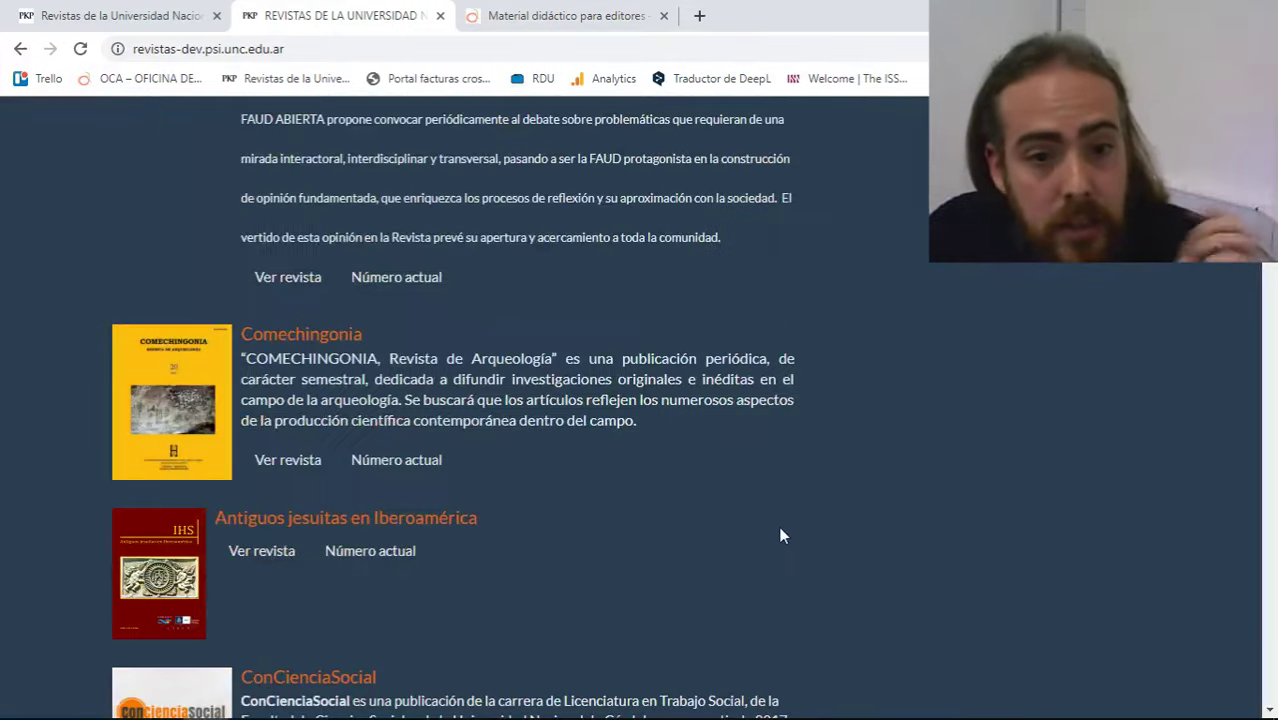
{"action": "scroll", "coordinate": [1170, 400], "scroll_direction": "up", "scroll_amount": 7}
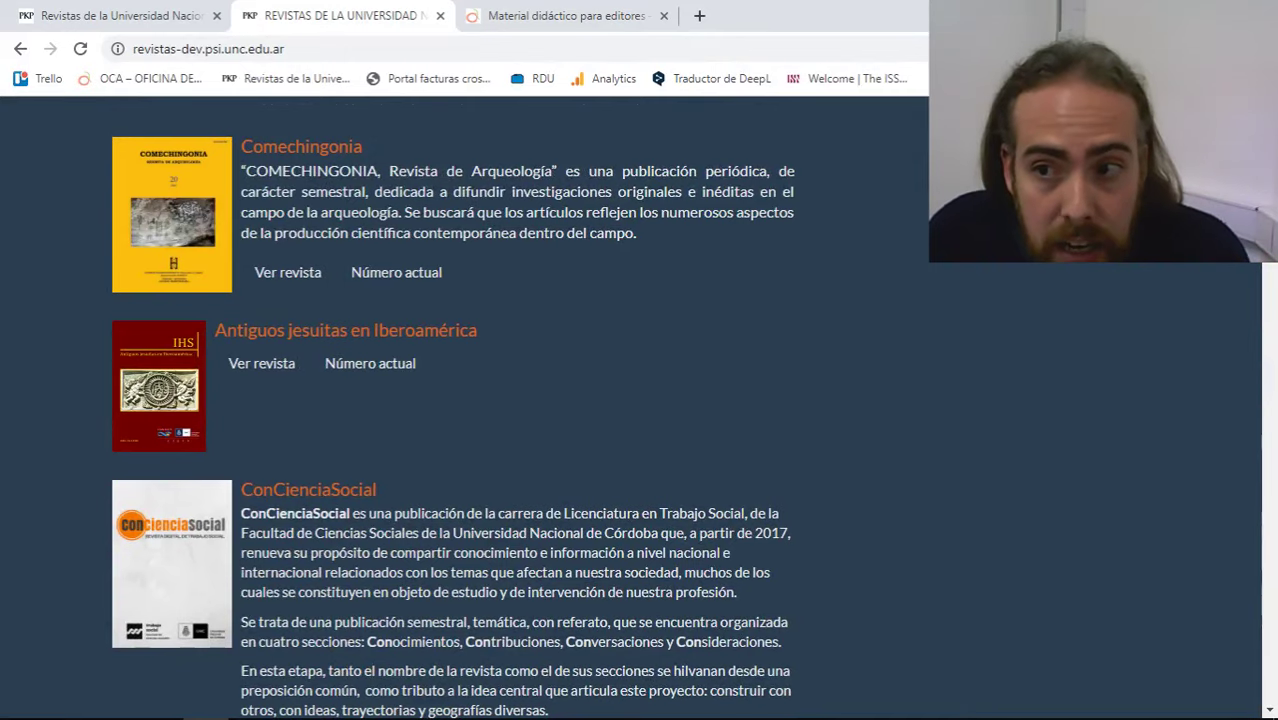
{"action": "scroll", "coordinate": [640, 400], "scroll_direction": "up", "scroll_amount": 20}
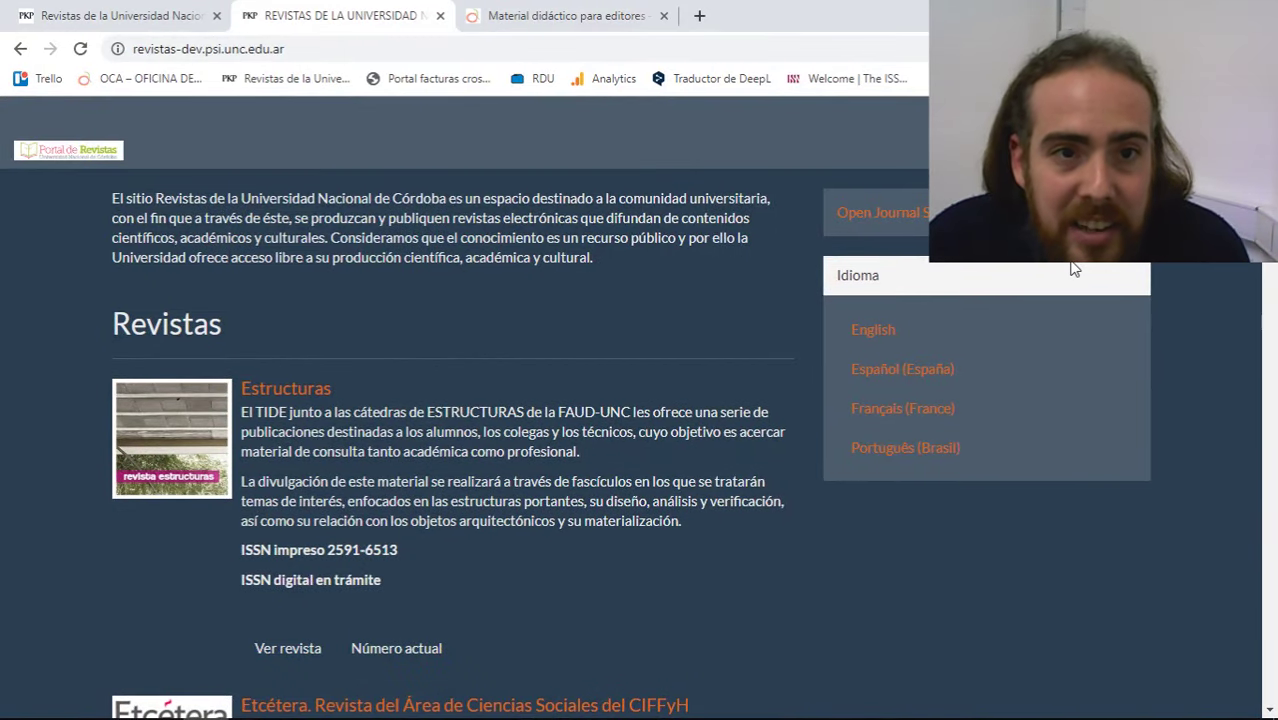
{"action": "left_click", "coordinate": [120, 15]}
{"action": "scroll", "coordinate": [870, 476], "scroll_direction": "down", "scroll_amount": 3}
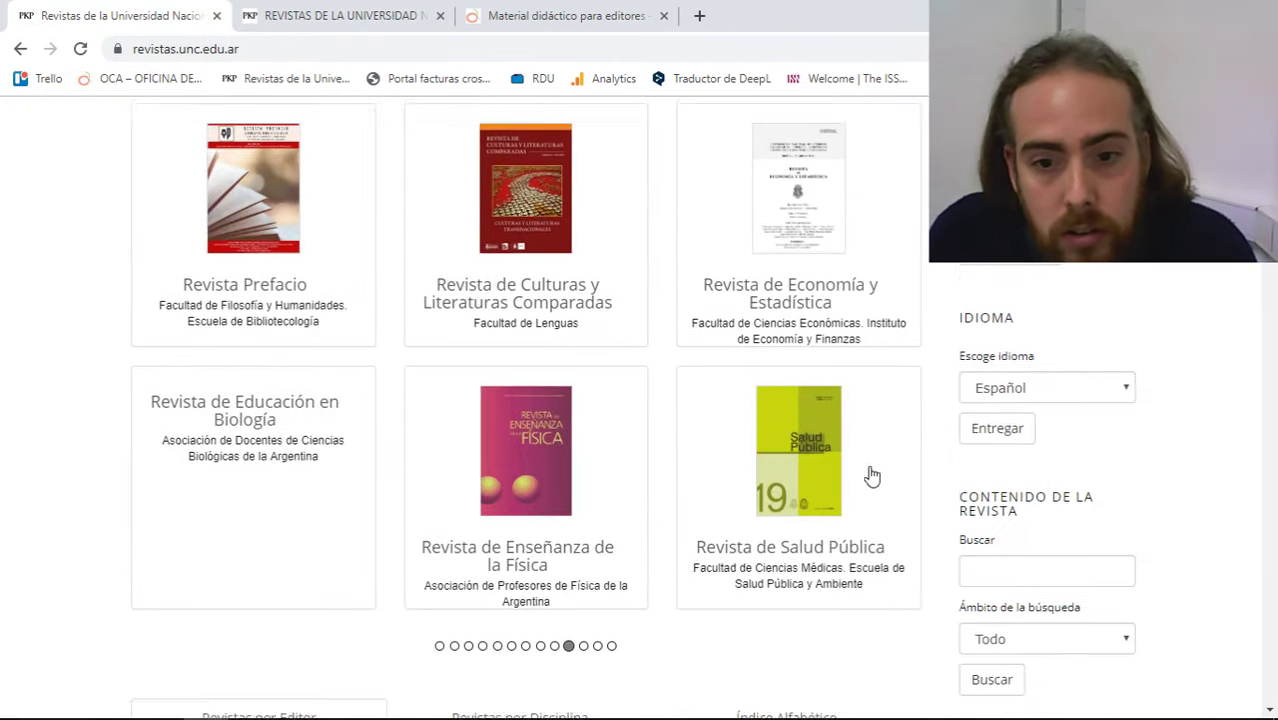
{"action": "scroll", "coordinate": [743, 635], "scroll_direction": "down", "scroll_amount": 2}
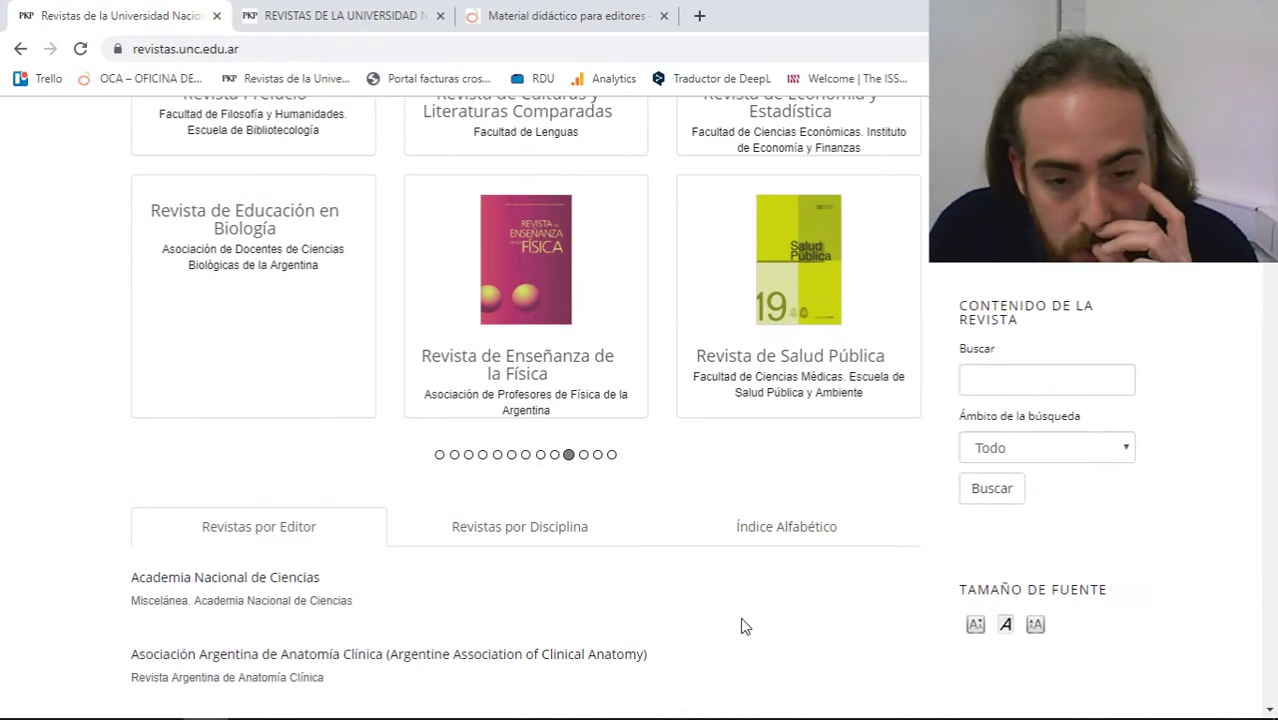
{"action": "scroll", "coordinate": [743, 635], "scroll_direction": "up", "scroll_amount": 5}
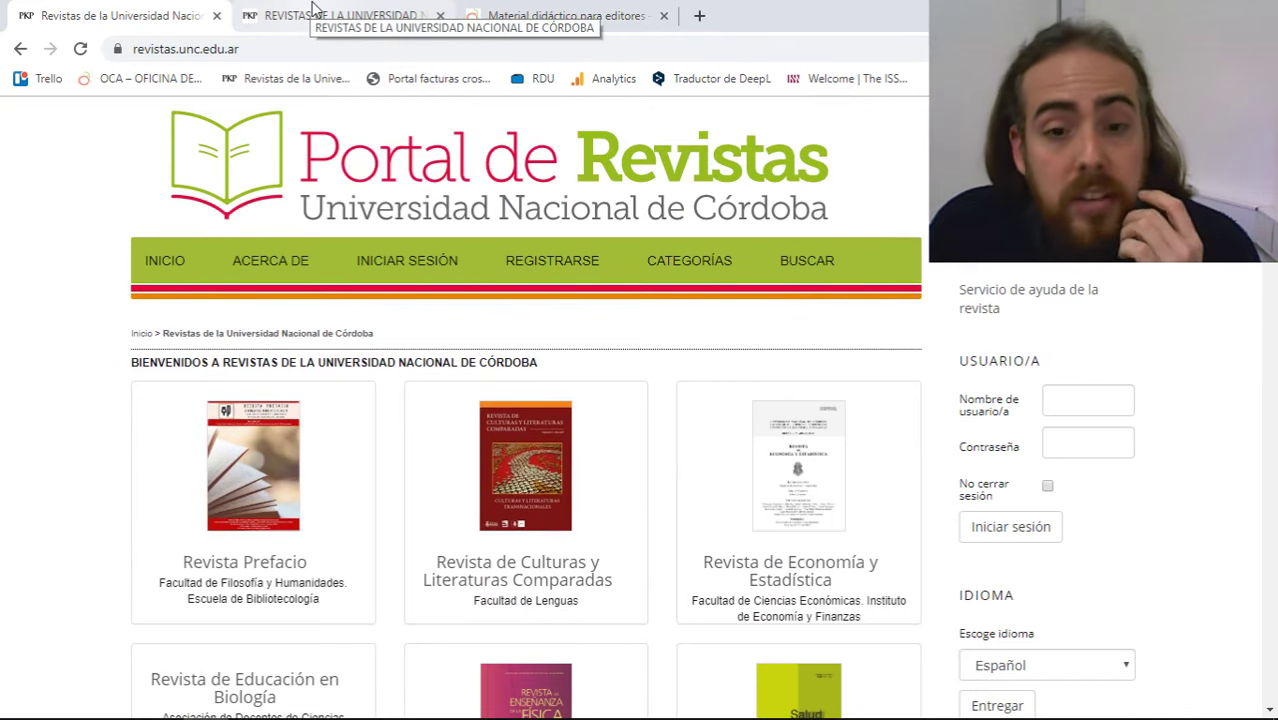
{"action": "scroll", "coordinate": [610, 214], "scroll_direction": "down", "scroll_amount": 15}
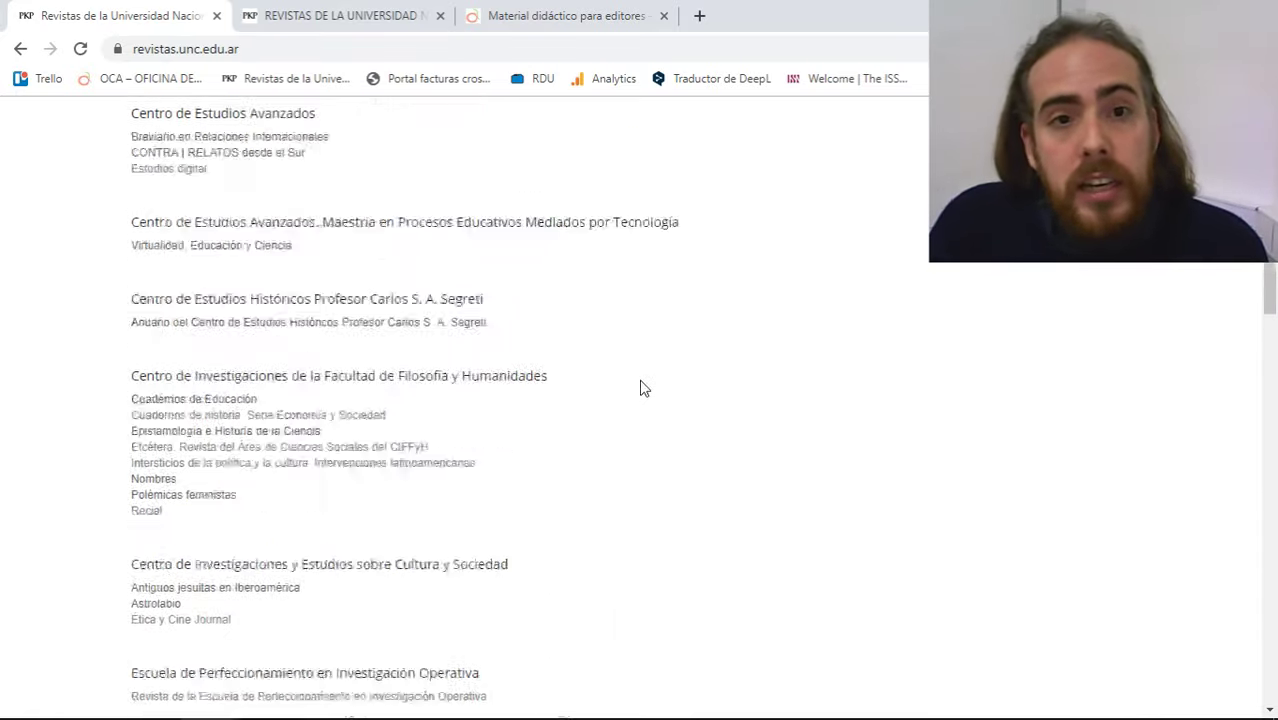
{"action": "scroll", "coordinate": [643, 388], "scroll_direction": "up", "scroll_amount": 15}
Log in to the revistas-dev.psi.unc.edu.ar portal with the username revistas and the account password.
{"action": "left_click", "coordinate": [340, 15]}
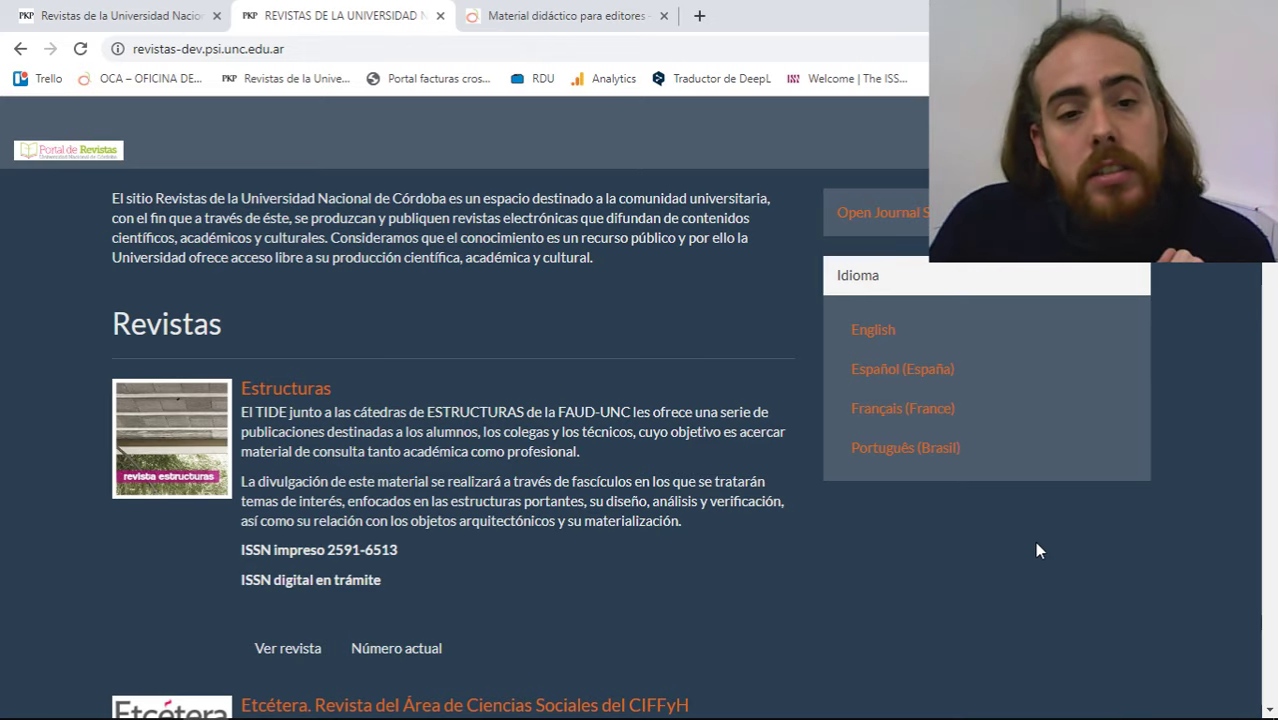
{"action": "scroll", "coordinate": [1035, 545], "scroll_direction": "down", "scroll_amount": 5}
{"action": "scroll", "coordinate": [432, 313], "scroll_direction": "down", "scroll_amount": 5}
{"action": "scroll", "coordinate": [432, 313], "scroll_direction": "up", "scroll_amount": 10}
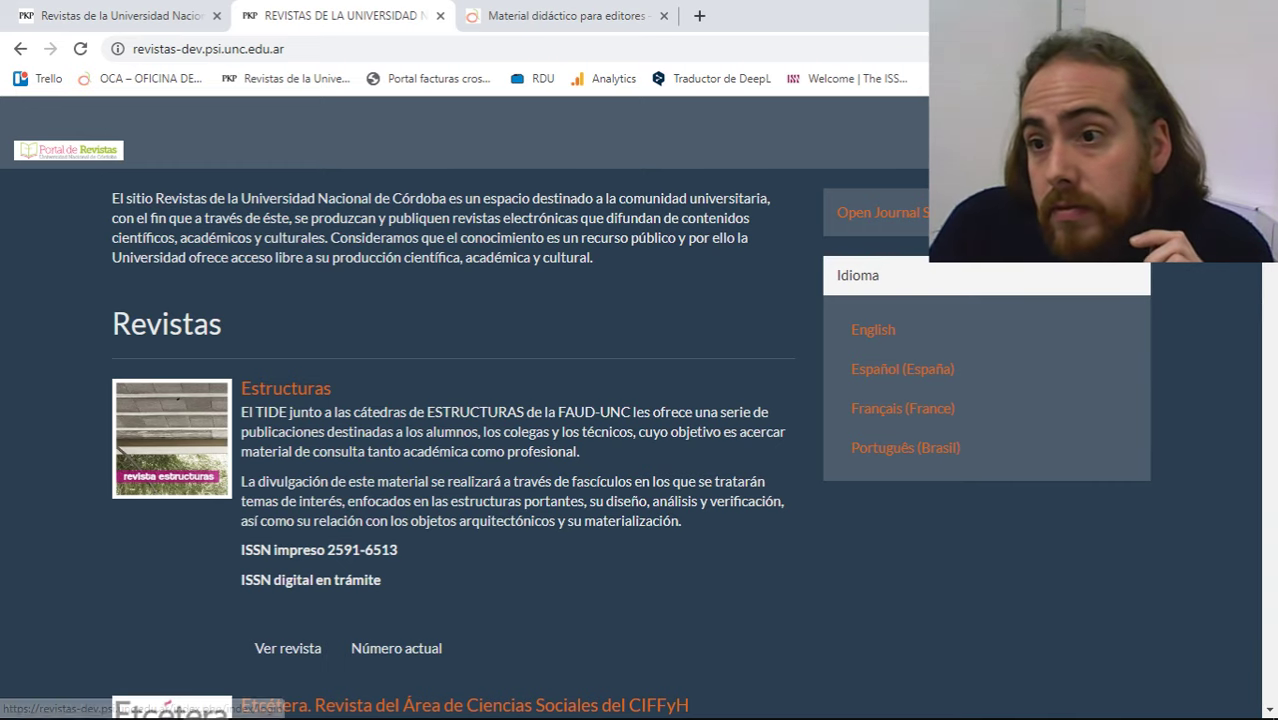
{"action": "left_click", "coordinate": [1210, 118]}
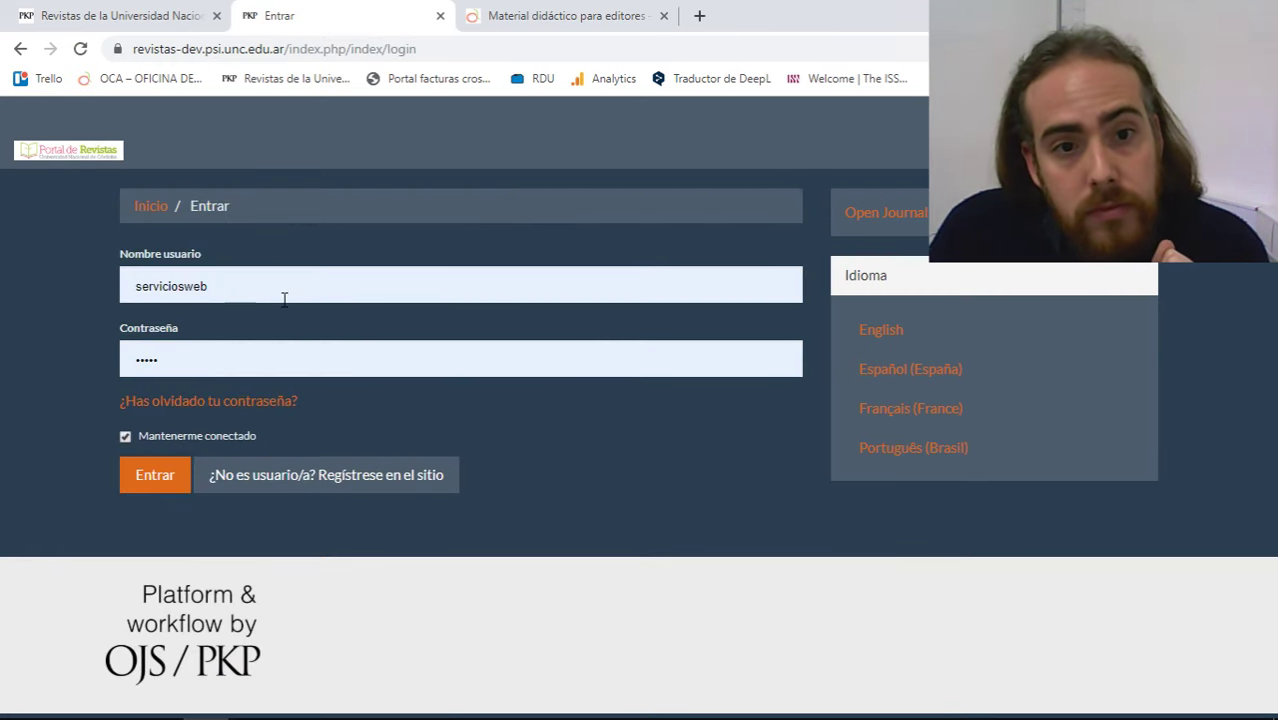
{"action": "double_click", "coordinate": [288, 285]}
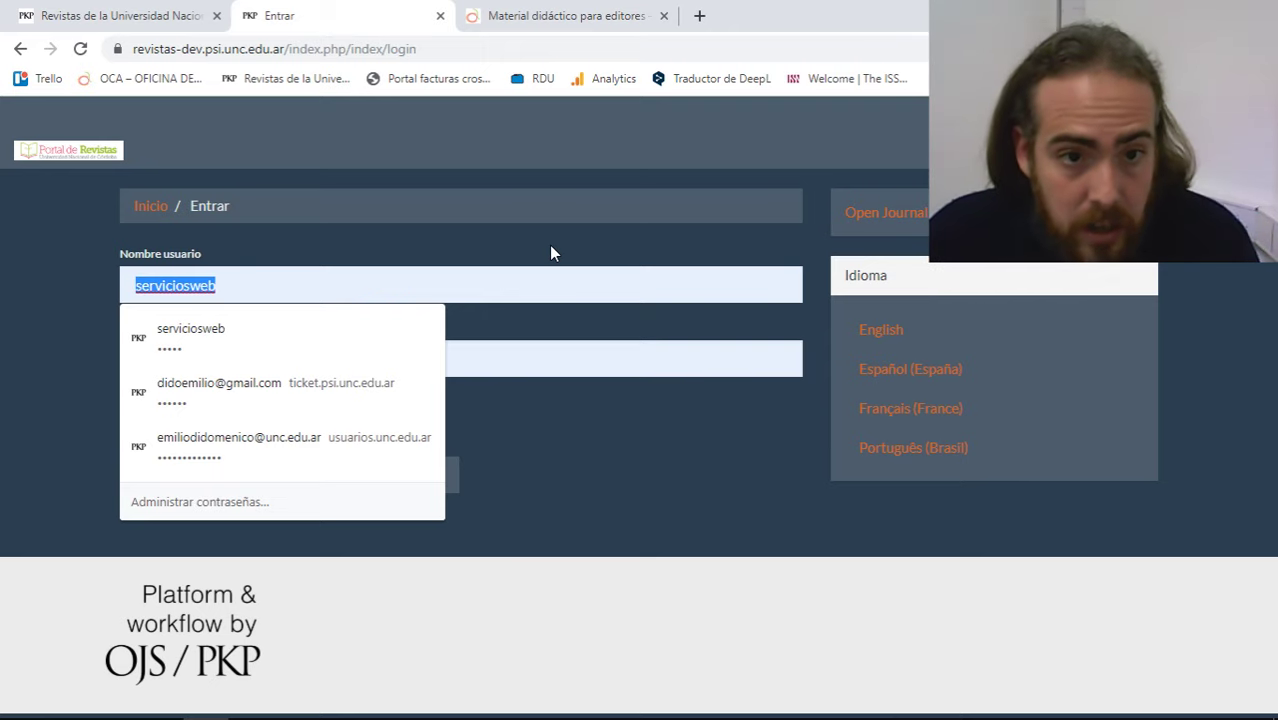
{"action": "type", "text": "re"}
{"action": "key", "text": "Down"}
{"action": "key", "text": "Return"}
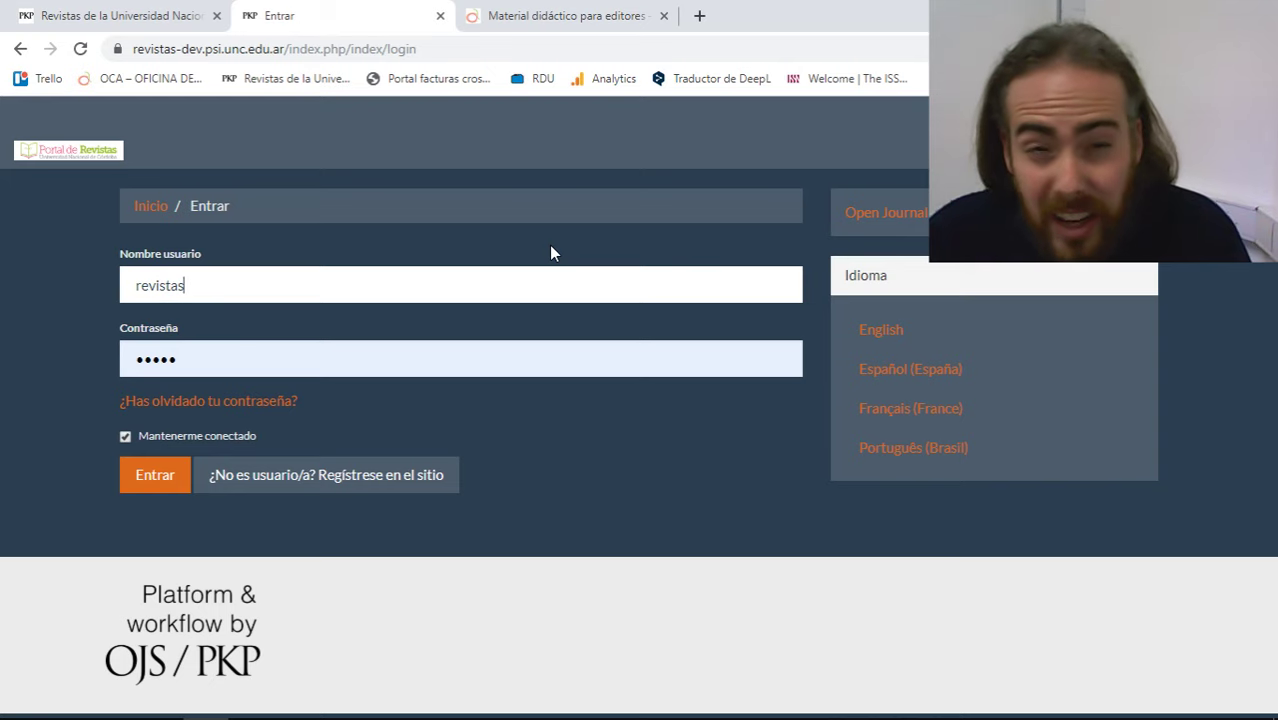
{"action": "left_click_drag", "start_coordinate": [271, 371], "coordinate": [92, 358]}
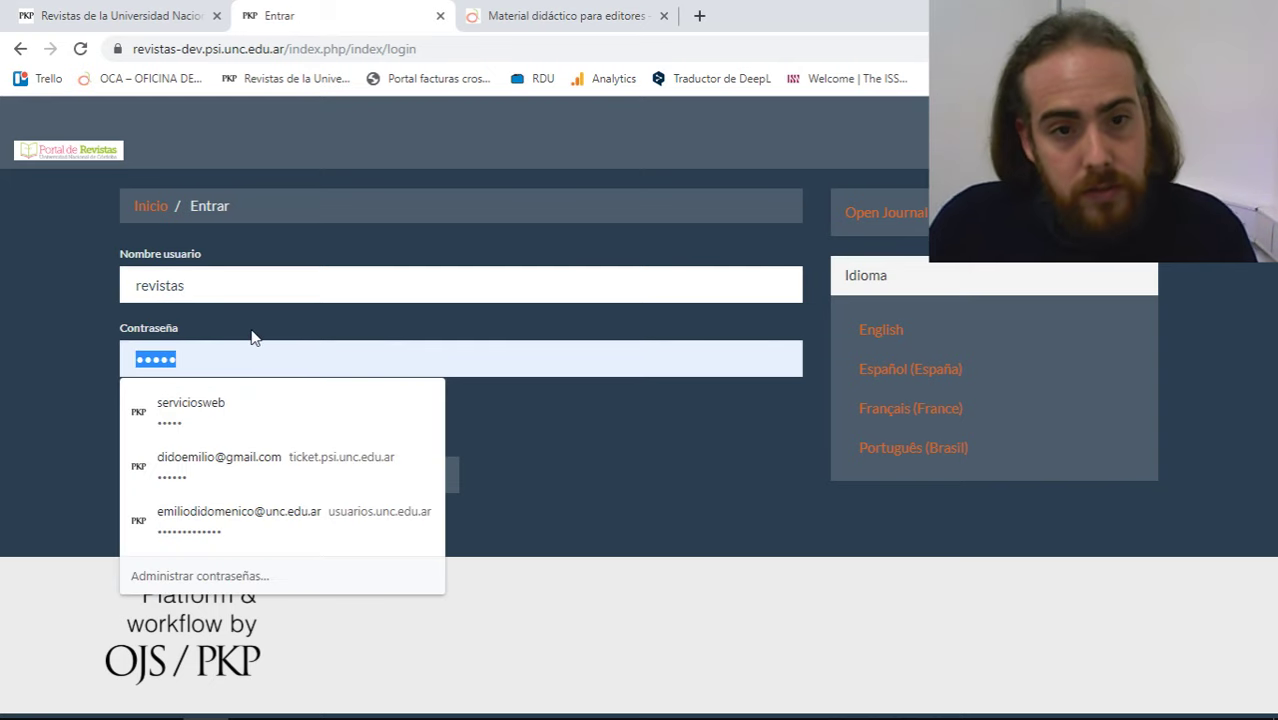
{"action": "type", "text": "••"}
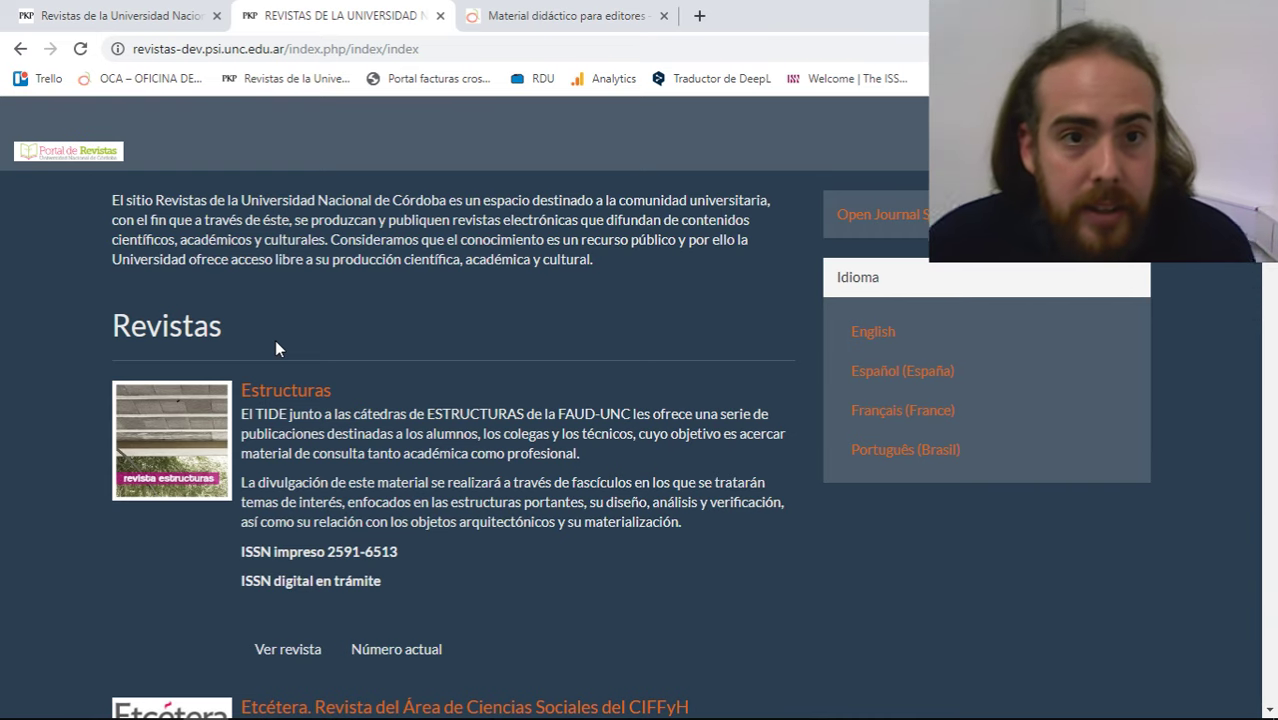
Log in to the revistas.unc.edu.ar portal with the username revistas and the account password.
{"action": "left_click", "coordinate": [43, 10]}
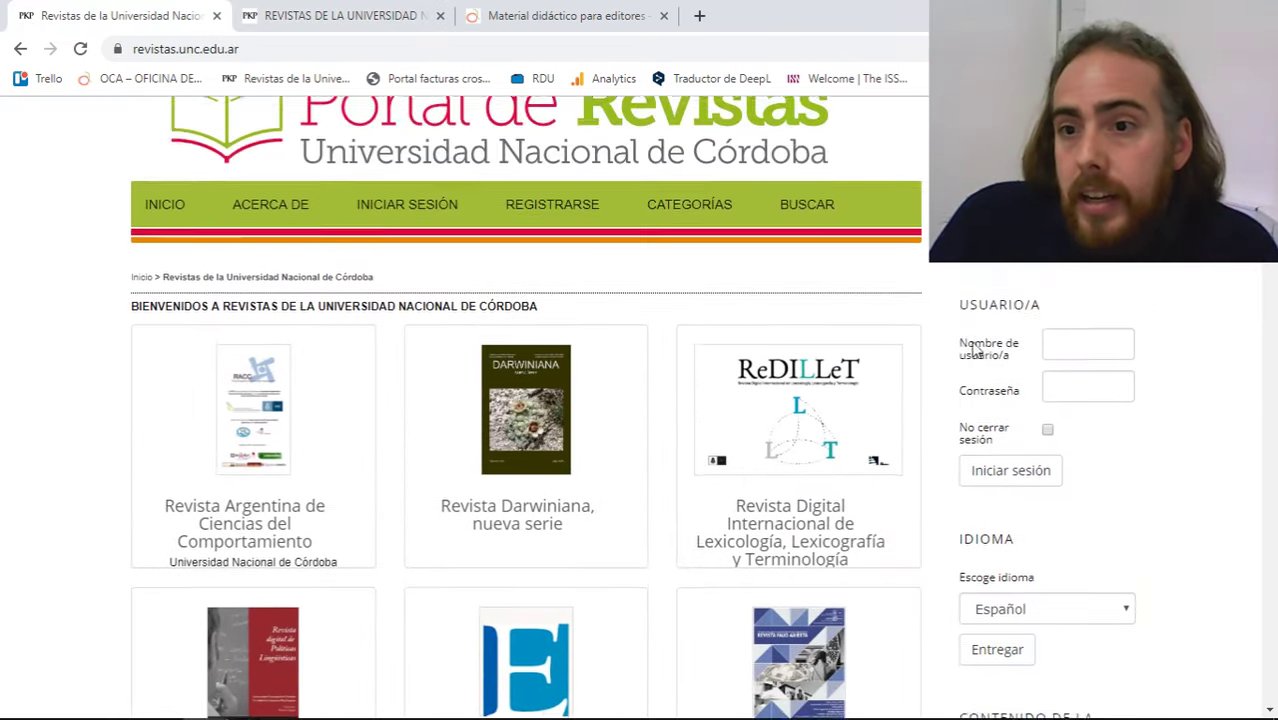
{"action": "scroll", "coordinate": [975, 347], "scroll_direction": "up", "scroll_amount": 1}
{"action": "left_click", "coordinate": [1116, 398]}
{"action": "type", "text": "revist"}
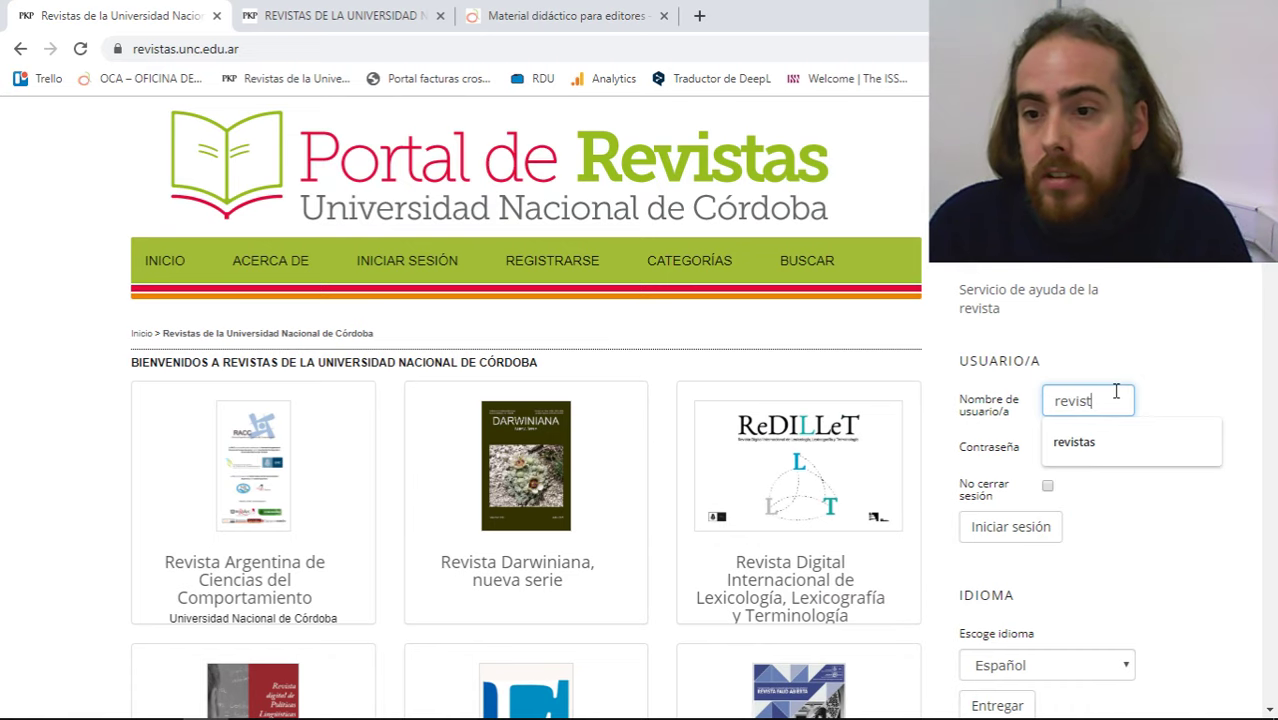
{"action": "type", "text": "as"}
{"action": "key", "text": "Tab"}
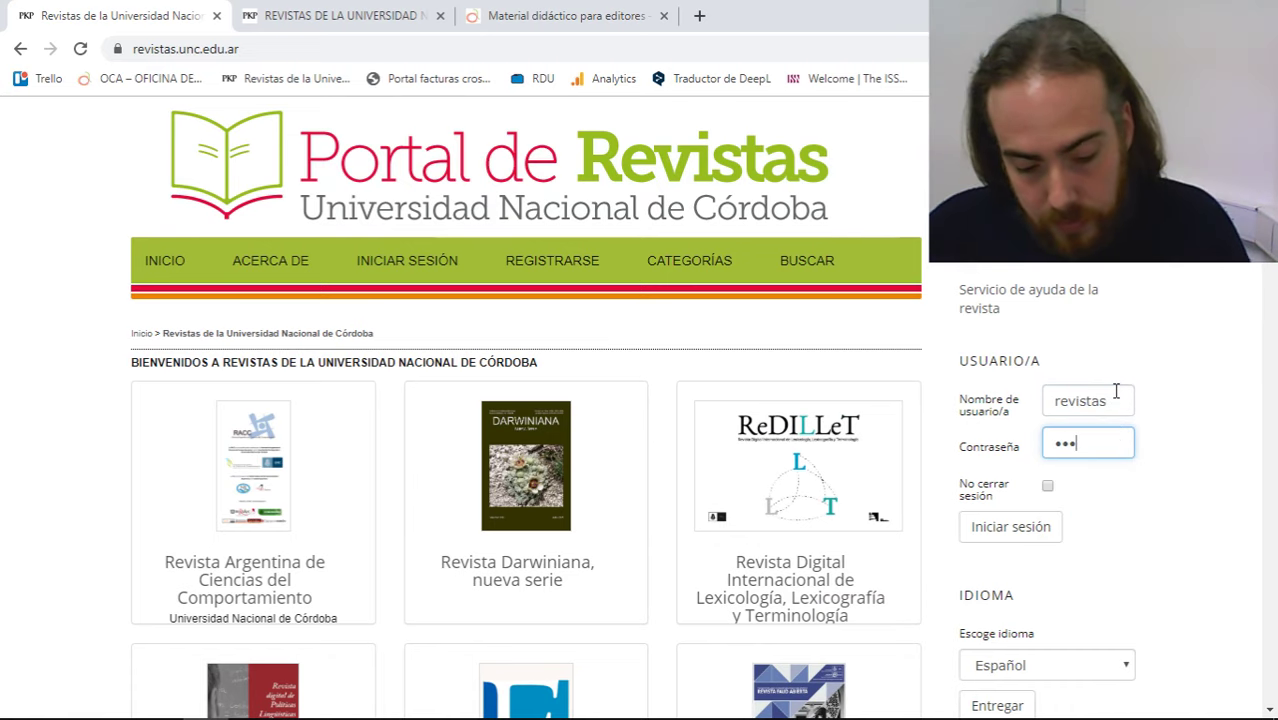
{"action": "type", "text": "•••••••••••"}
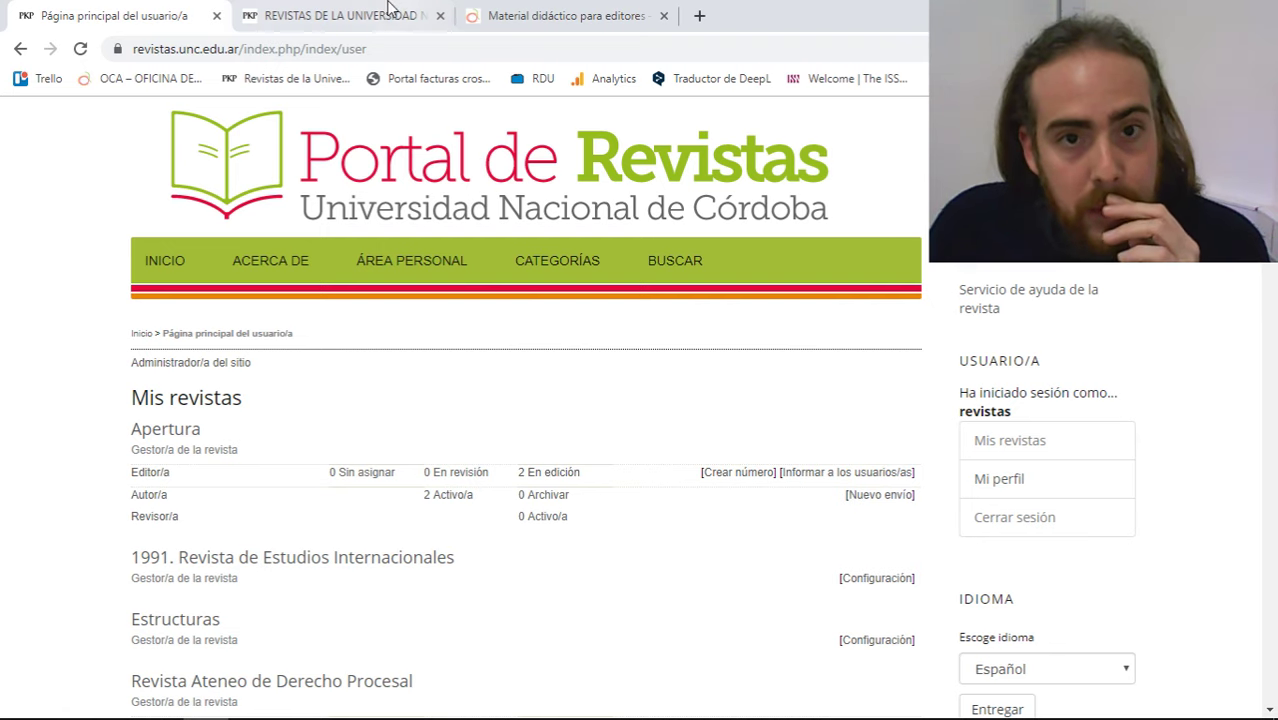
Return to the revistas-dev portal and open the logged-in account's control panel.
{"action": "key", "text": "ctrl+Tab"}
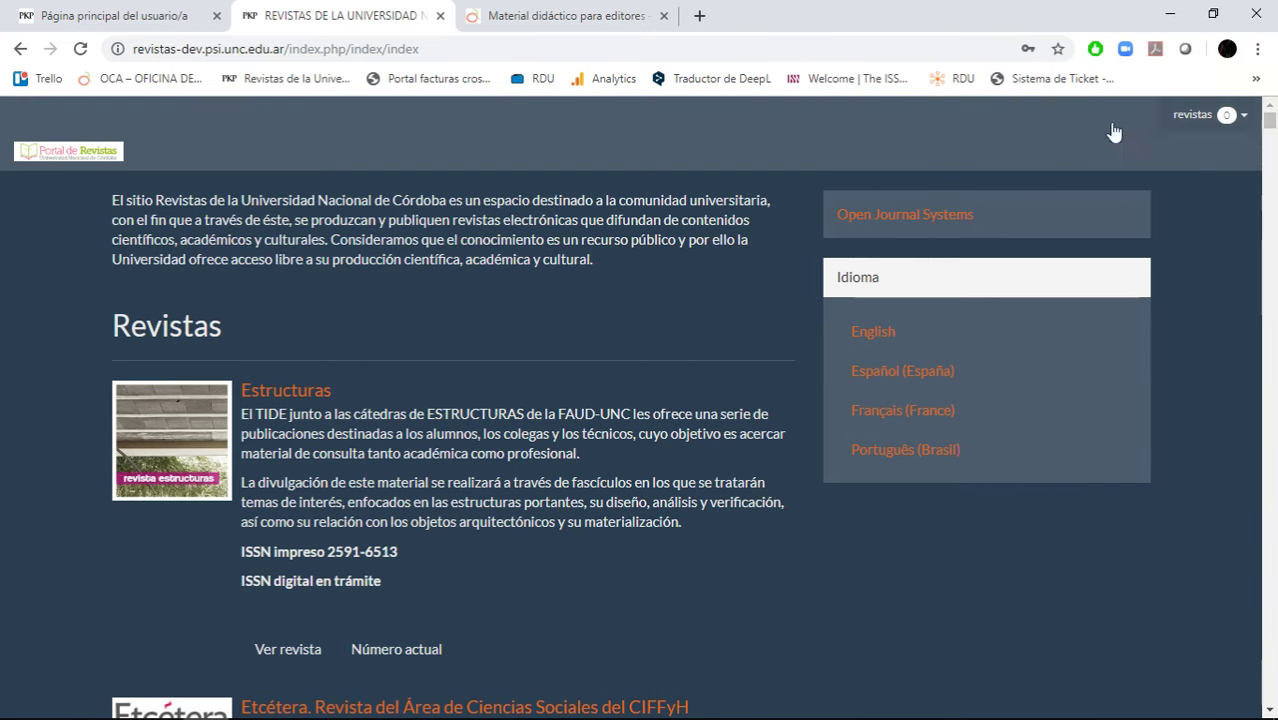
{"action": "left_click", "coordinate": [1210, 116]}
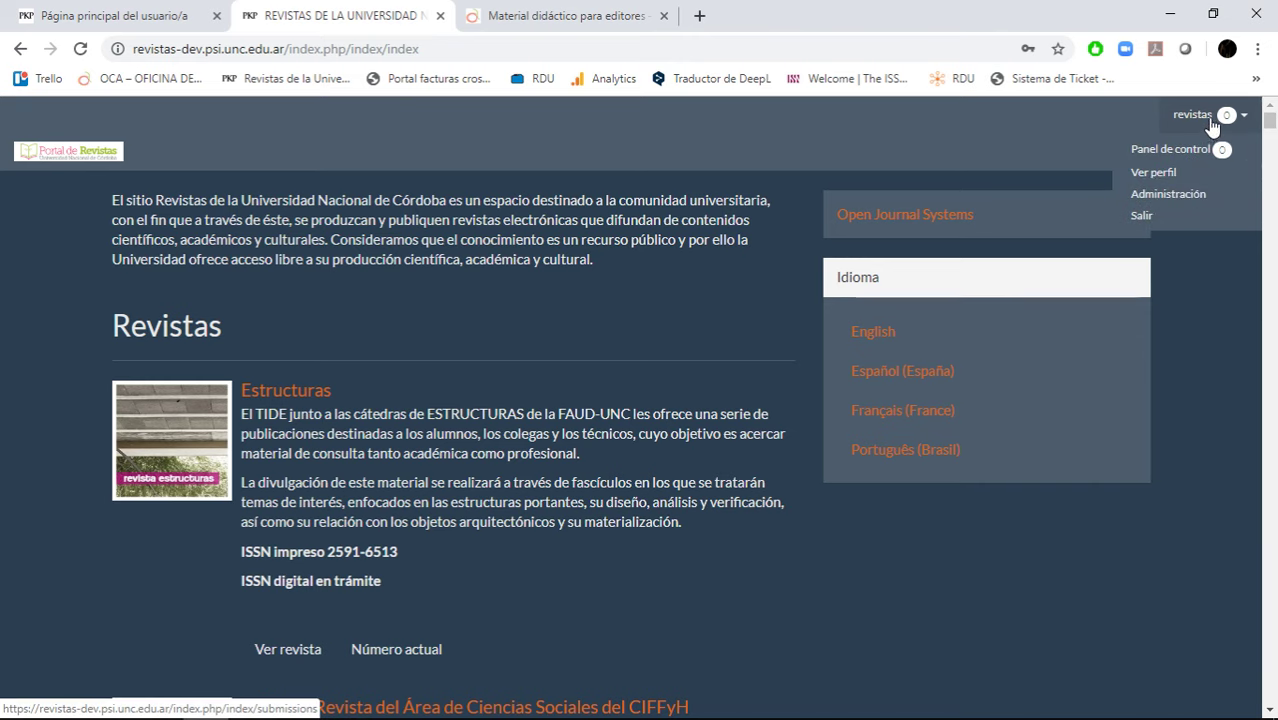
{"action": "left_click", "coordinate": [1188, 151]}
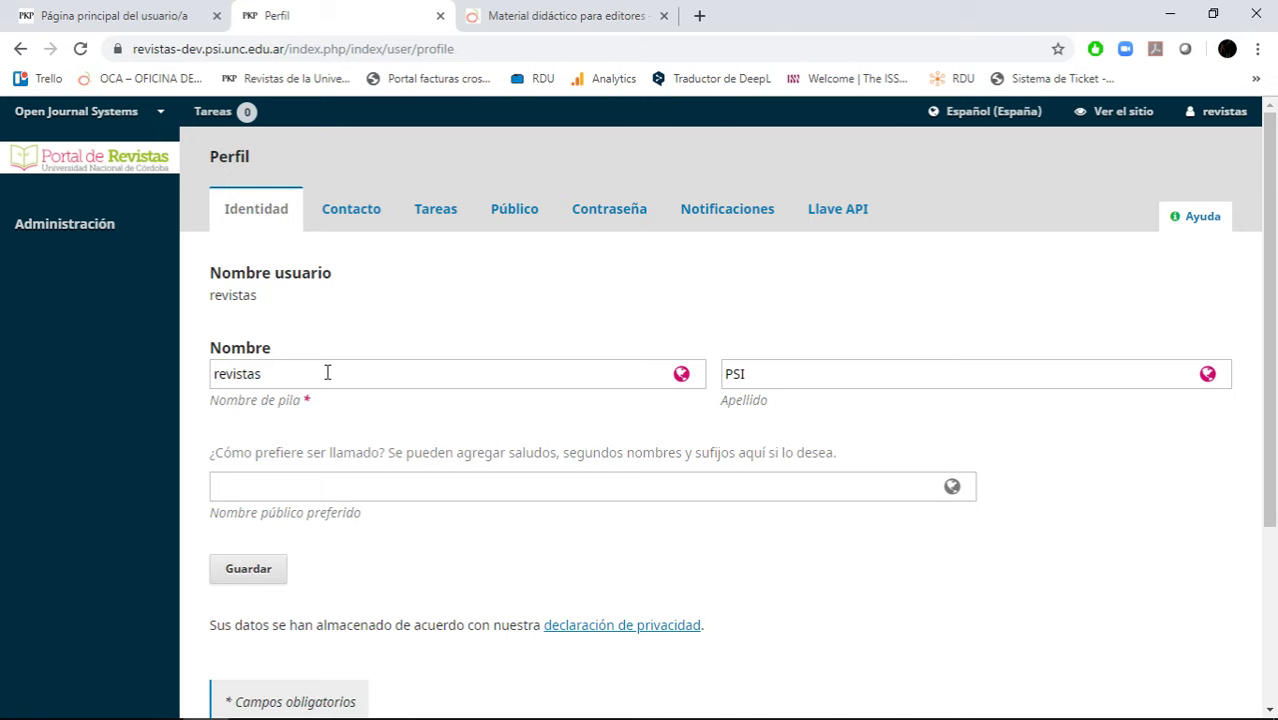
Examine the Identidad, Contacto, Tareas and Público sections of the user profile.
{"action": "left_click", "coordinate": [764, 380]}
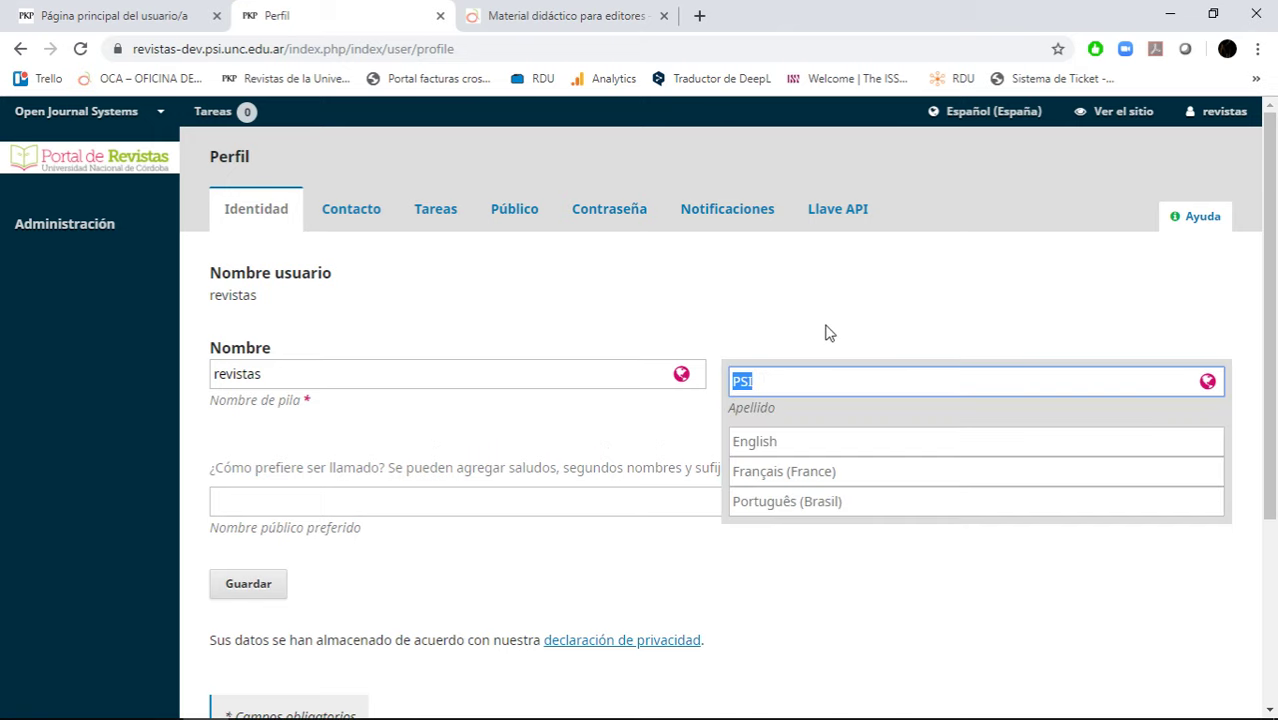
{"action": "left_click", "coordinate": [842, 322]}
{"action": "scroll", "coordinate": [842, 322], "scroll_direction": "down", "scroll_amount": 3}
{"action": "scroll", "coordinate": [842, 322], "scroll_direction": "up", "scroll_amount": 3}
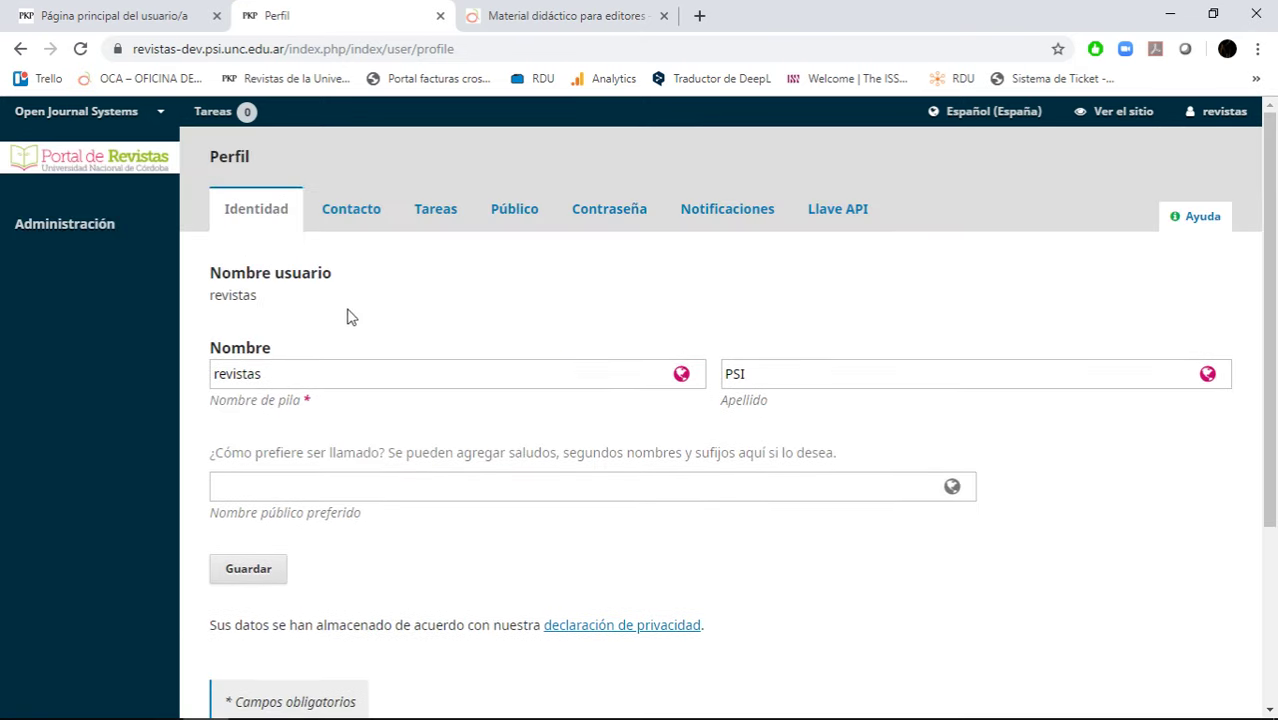
{"action": "left_click", "coordinate": [365, 214]}
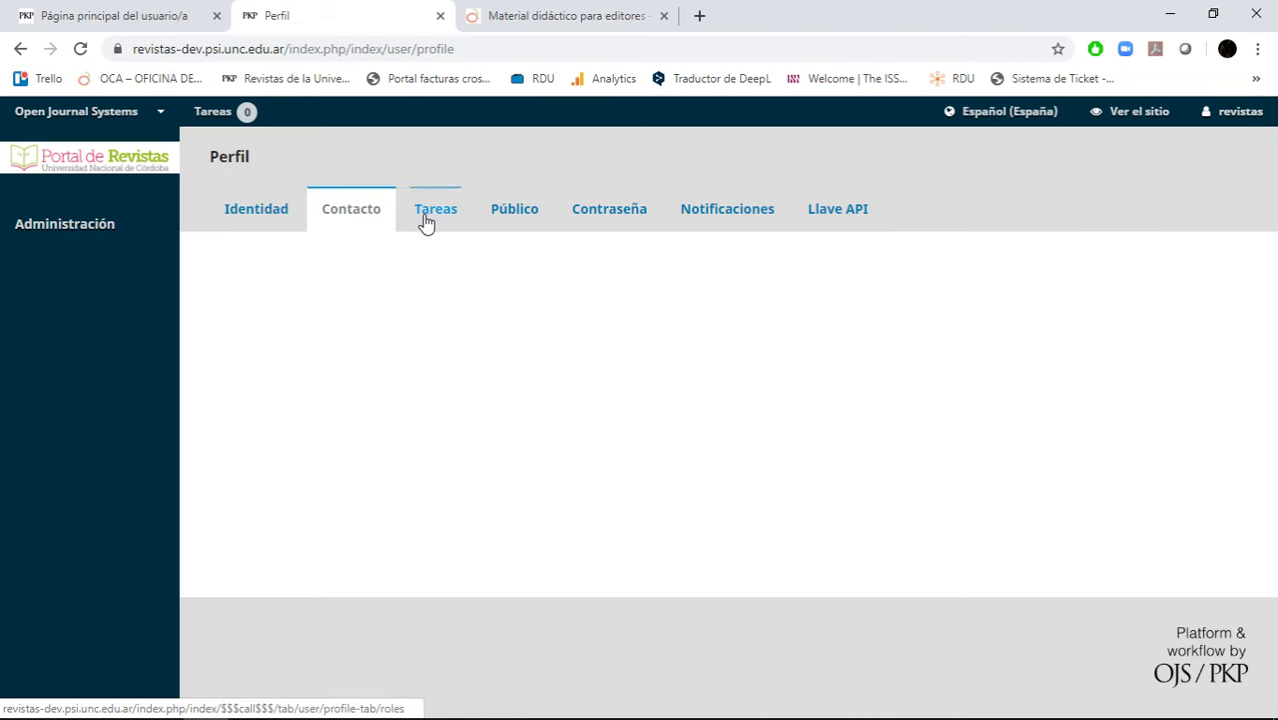
{"action": "left_click", "coordinate": [426, 222]}
{"action": "left_click", "coordinate": [497, 217]}
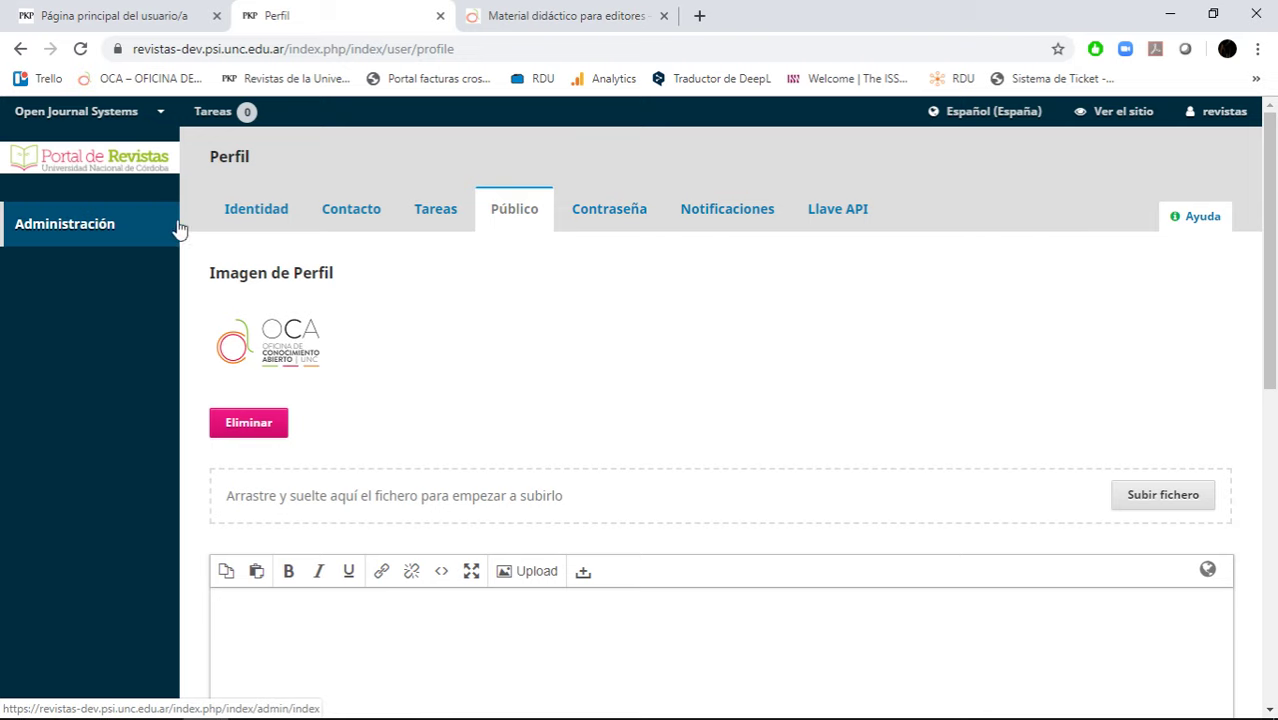
{"action": "left_click", "coordinate": [256, 212]}
{"action": "scroll", "coordinate": [718, 332], "scroll_direction": "down", "scroll_amount": 3}
{"action": "scroll", "coordinate": [650, 345], "scroll_direction": "up", "scroll_amount": 3}
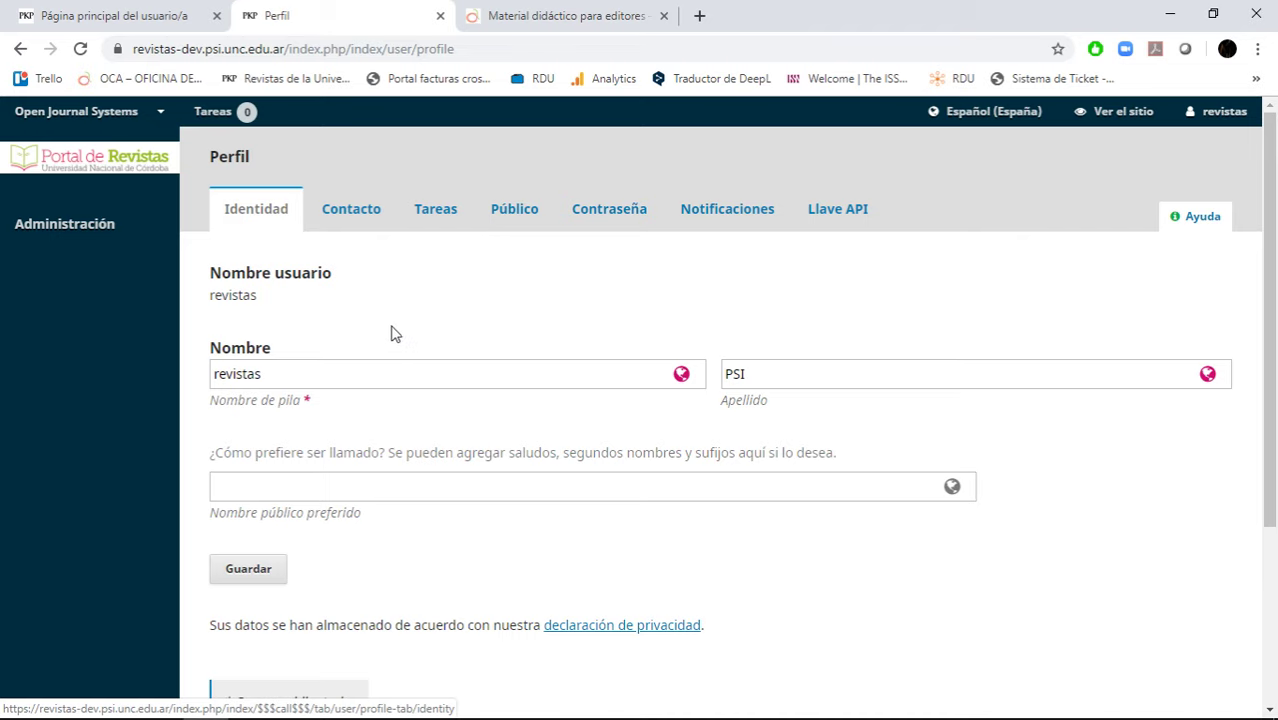
Browse the list of journals on the revistas-dev portal and open AgriScientia.
{"action": "mouse_move", "coordinate": [131, 121]}
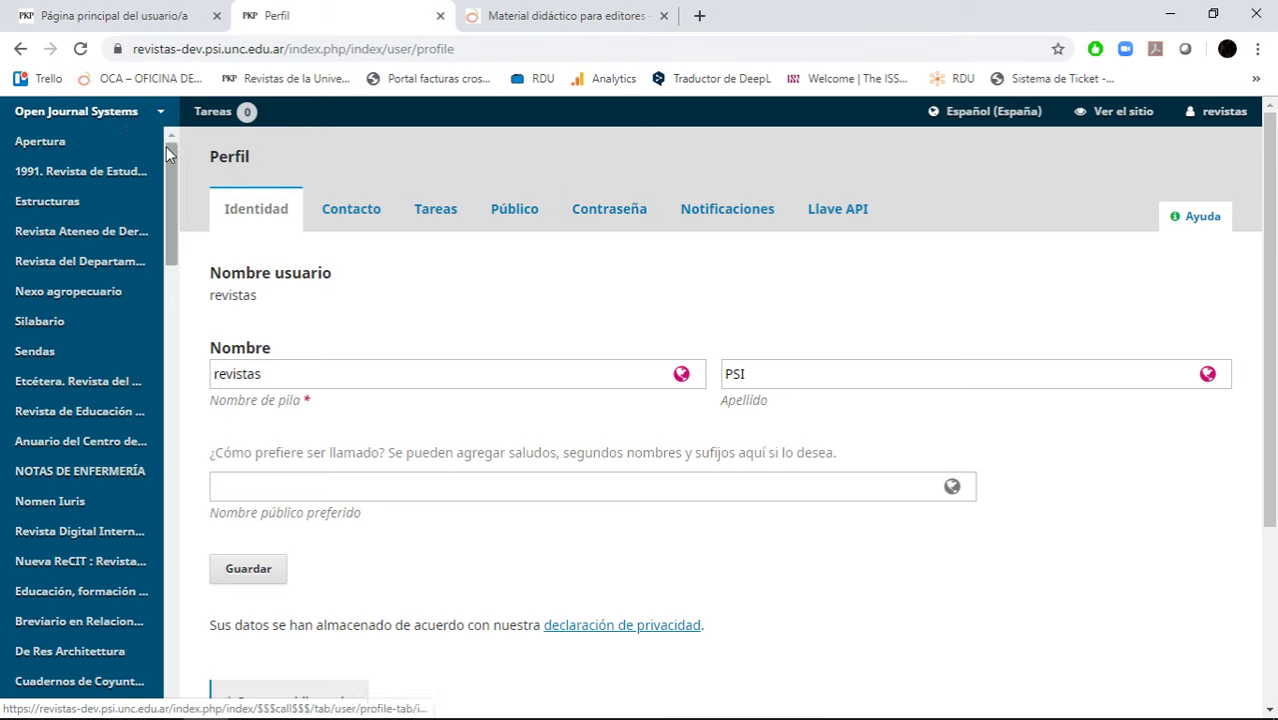
{"action": "left_click_drag", "start_coordinate": [168, 153], "coordinate": [240, 253]}
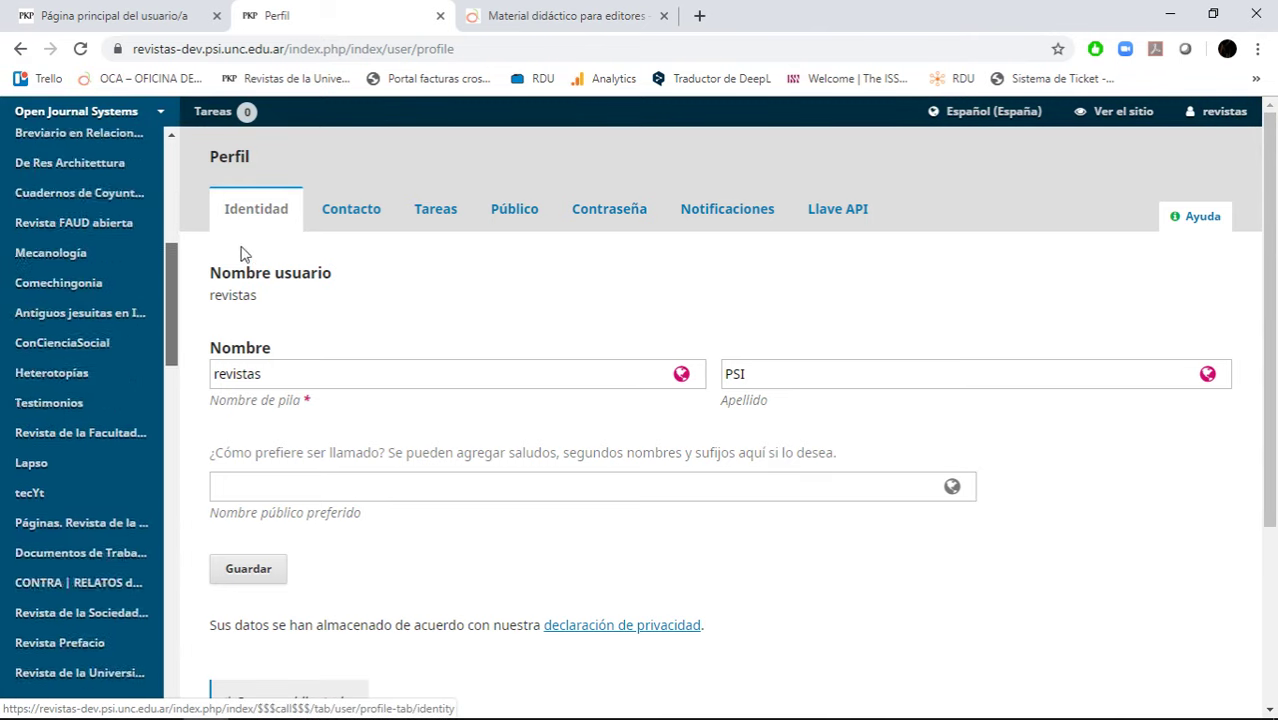
{"action": "left_click", "coordinate": [168, 120]}
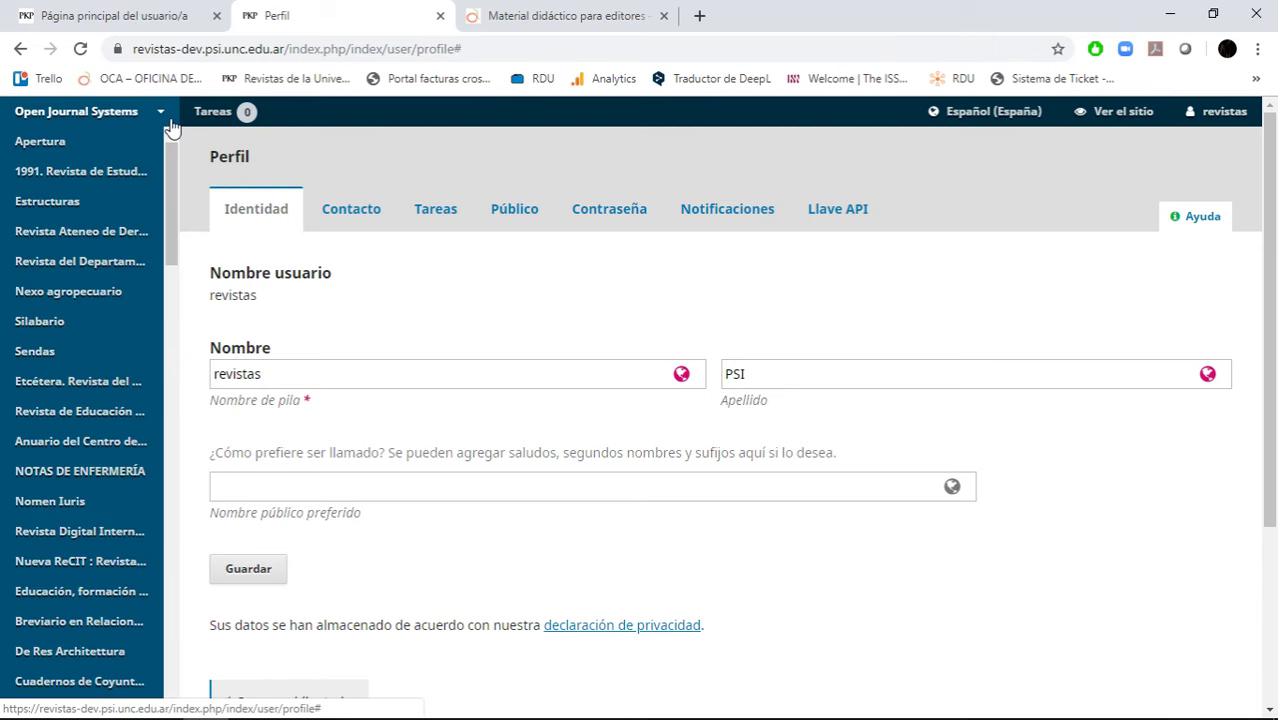
{"action": "left_click_drag", "start_coordinate": [174, 177], "coordinate": [172, 290]}
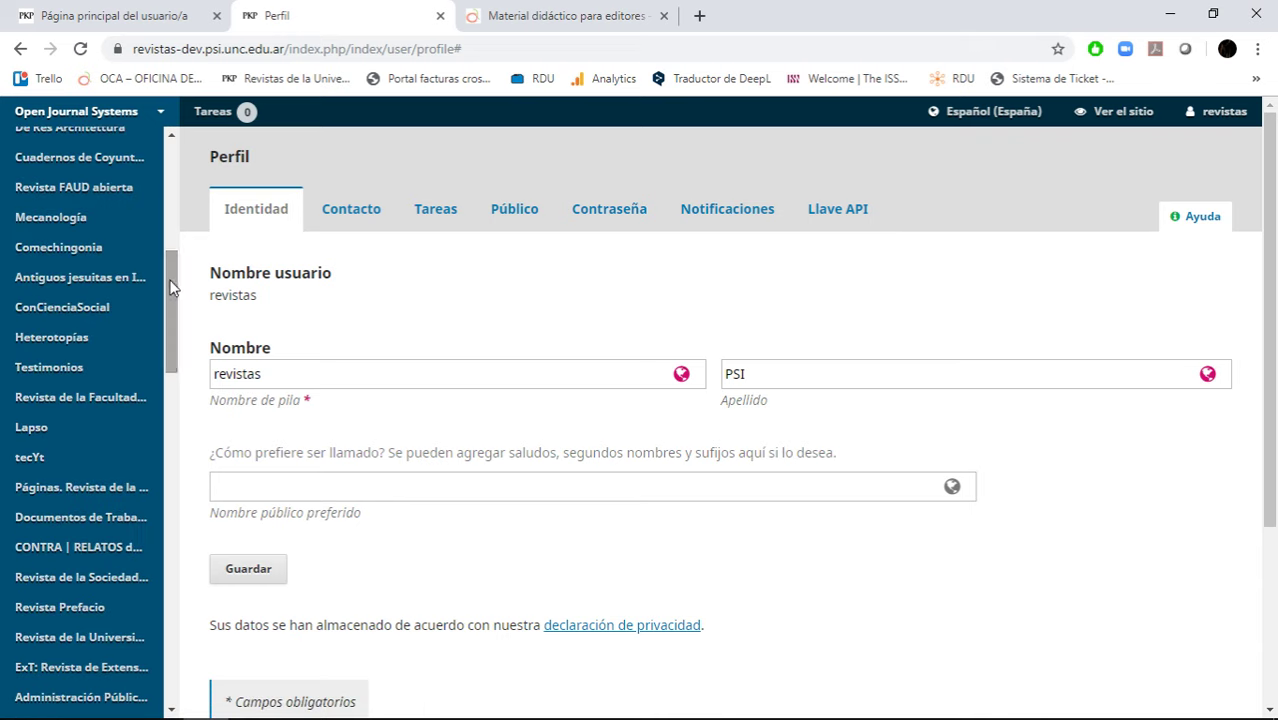
{"action": "left_click_drag", "start_coordinate": [170, 288], "coordinate": [175, 359]}
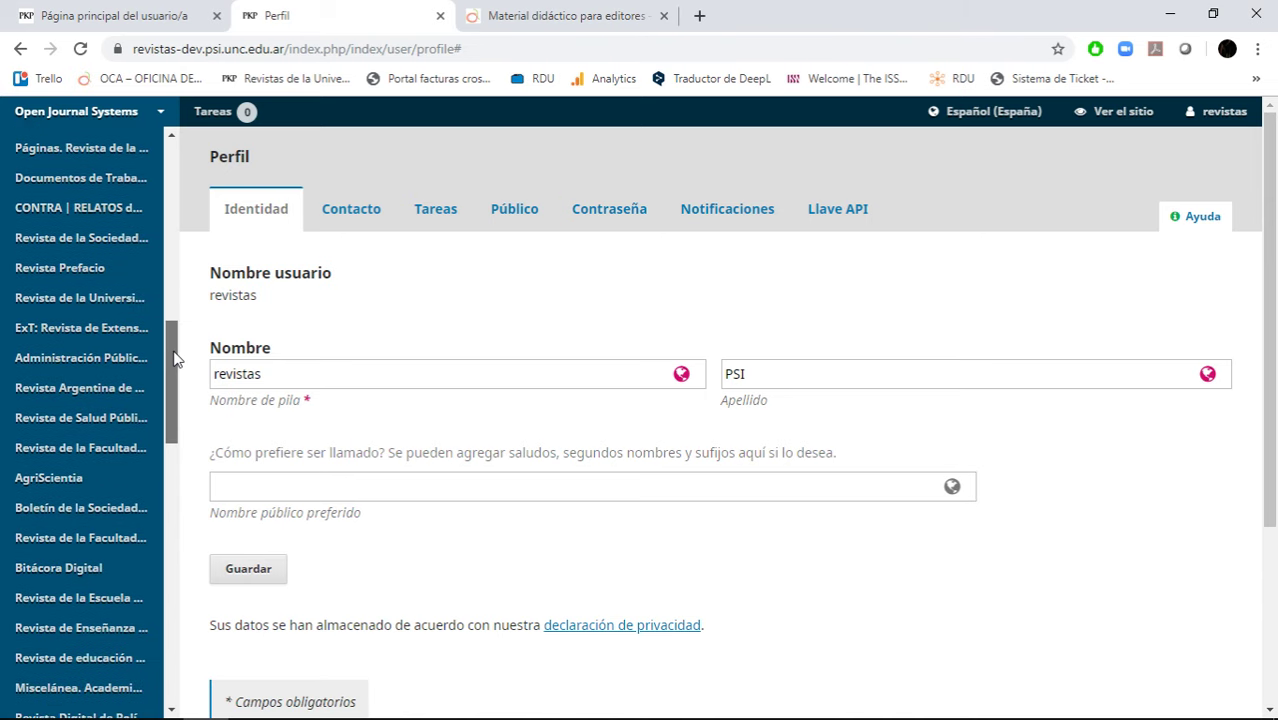
{"action": "left_click", "coordinate": [65, 483]}
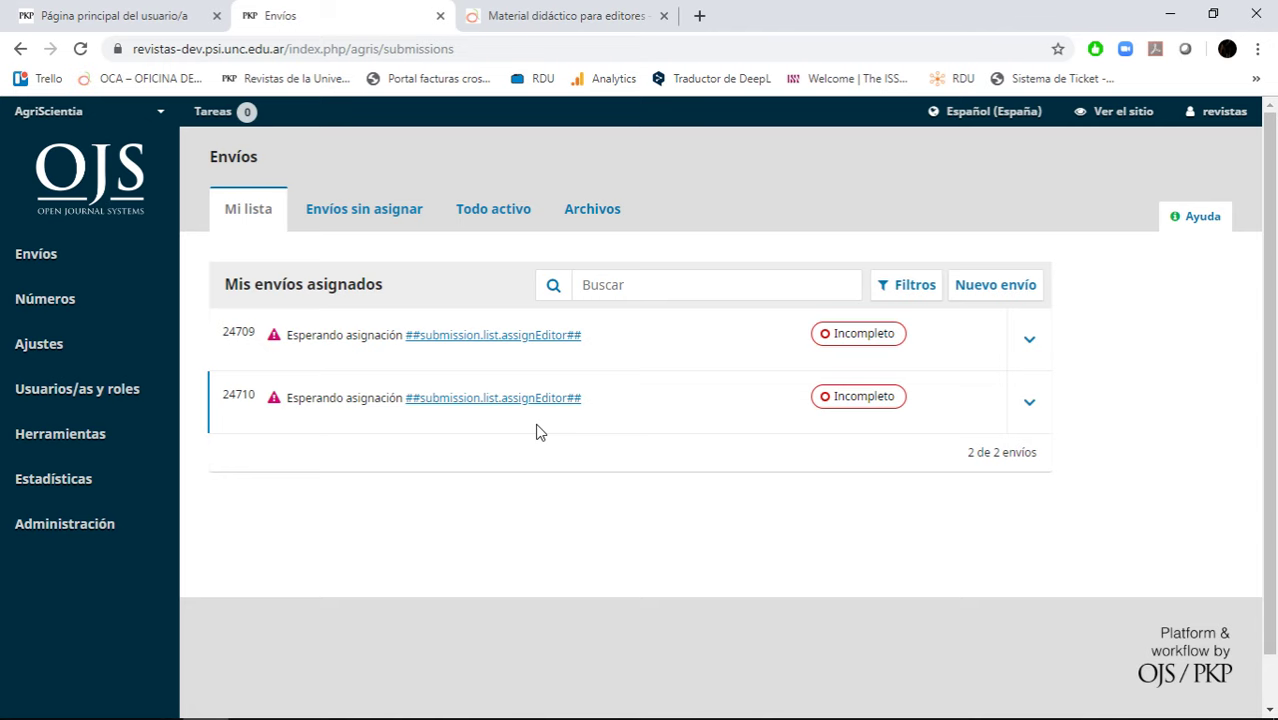
Find AgriScientia in the Mis revistas list on the revistas.unc.edu.ar portal by searching the page for "agrisc".
{"action": "left_click", "coordinate": [130, 10]}
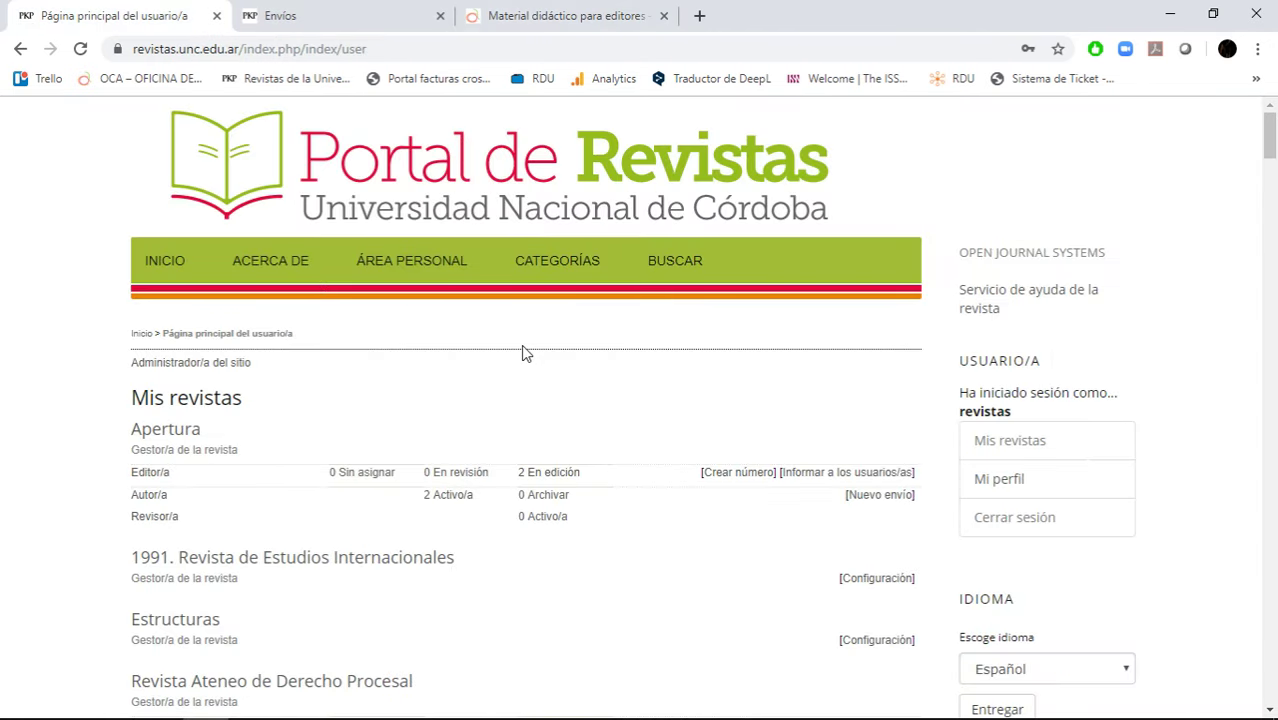
{"action": "key", "text": "ctrl+f"}
{"action": "type", "text": "agrisc"}
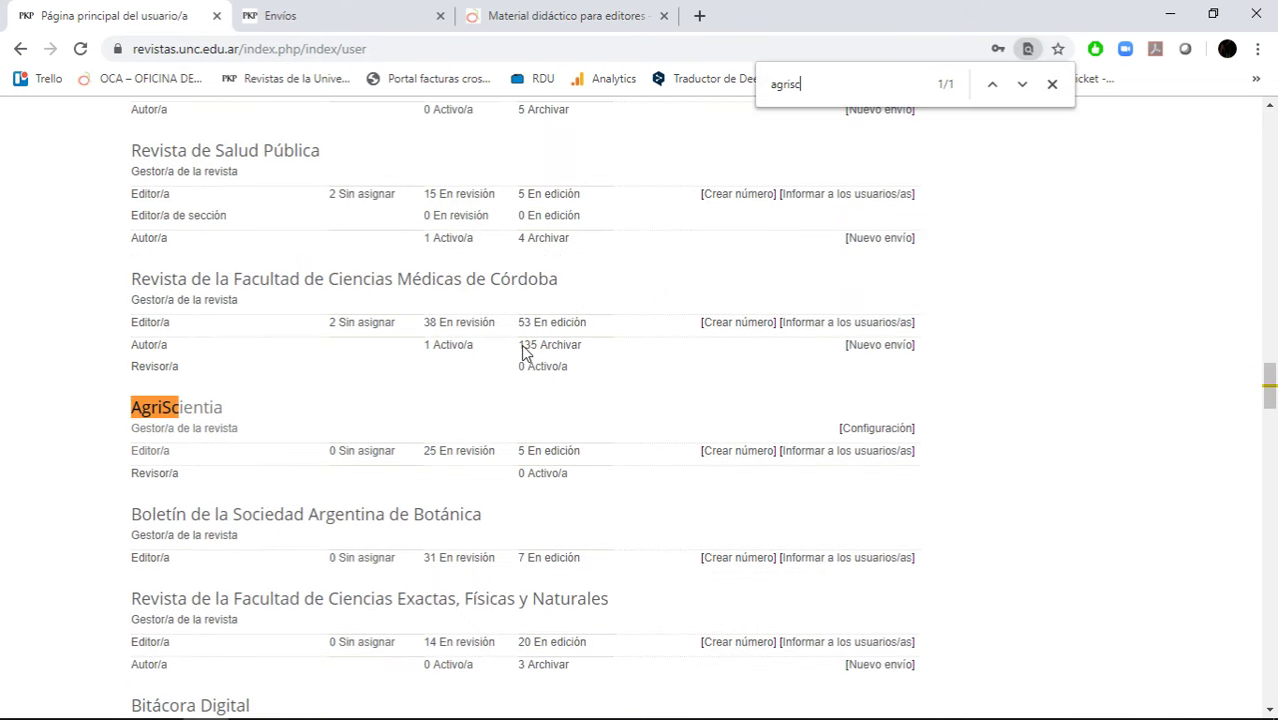
Open AgriScientia's user page on the current portal and compare it with the journal's management options on revistas-dev.
{"action": "key", "text": "Escape"}
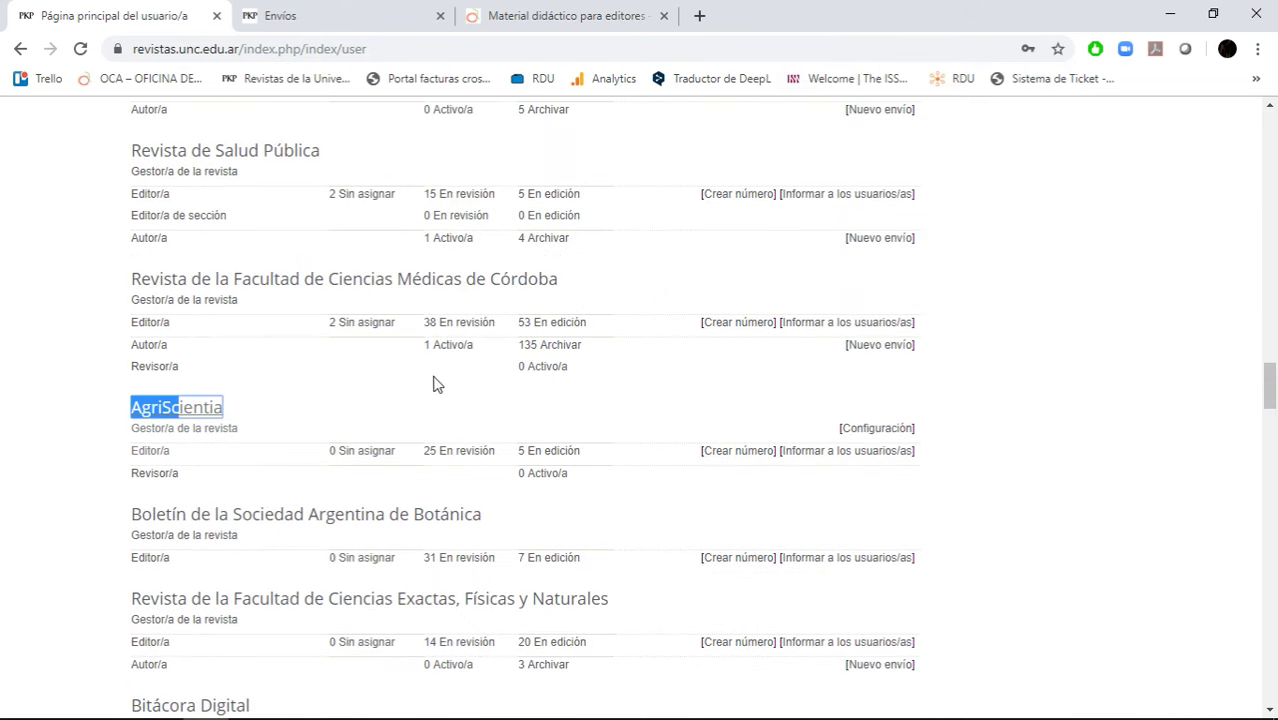
{"action": "left_click", "coordinate": [200, 407]}
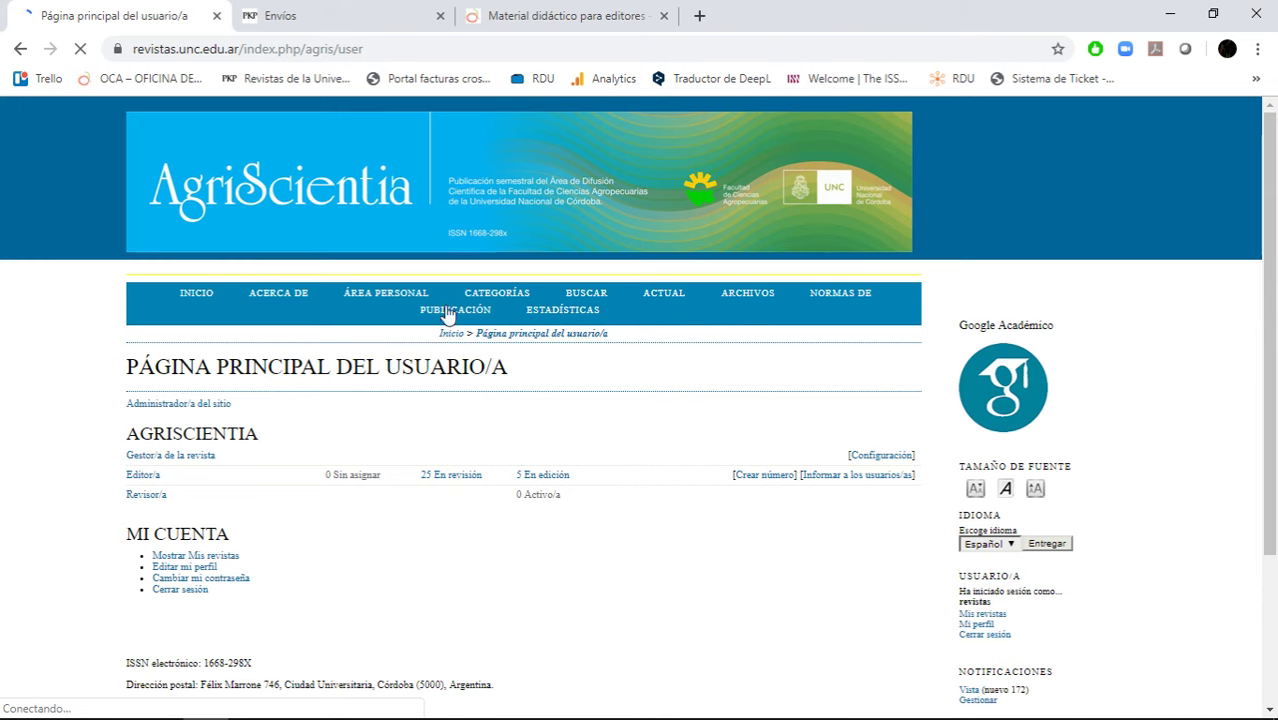
{"action": "left_click", "coordinate": [350, 20]}
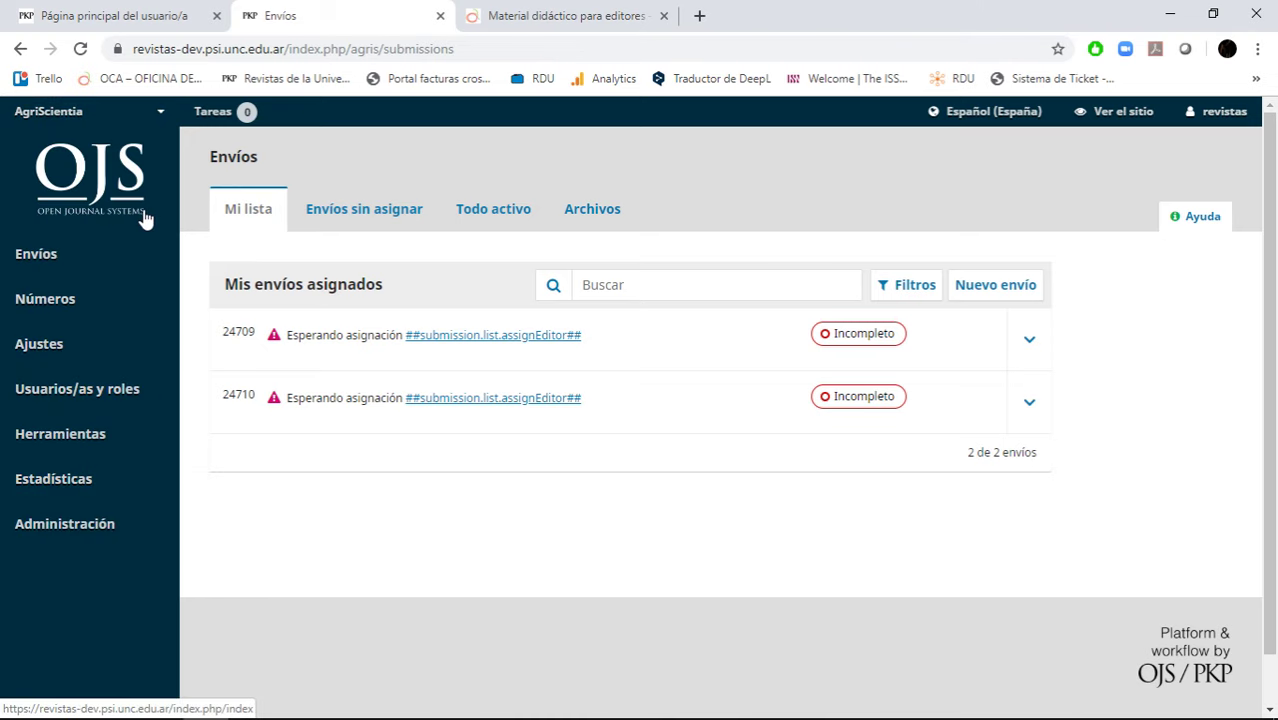
{"action": "mouse_move", "coordinate": [133, 323]}
{"action": "mouse_move", "coordinate": [132, 378]}
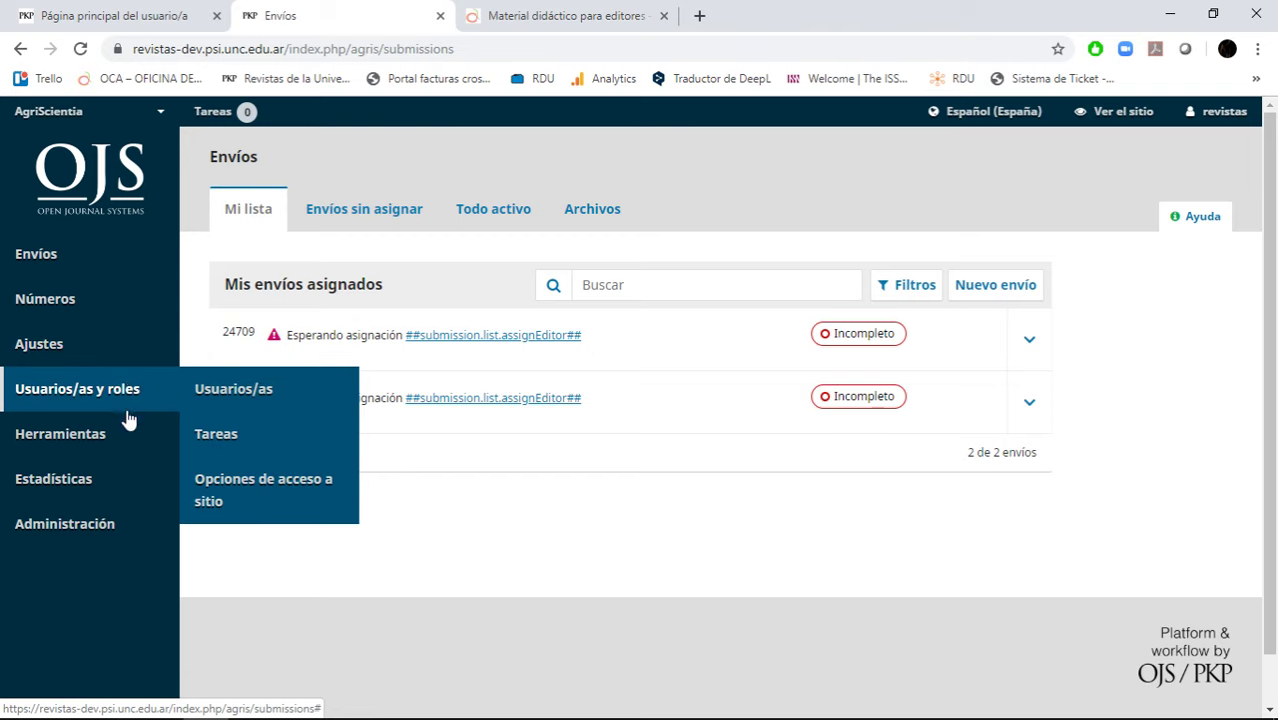
{"action": "mouse_move", "coordinate": [160, 450]}
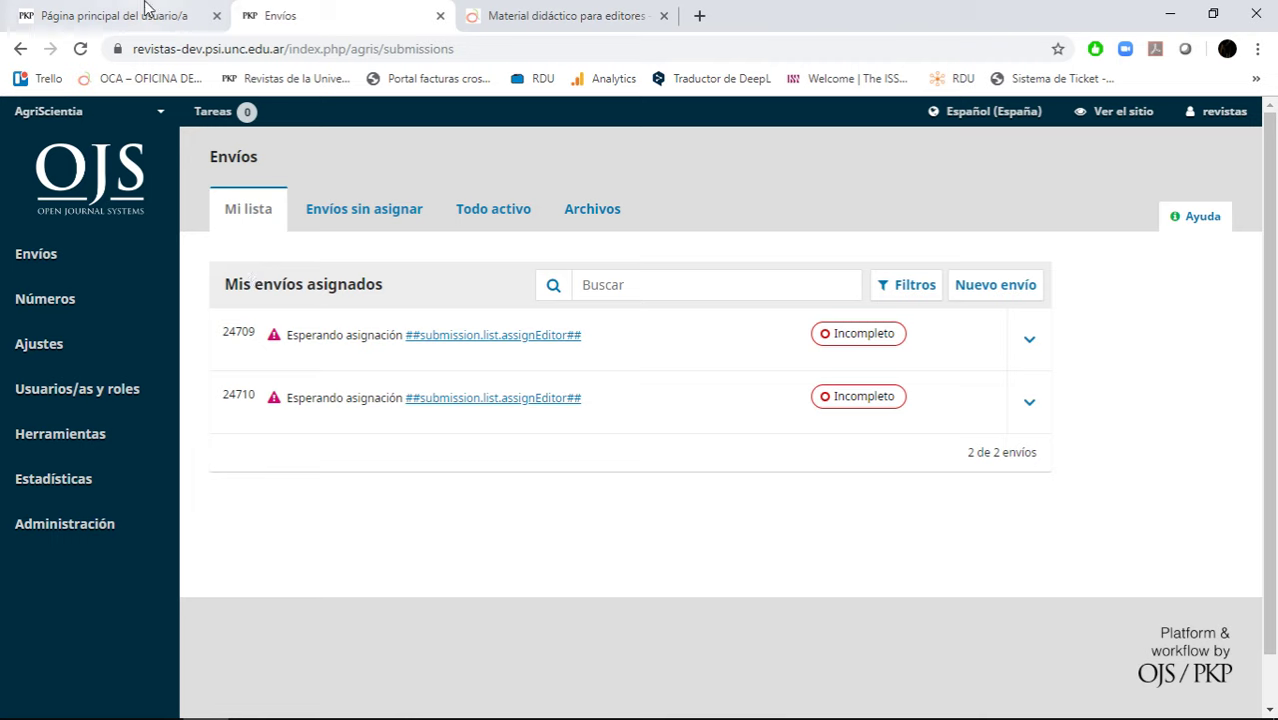
View AgriScientia's Gestor/a de la revista page on the current portal, and open its Editor/a page.
{"action": "left_click", "coordinate": [180, 15]}
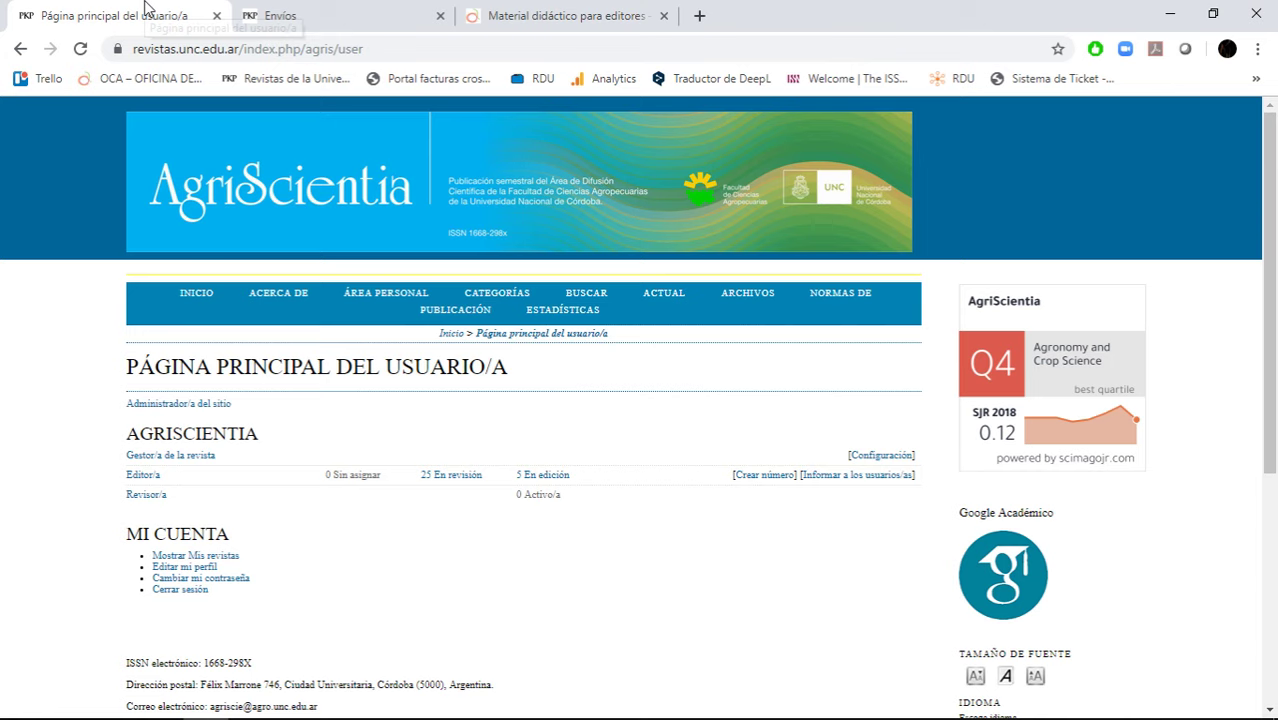
{"action": "left_click", "coordinate": [205, 457]}
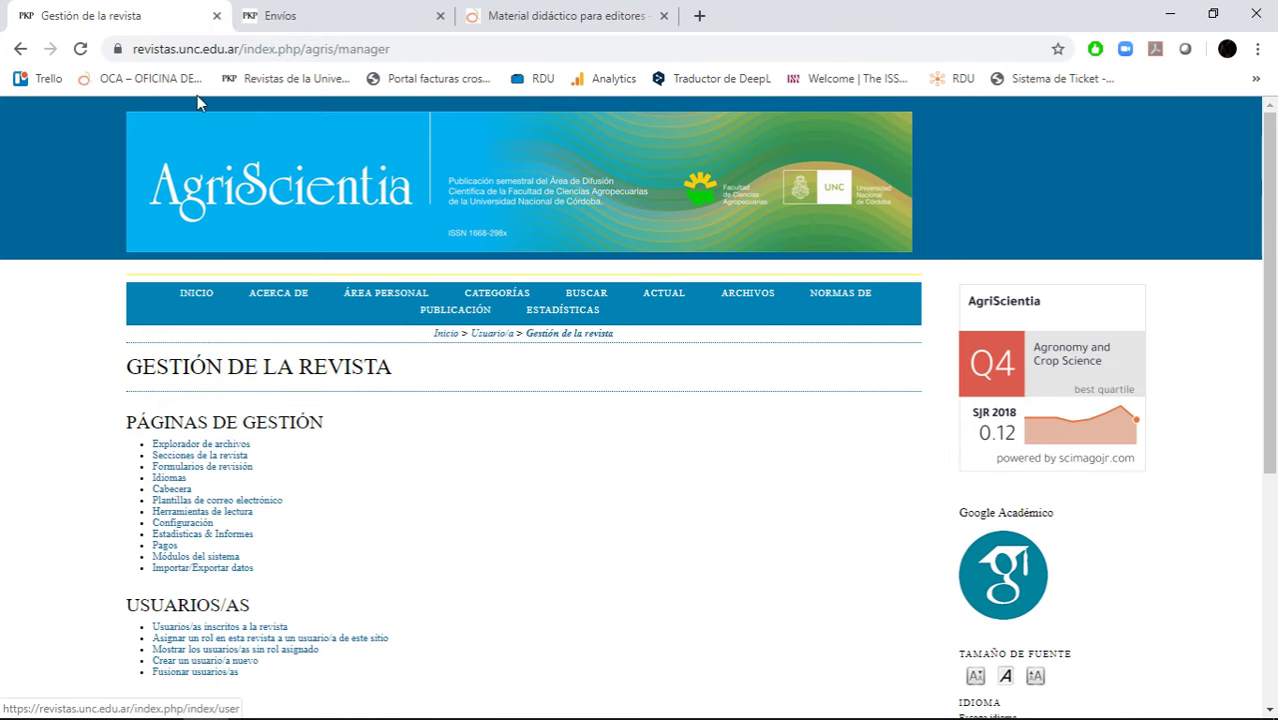
{"action": "left_click", "coordinate": [500, 335]}
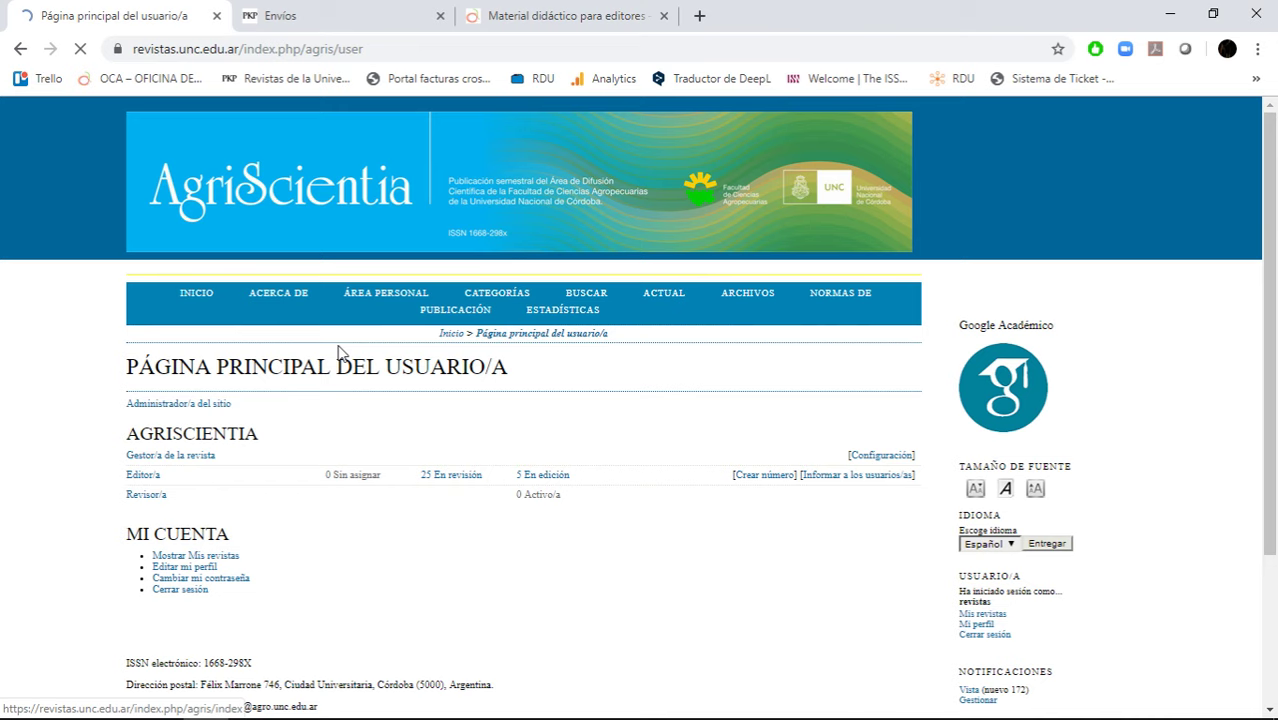
{"action": "left_click", "coordinate": [150, 477]}
Compare the Envíos and Números options on revistas-dev with the editor's home page on the current portal.
{"action": "left_click", "coordinate": [322, 10]}
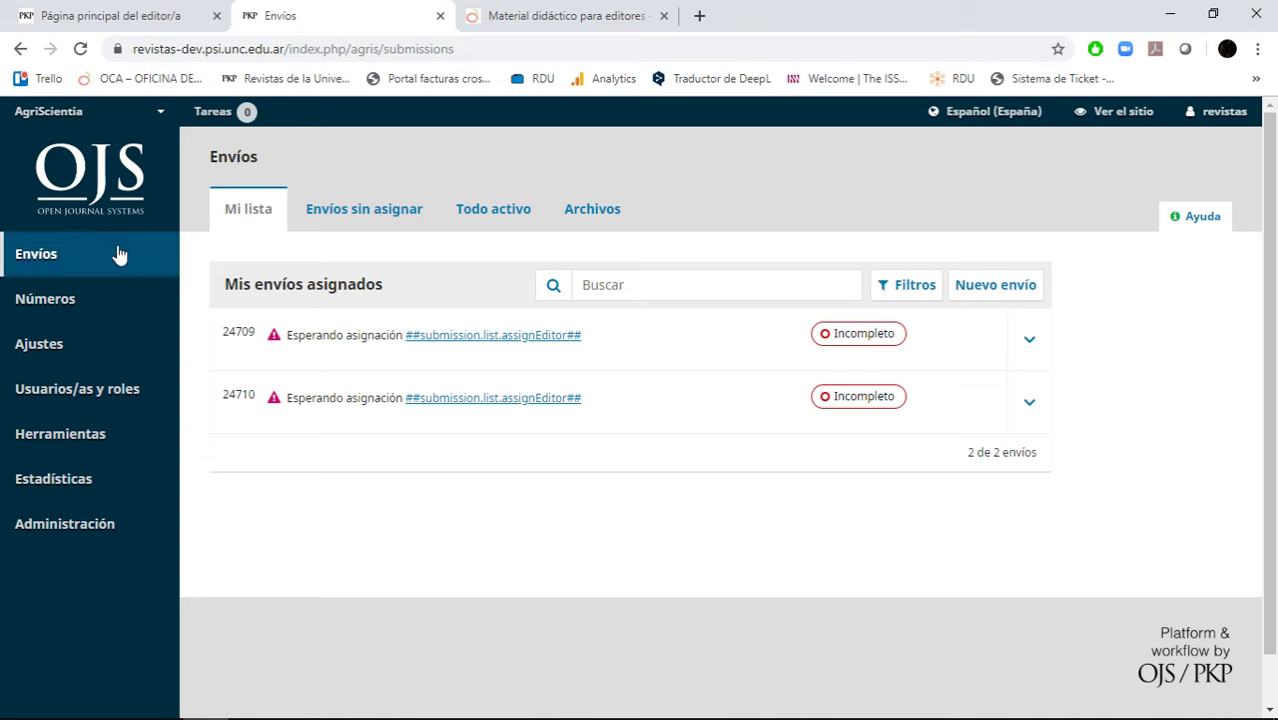
{"action": "mouse_move", "coordinate": [110, 303]}
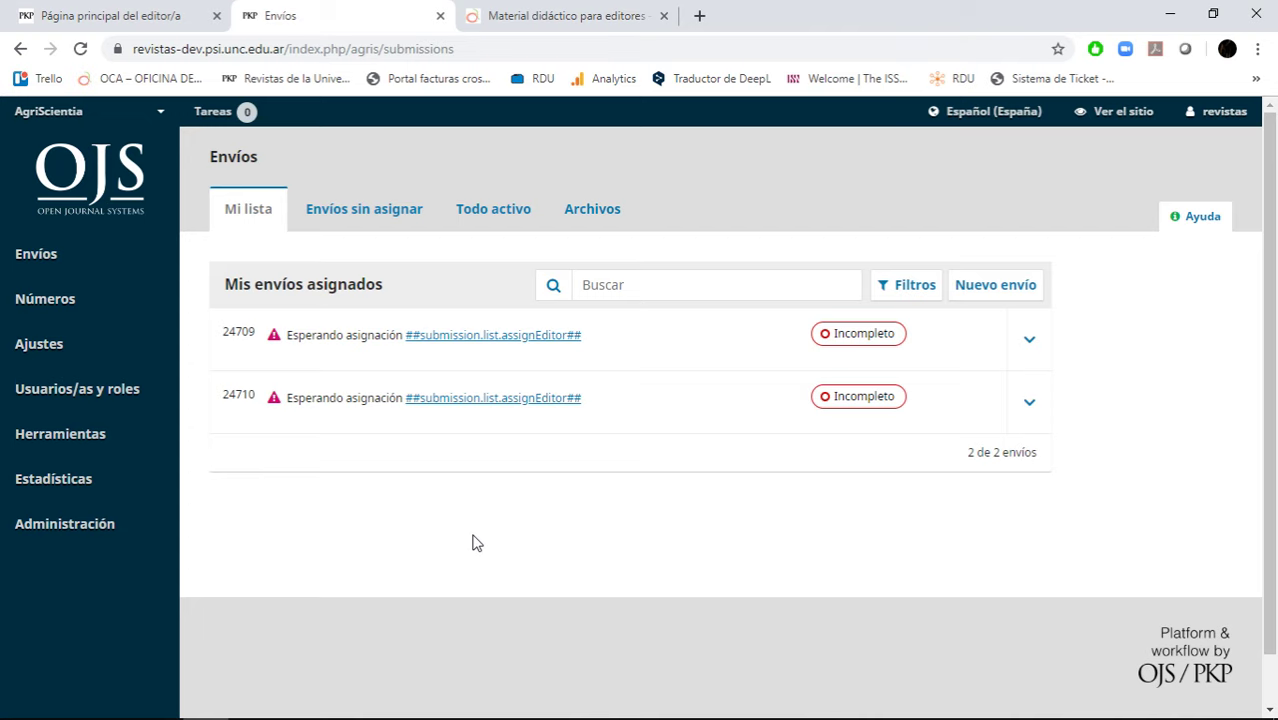
{"action": "left_click", "coordinate": [127, 280]}
{"action": "left_click", "coordinate": [103, 14]}
{"action": "scroll", "coordinate": [272, 520], "scroll_direction": "down", "scroll_amount": 1}
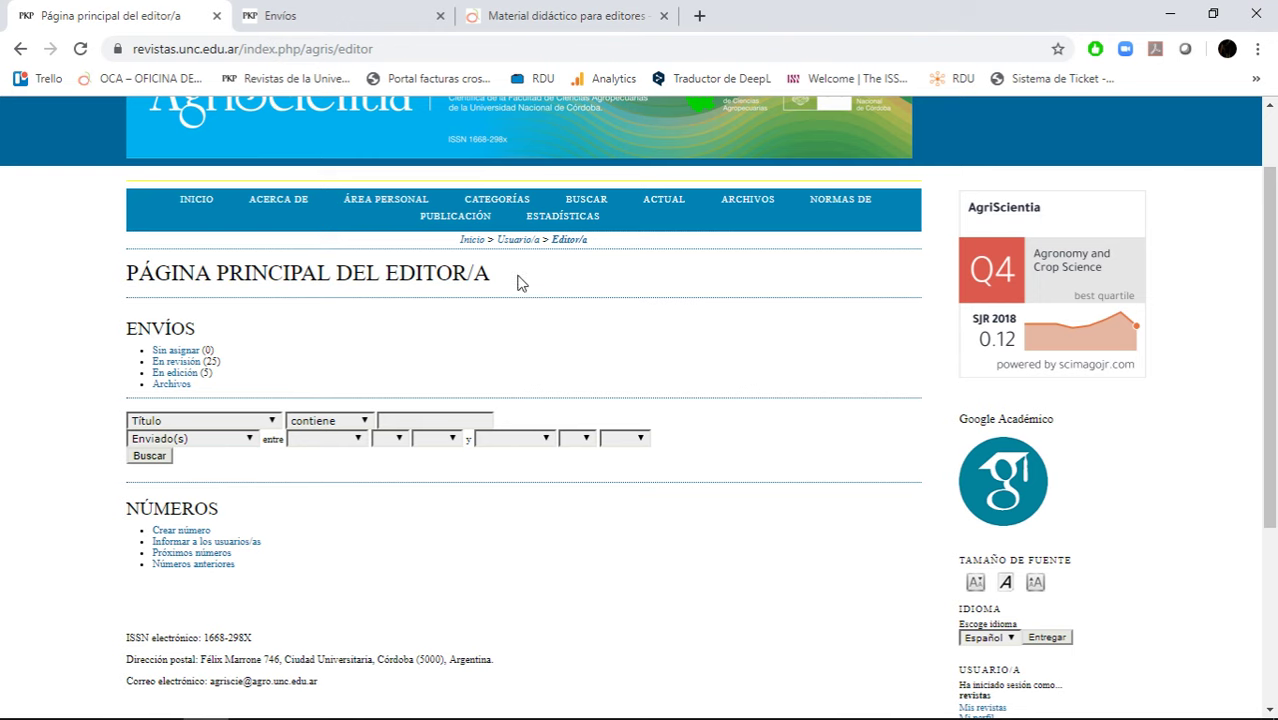
Open AgriScientia's Configuración page with the five setup steps through the journal manager role on the current portal.
{"action": "left_click", "coordinate": [519, 240]}
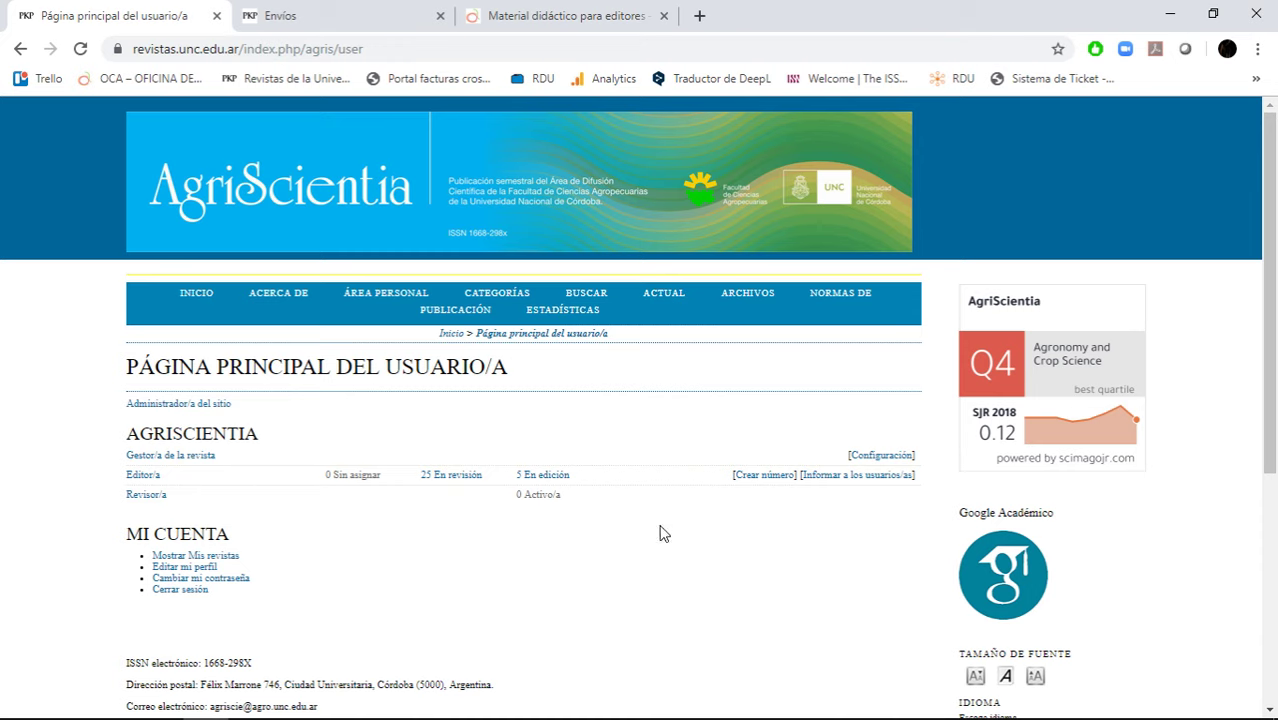
{"action": "left_click", "coordinate": [199, 457]}
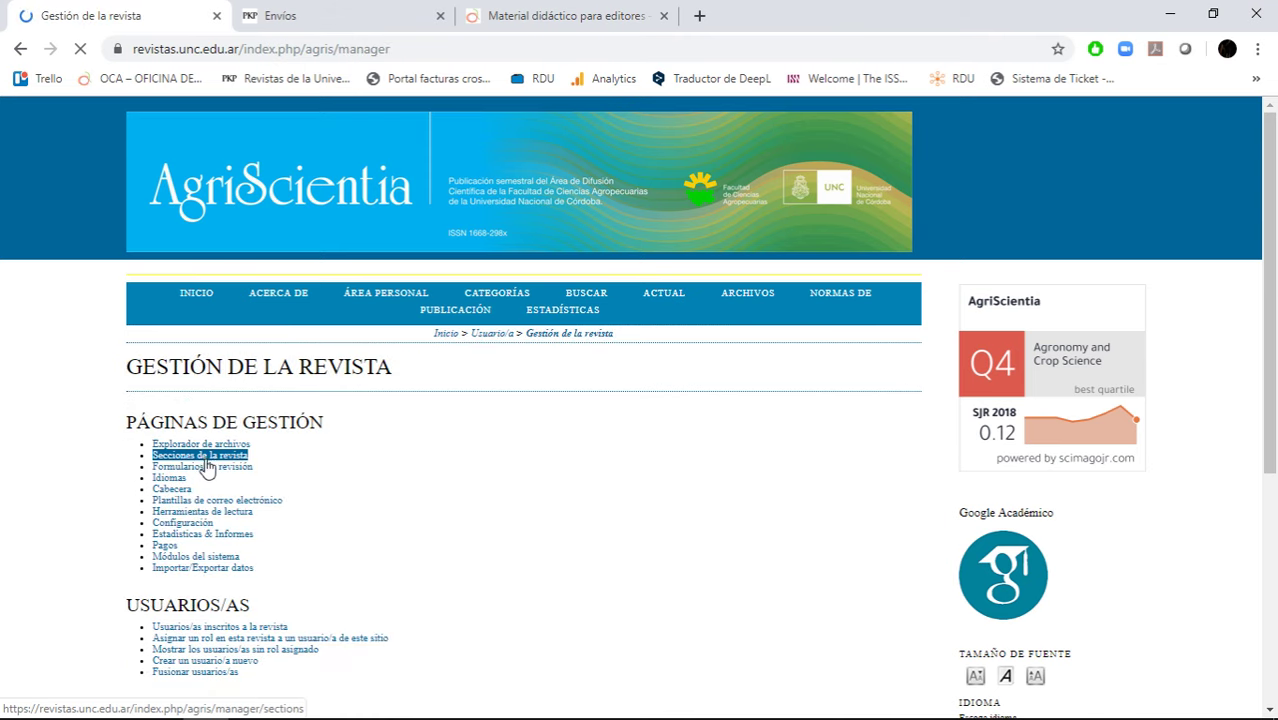
{"action": "left_click", "coordinate": [183, 523]}
{"action": "scroll", "coordinate": [165, 420], "scroll_direction": "down", "scroll_amount": 2}
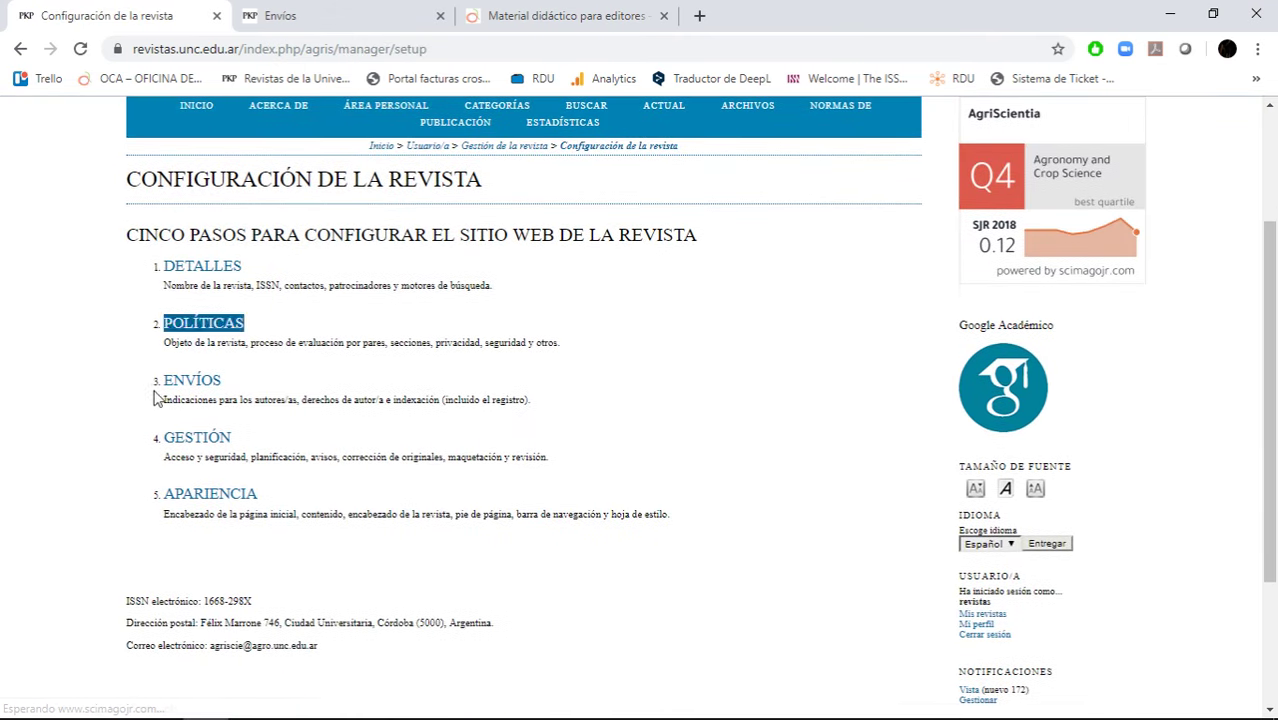
Check the Ajustes options on revistas-dev and open setup step 5, Apariencia, on the current portal.
{"action": "left_click", "coordinate": [311, 12]}
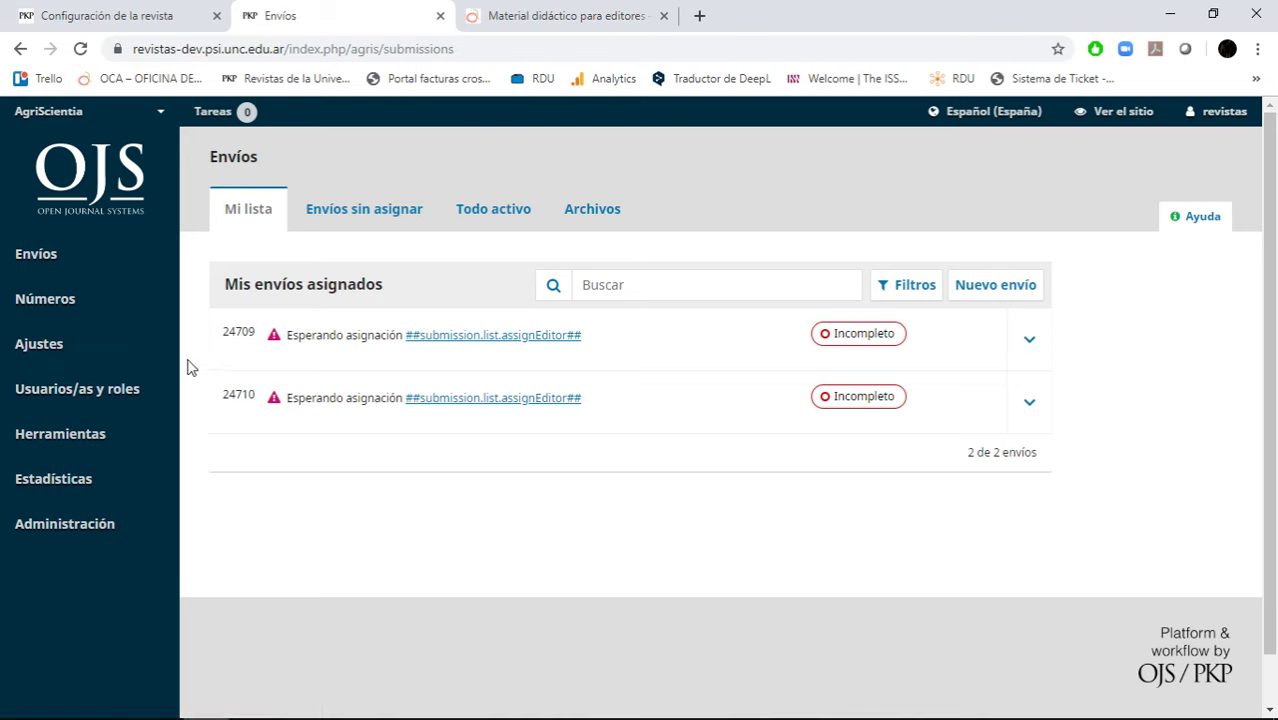
{"action": "mouse_move", "coordinate": [99, 355]}
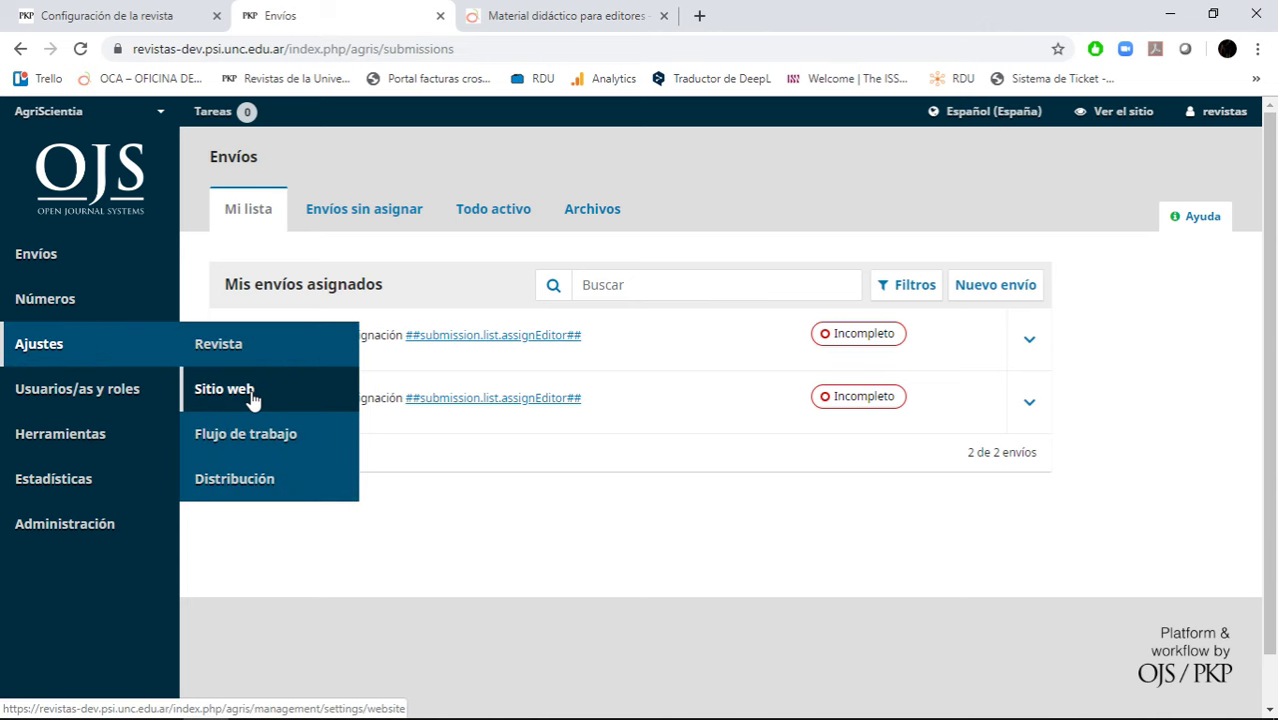
{"action": "left_click", "coordinate": [25, 15]}
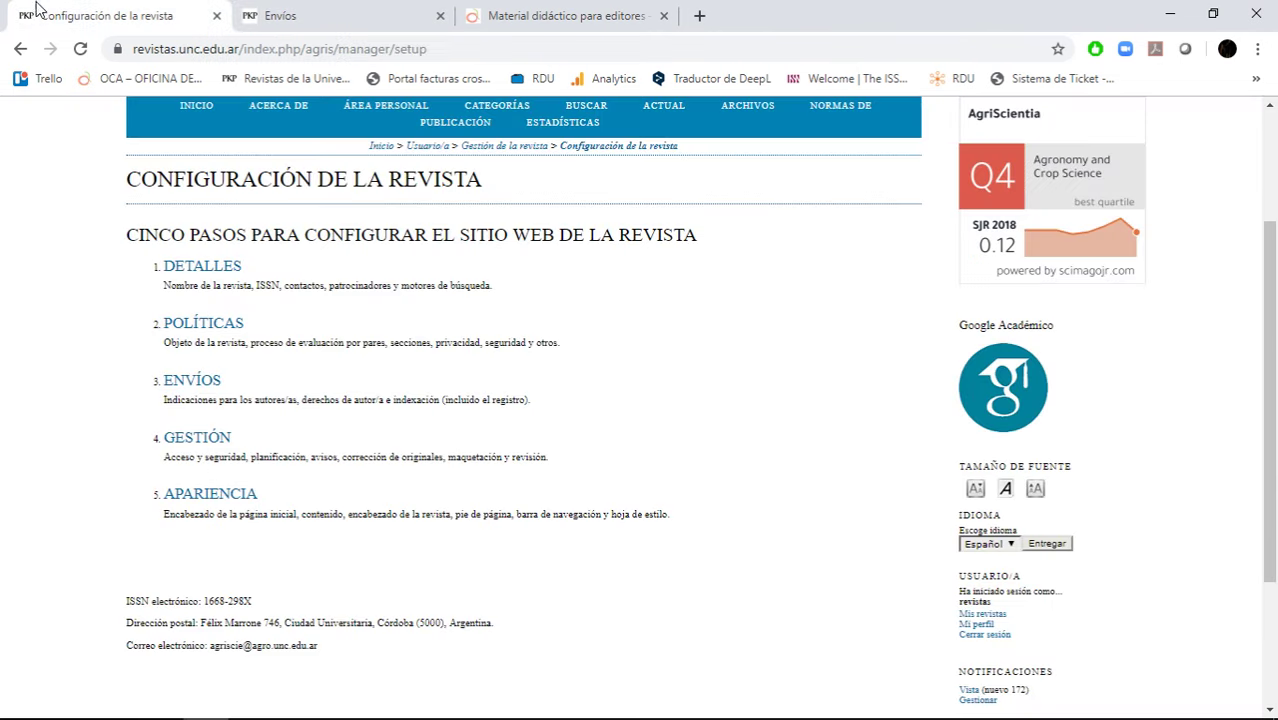
{"action": "left_click", "coordinate": [240, 496]}
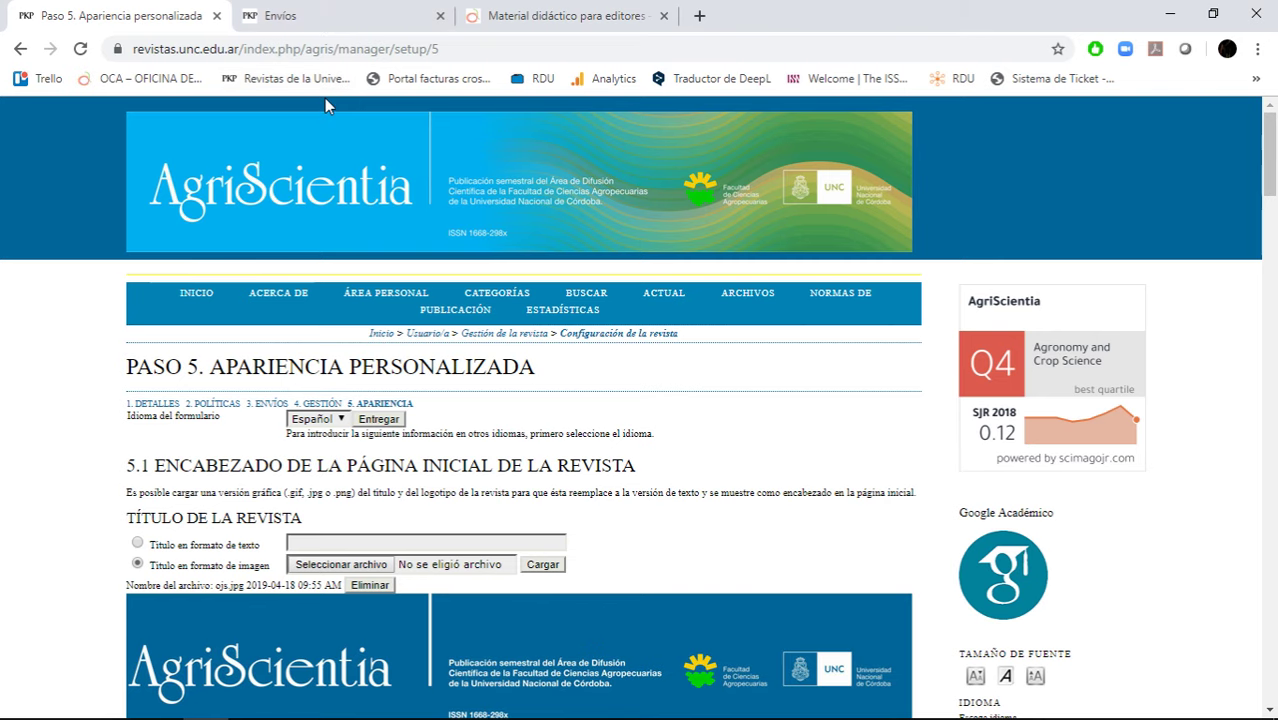
Open AgriScientia's Sitio web settings on revistas-dev and review the Apariencia section.
{"action": "left_click", "coordinate": [322, 22]}
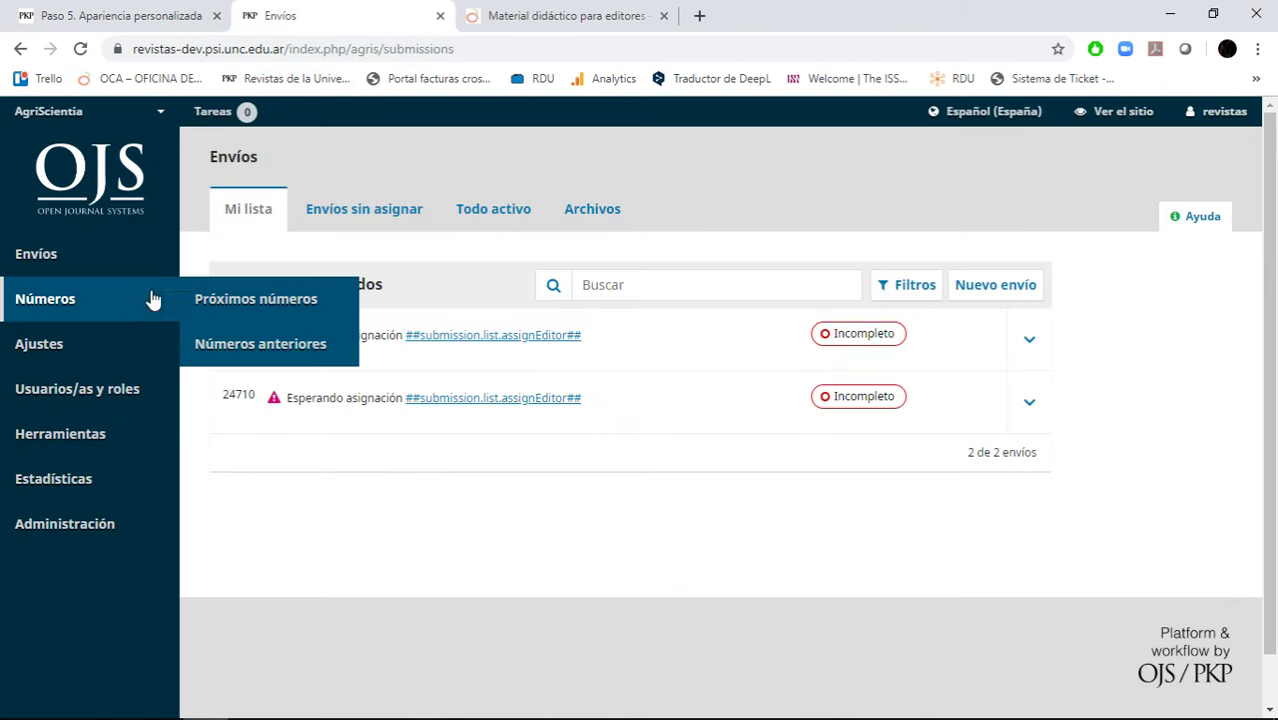
{"action": "mouse_move", "coordinate": [120, 345]}
{"action": "left_click", "coordinate": [245, 388]}
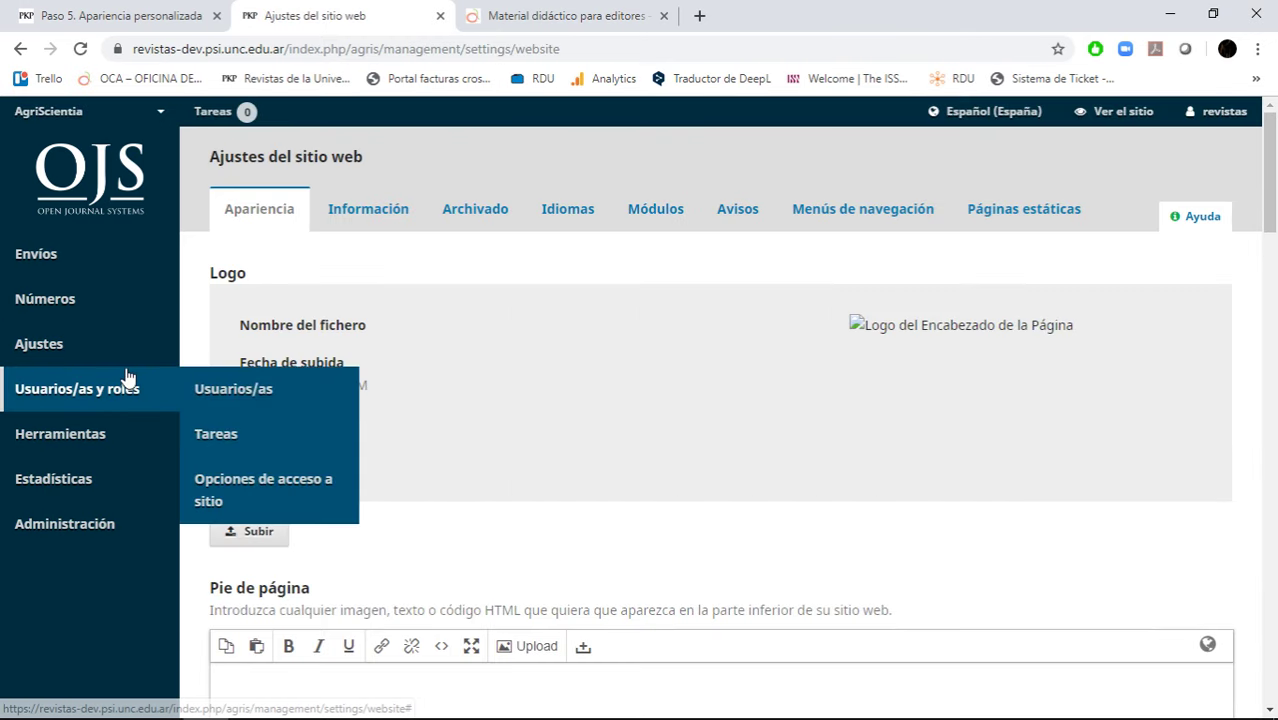
{"action": "mouse_move", "coordinate": [175, 368]}
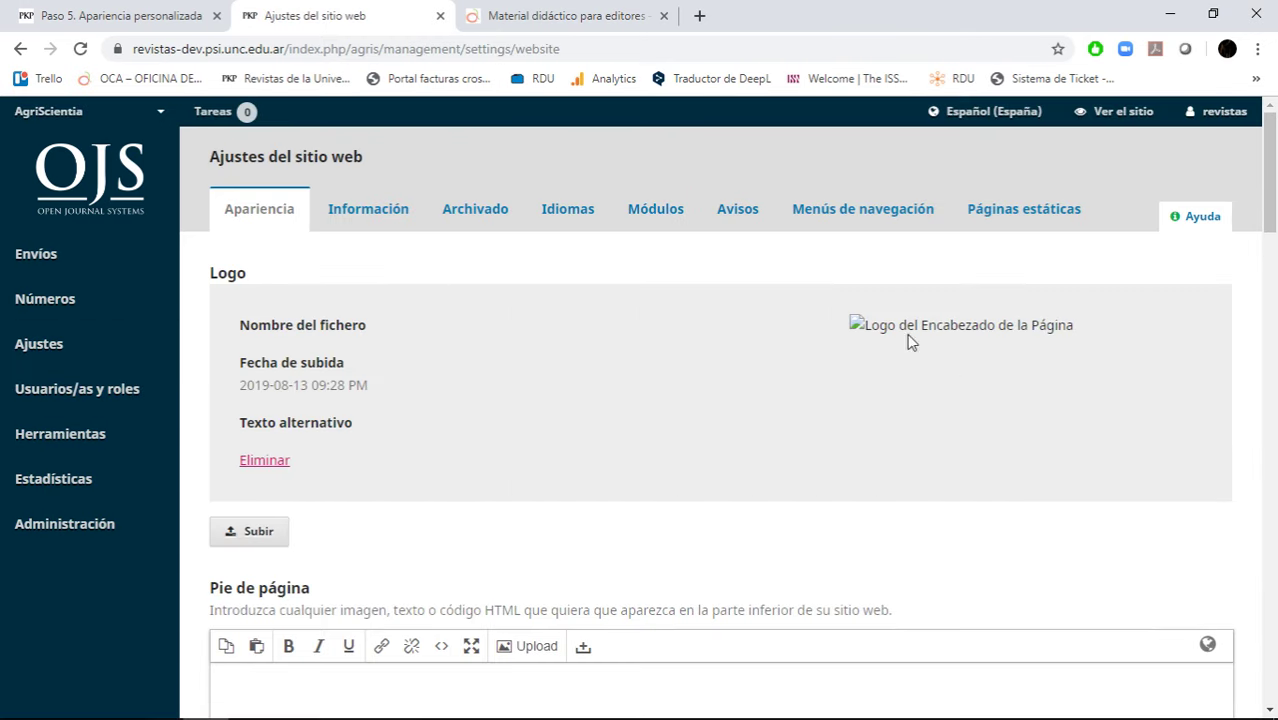
{"action": "scroll", "coordinate": [881, 354], "scroll_direction": "down", "scroll_amount": 6}
{"action": "scroll", "coordinate": [884, 374], "scroll_direction": "down", "scroll_amount": 14}
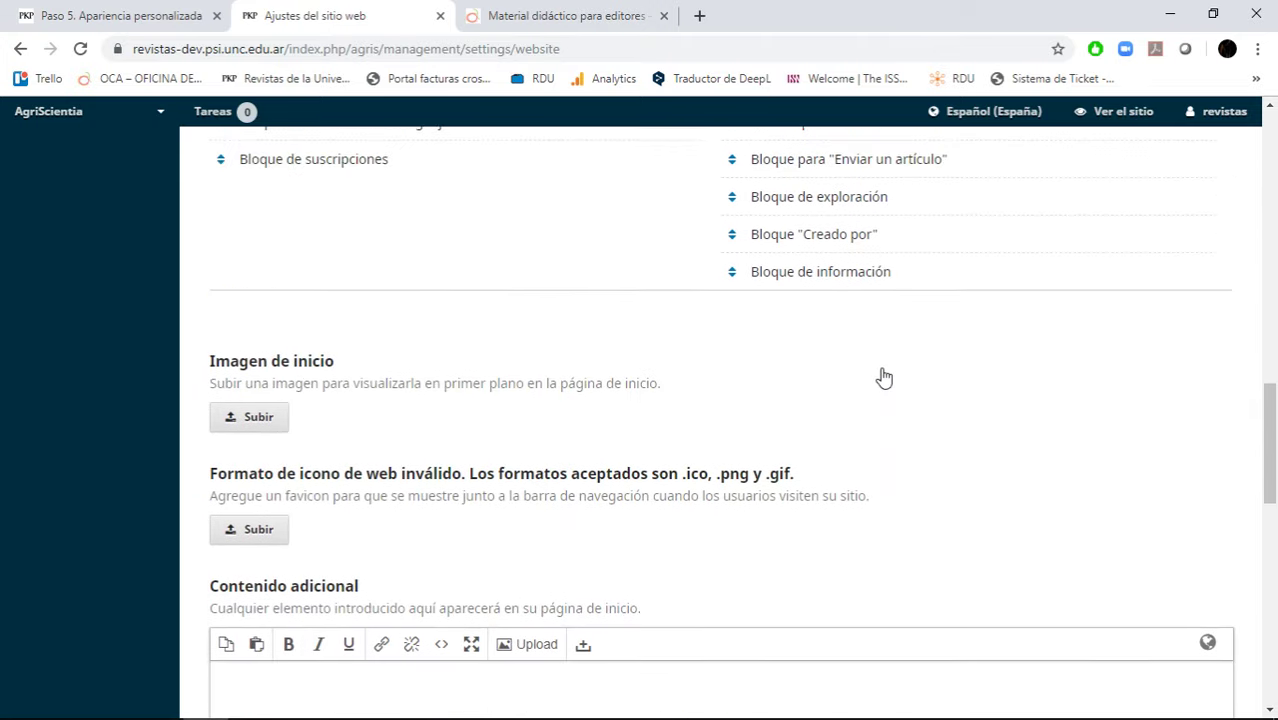
{"action": "scroll", "coordinate": [840, 463], "scroll_direction": "up", "scroll_amount": 20}
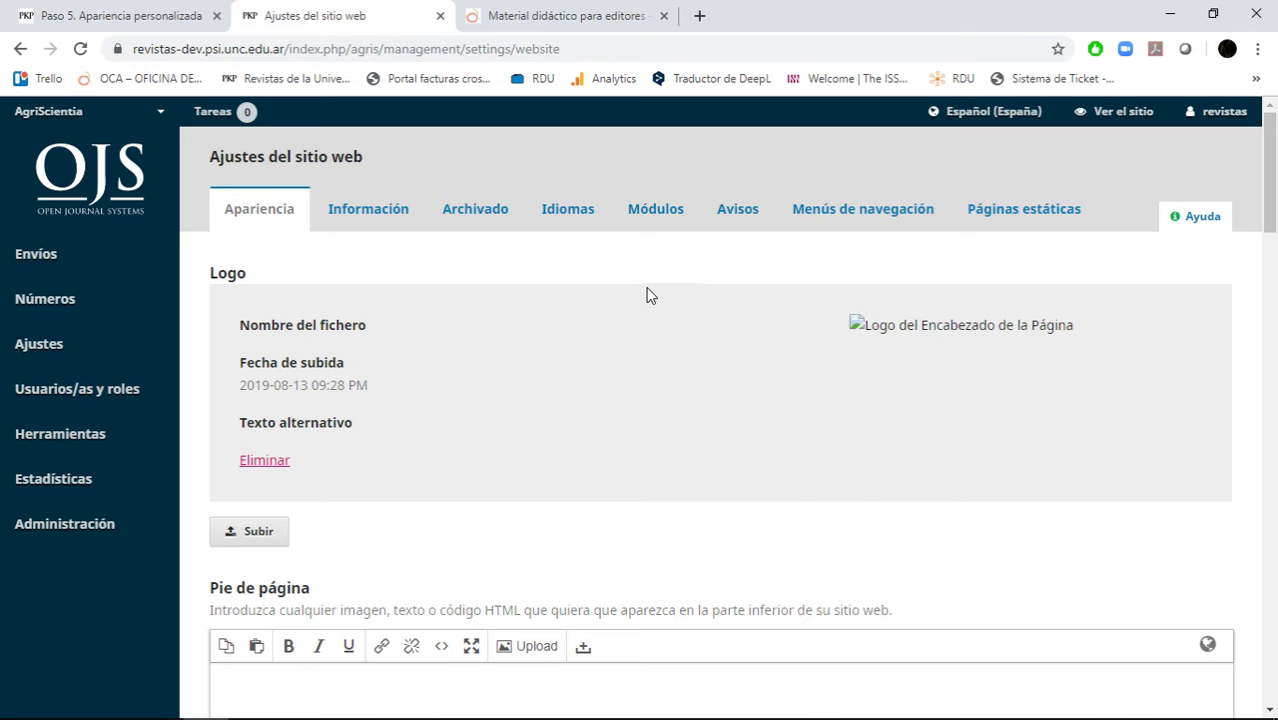
Open AgriScientia's public site from revistas-dev in a separate tab and look over its home page.
{"action": "right_click", "coordinate": [1114, 124]}
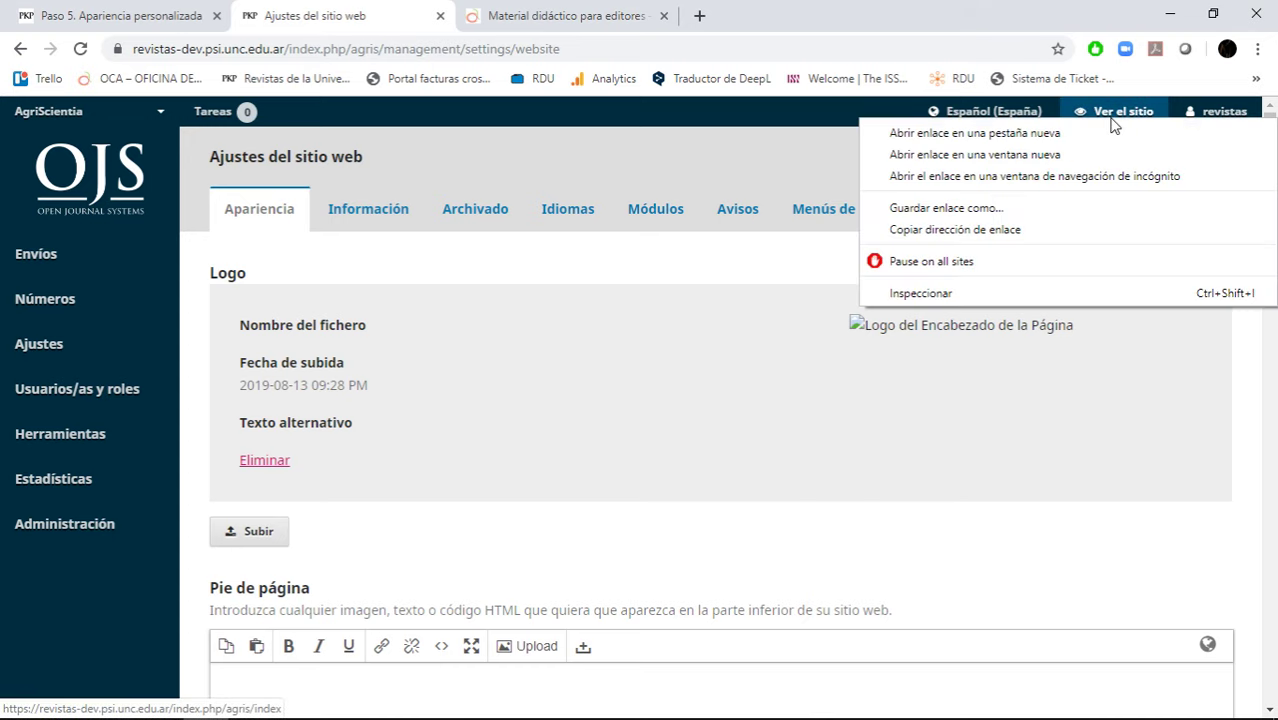
{"action": "left_click", "coordinate": [1100, 136]}
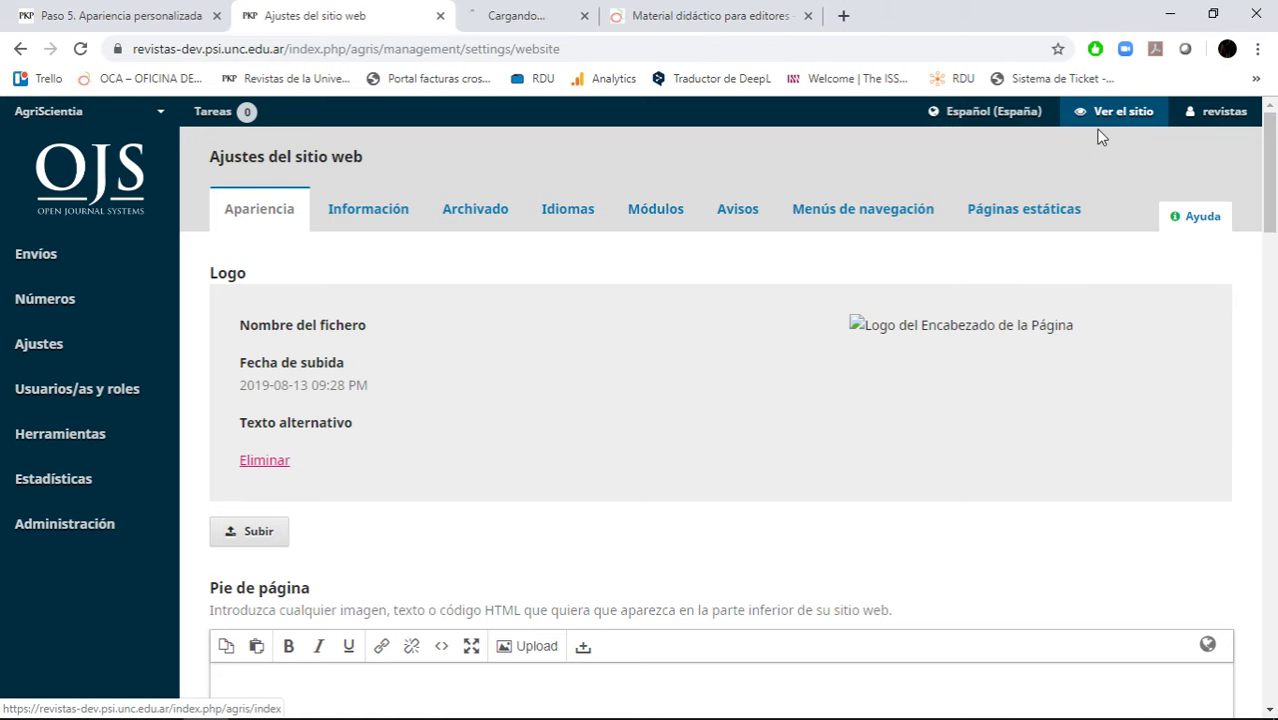
{"action": "left_click", "coordinate": [568, 15]}
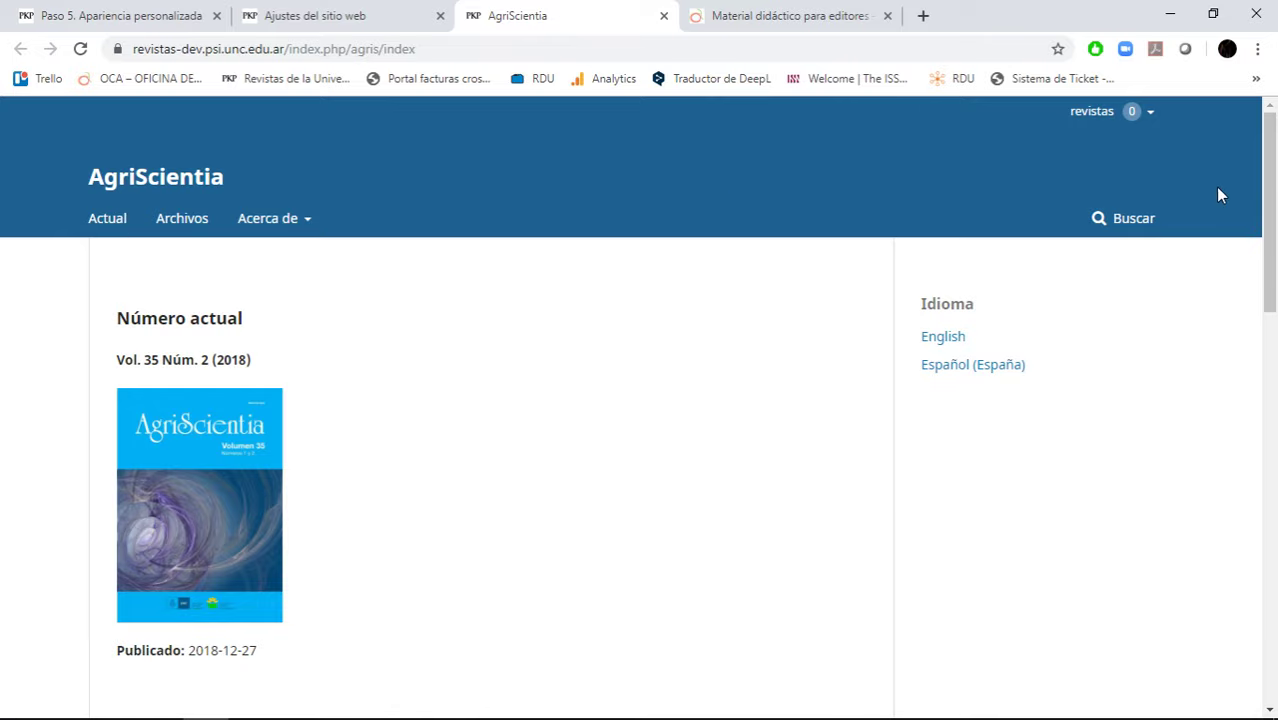
{"action": "scroll", "coordinate": [607, 108], "scroll_direction": "down", "scroll_amount": 15}
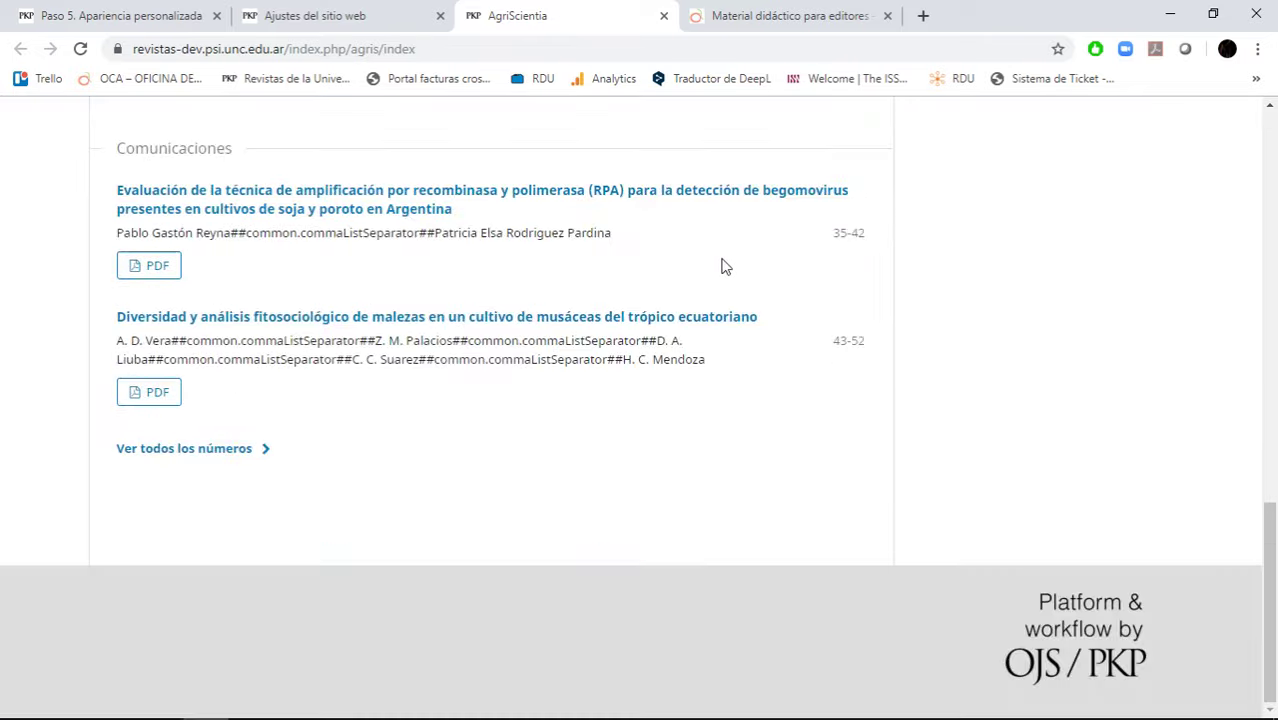
{"action": "scroll", "coordinate": [782, 320], "scroll_direction": "up", "scroll_amount": 15}
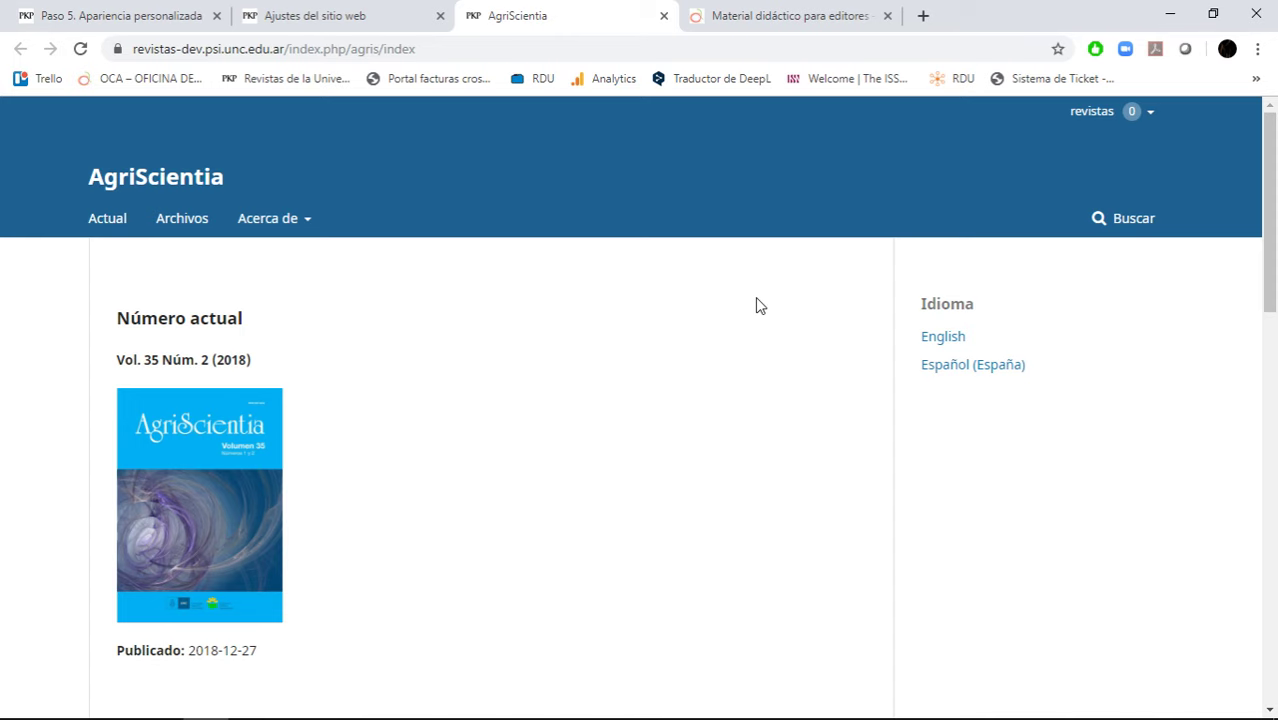
Review the Paso 5 appearance settings on the current portal and view the available themes under Estilo de la revista.
{"action": "left_click", "coordinate": [160, 17]}
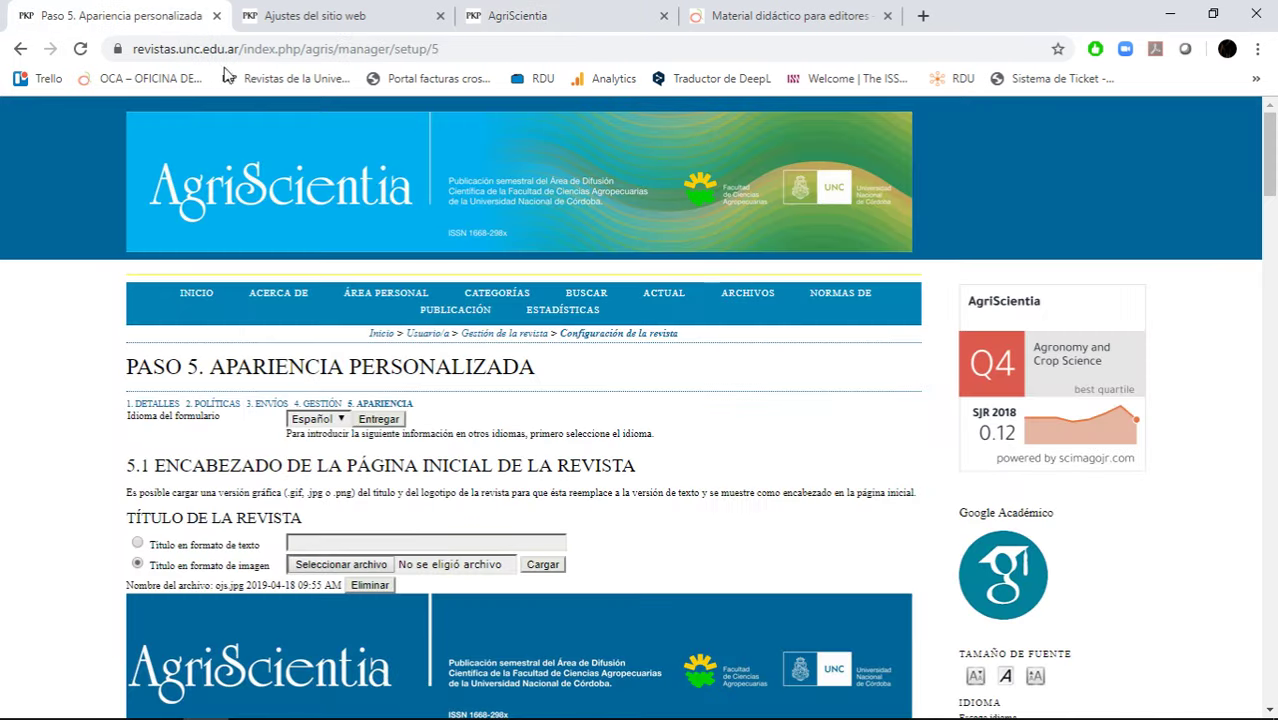
{"action": "scroll", "coordinate": [805, 440], "scroll_direction": "down", "scroll_amount": 5}
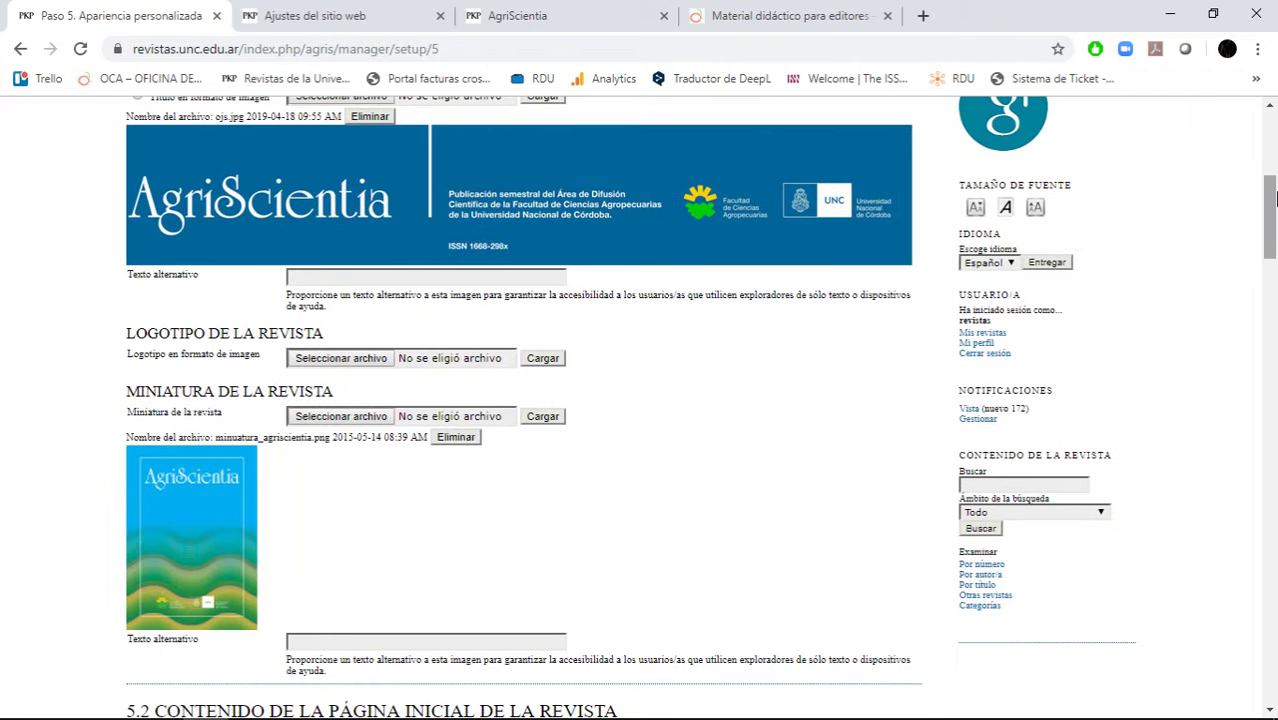
{"action": "left_click_drag", "start_coordinate": [1274, 220], "coordinate": [1274, 537]}
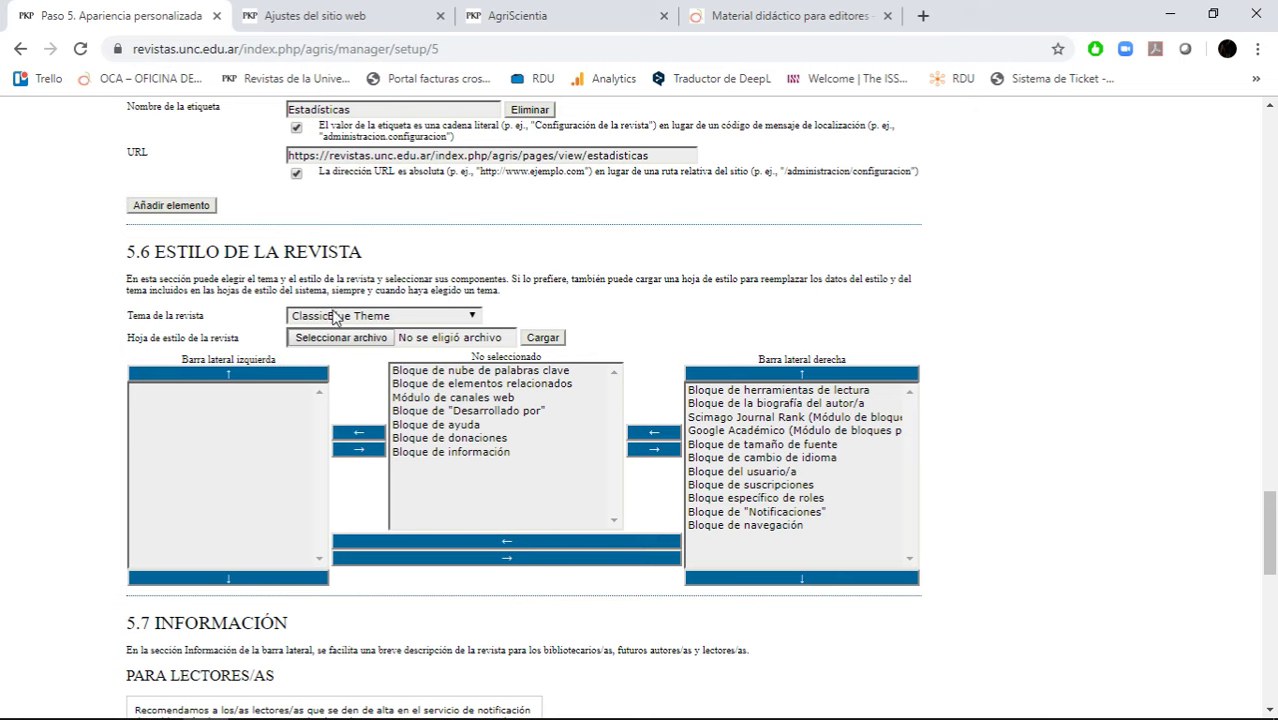
{"action": "left_click", "coordinate": [336, 316]}
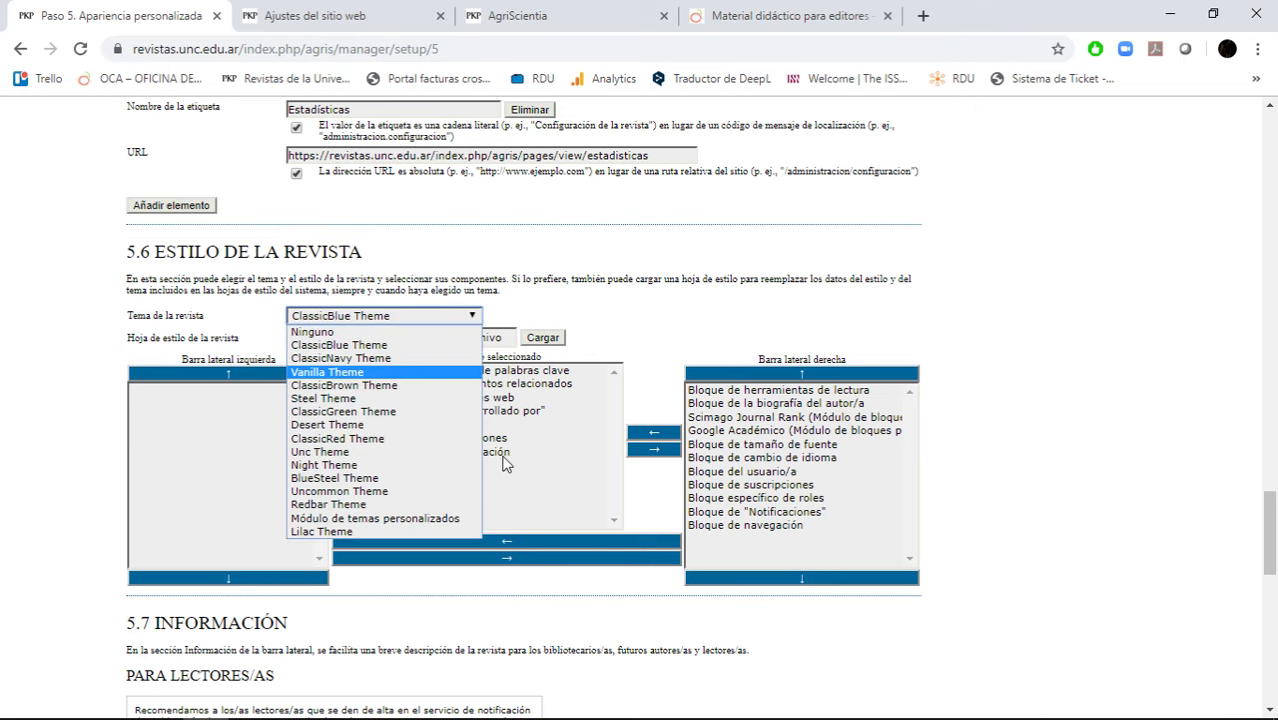
{"action": "left_click", "coordinate": [670, 320]}
Return to AgriScientia's public revistas-dev site and examine the current issue's articles down to the page footer.
{"action": "left_click", "coordinate": [535, 14]}
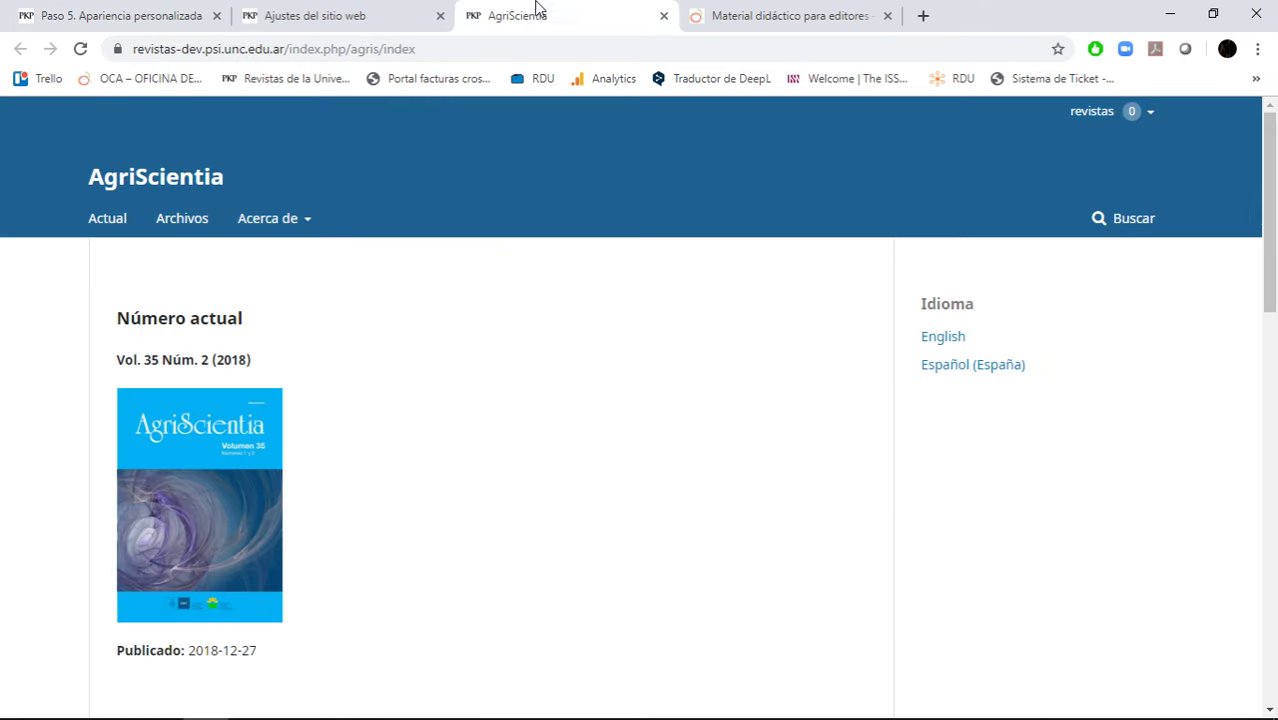
{"action": "left_click", "coordinate": [385, 12]}
{"action": "left_click", "coordinate": [531, 12]}
{"action": "scroll", "coordinate": [1087, 639], "scroll_direction": "down", "scroll_amount": 3}
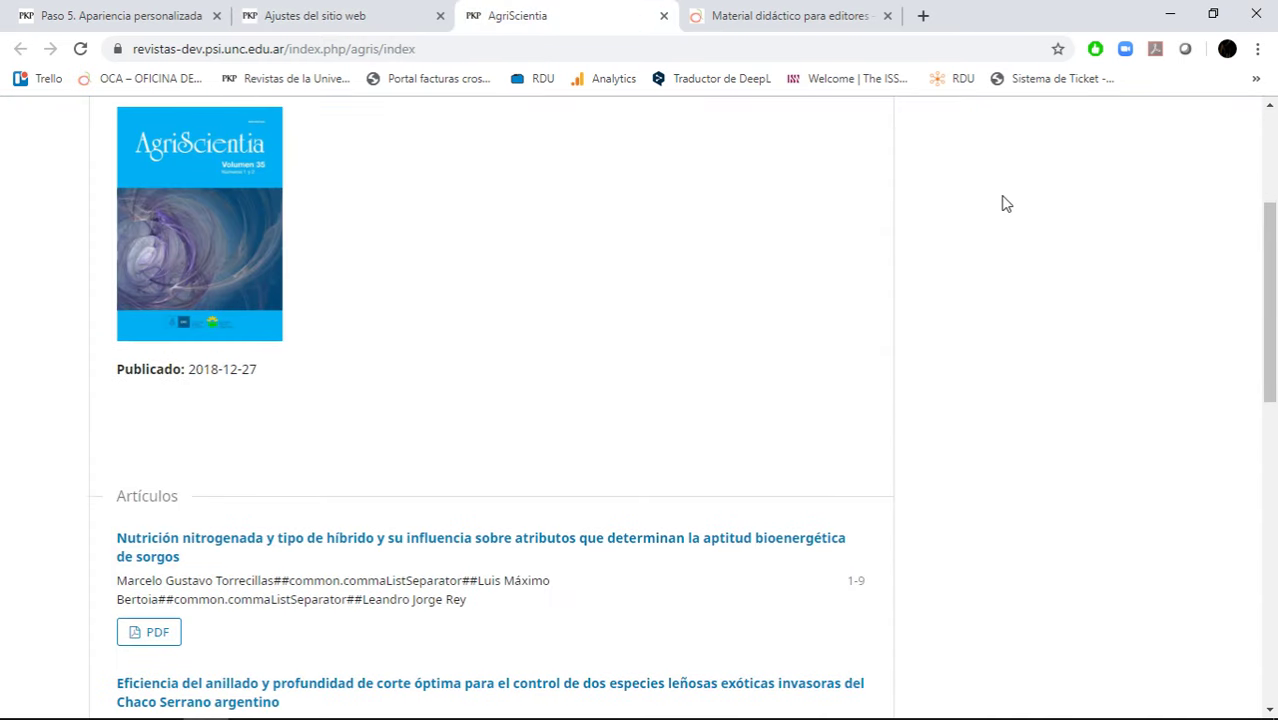
{"action": "scroll", "coordinate": [983, 420], "scroll_direction": "down", "scroll_amount": 6}
{"action": "scroll", "coordinate": [983, 420], "scroll_direction": "down", "scroll_amount": 3}
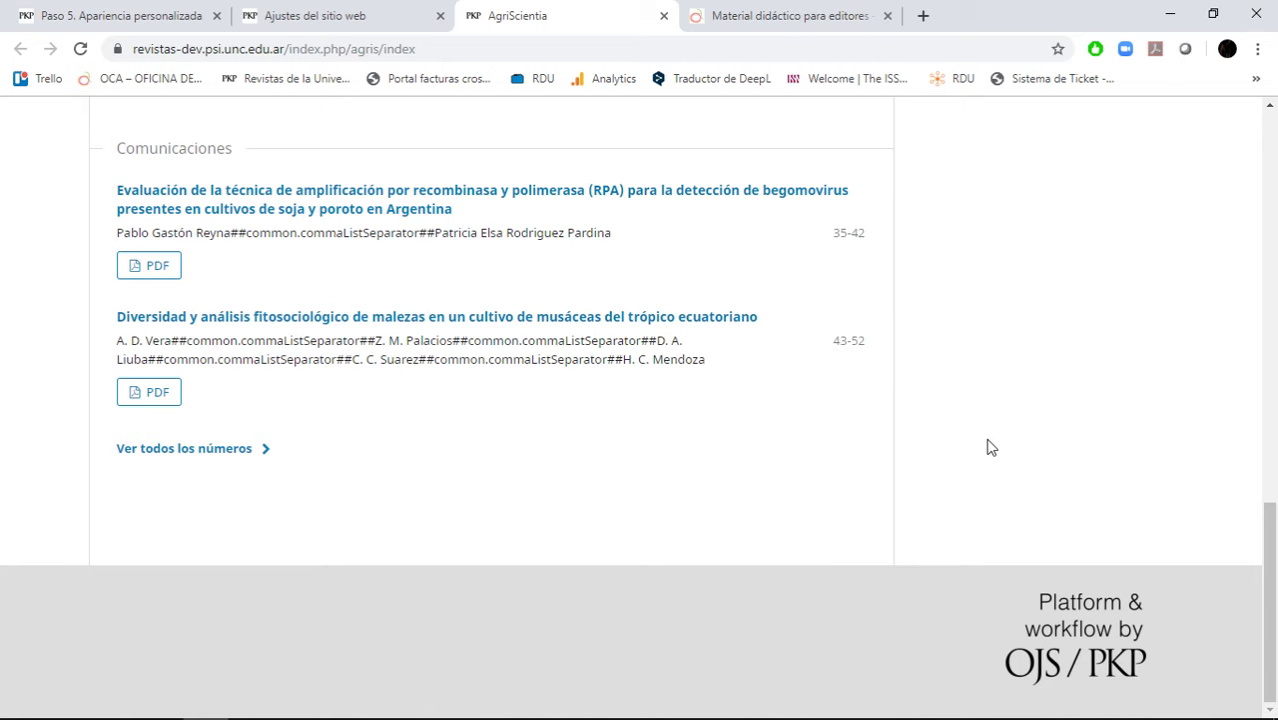
Open AgriScientia's Acerca de page from the current portal in a separate tab.
{"action": "scroll", "coordinate": [988, 446], "scroll_direction": "up", "scroll_amount": 12}
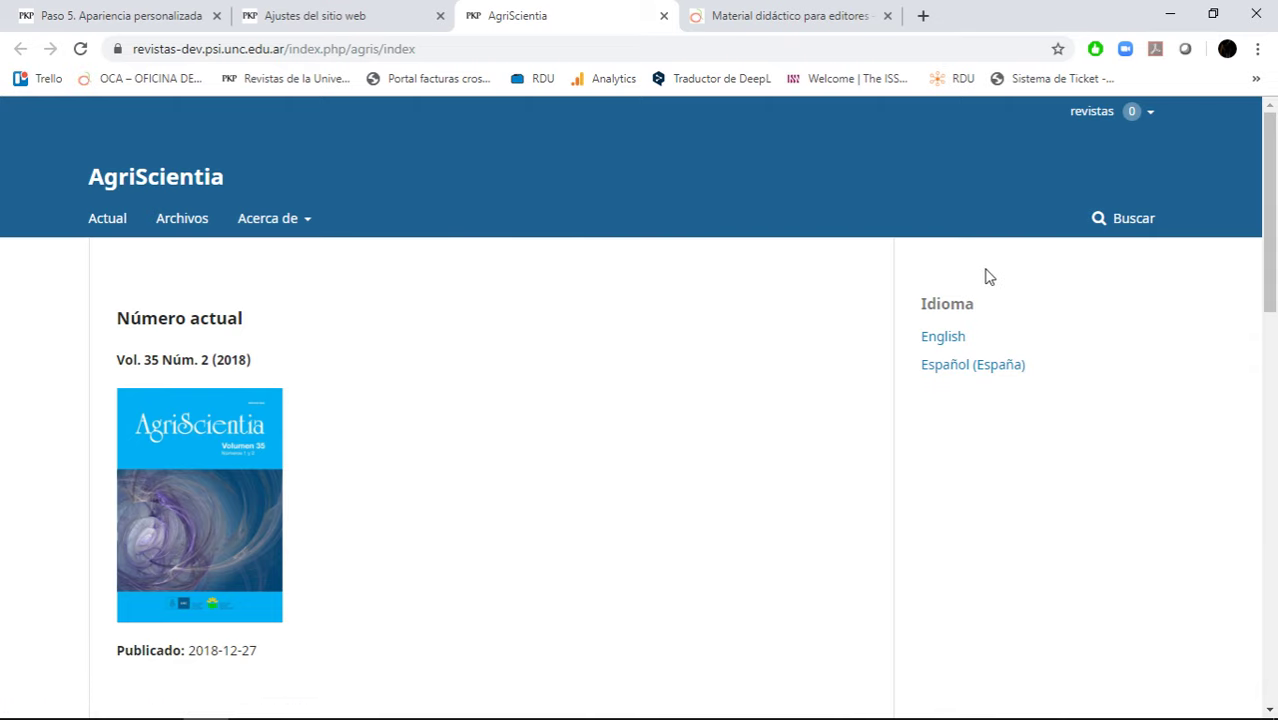
{"action": "left_click", "coordinate": [176, 17]}
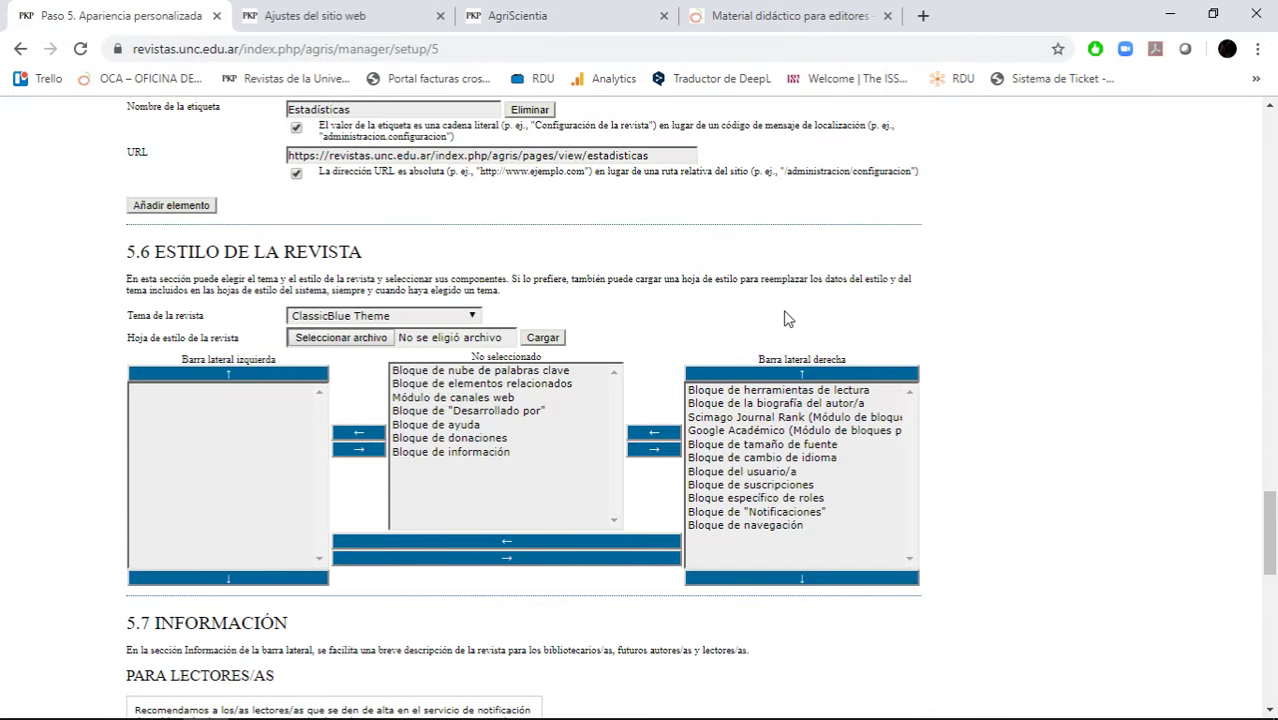
{"action": "left_click_drag", "start_coordinate": [1269, 530], "coordinate": [1267, 138]}
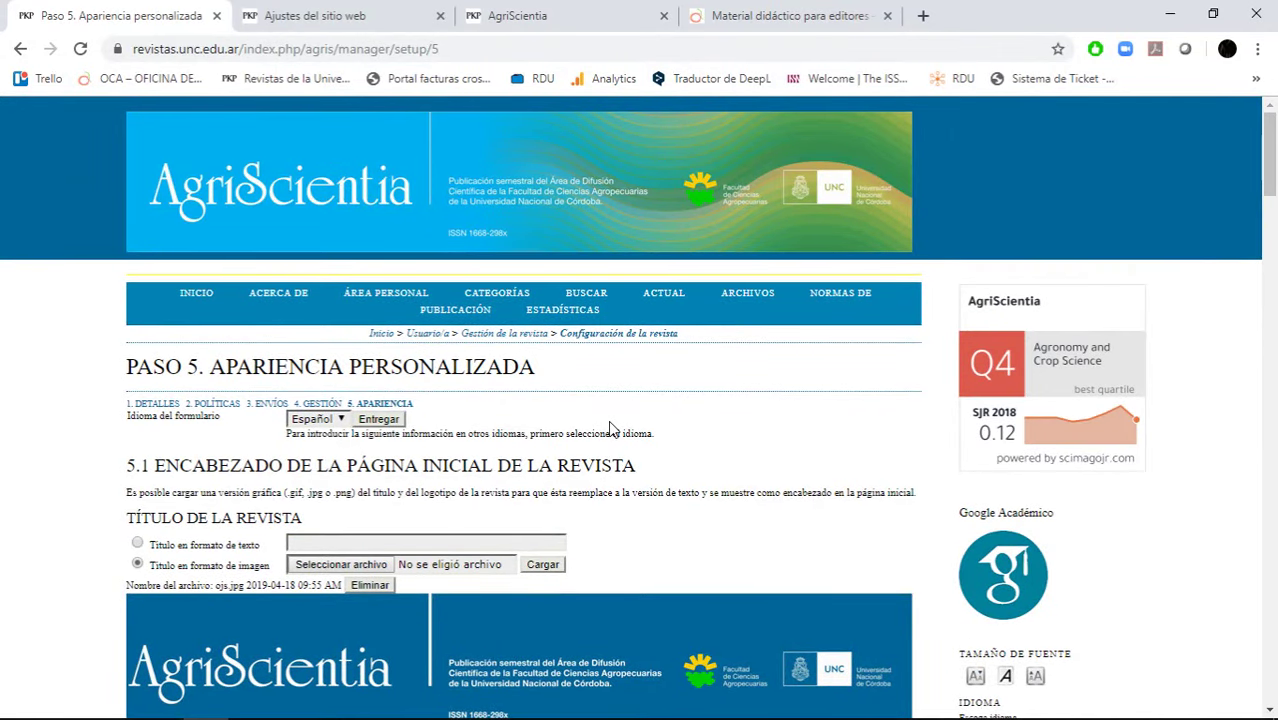
{"action": "middle_click", "coordinate": [276, 295]}
{"action": "left_click", "coordinate": [272, 24]}
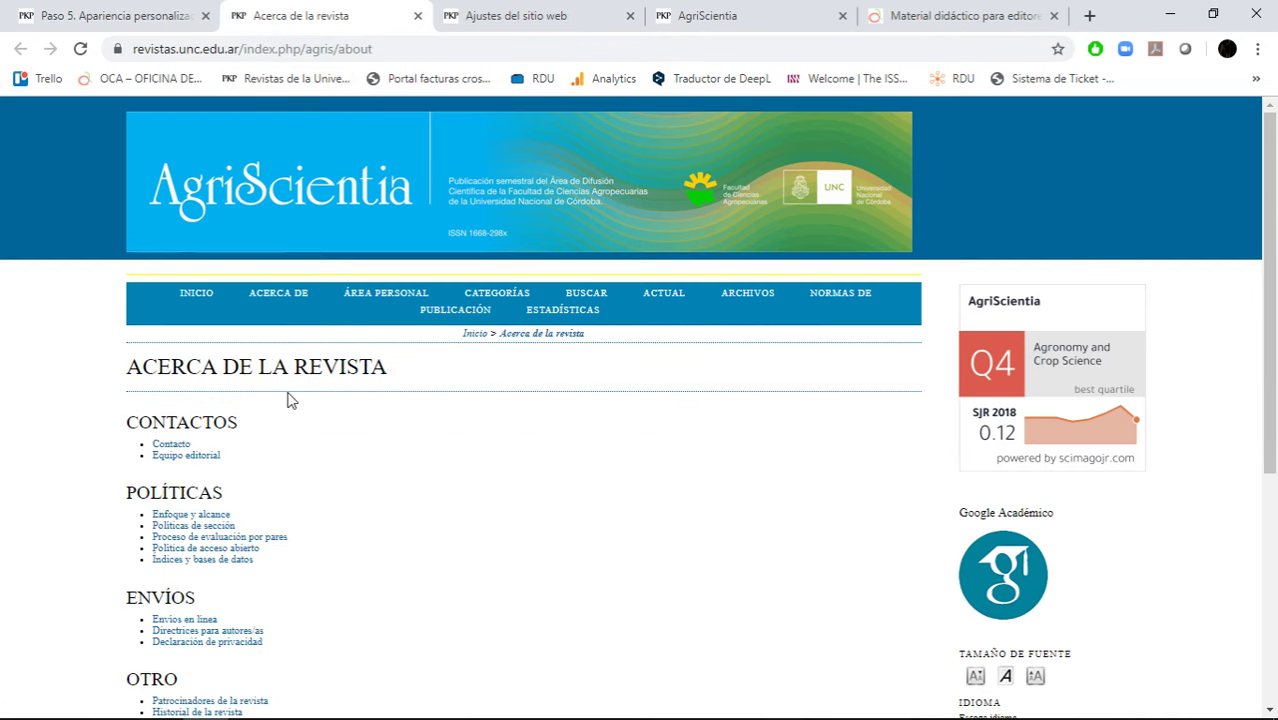
Open Enfoque y alcance on the current portal and review the editorial policies from Políticas de sección to Índices y bases de datos.
{"action": "mouse_move", "coordinate": [40, 716]}
{"action": "left_click", "coordinate": [192, 514]}
{"action": "scroll", "coordinate": [350, 222], "scroll_direction": "up", "scroll_amount": 1}
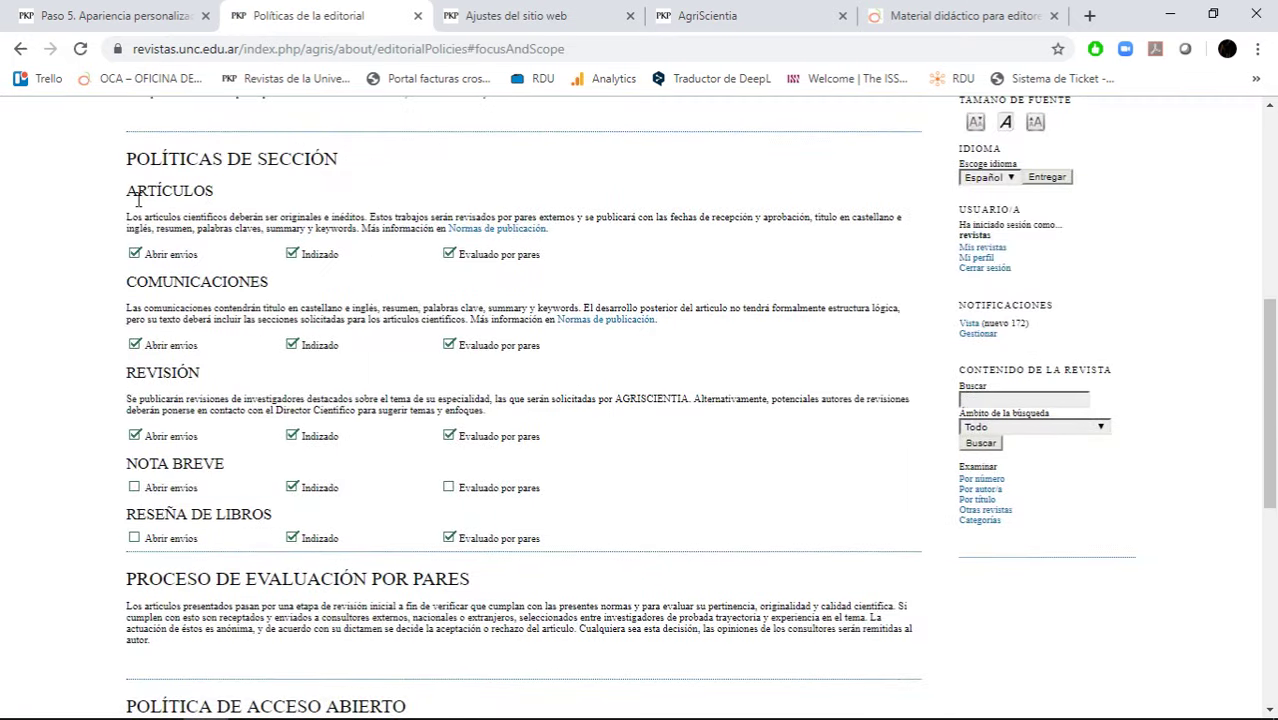
{"action": "left_click_drag", "start_coordinate": [131, 194], "coordinate": [736, 652]}
{"action": "left_click", "coordinate": [736, 648]}
{"action": "scroll", "coordinate": [737, 633], "scroll_direction": "down", "scroll_amount": 2}
{"action": "scroll", "coordinate": [737, 633], "scroll_direction": "down", "scroll_amount": 2}
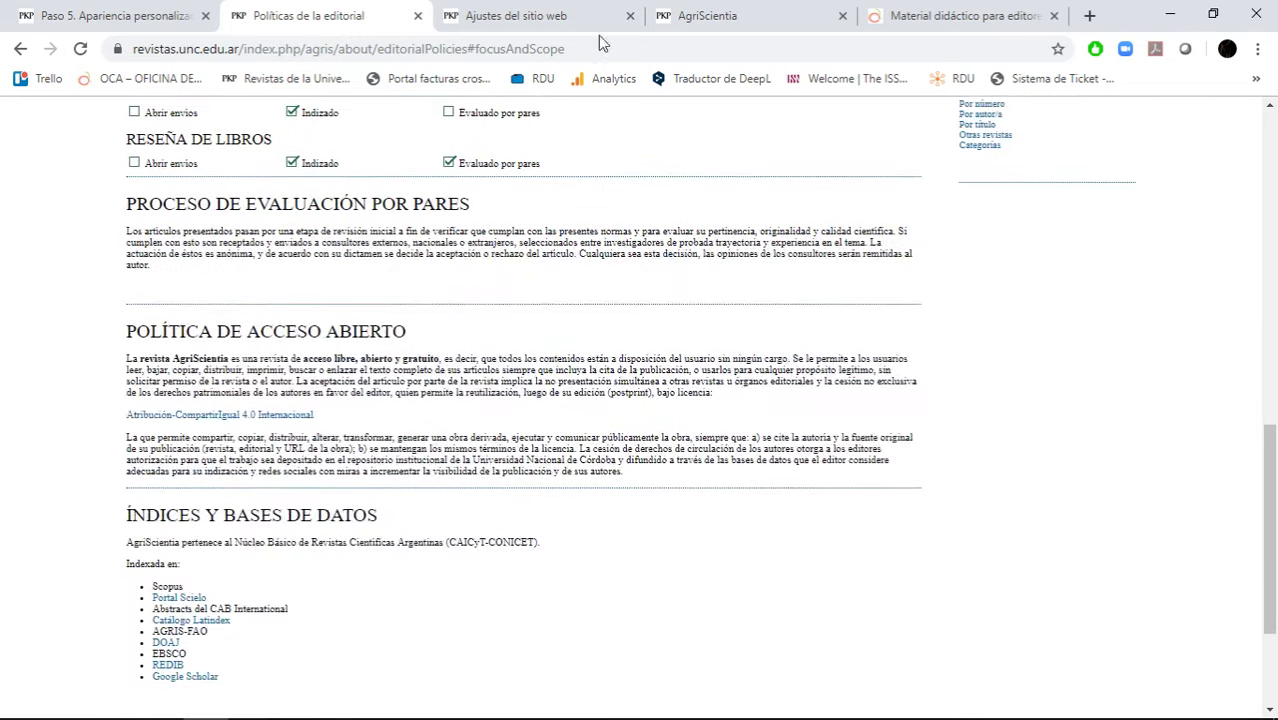
{"action": "scroll", "coordinate": [673, 333], "scroll_direction": "up", "scroll_amount": 5}
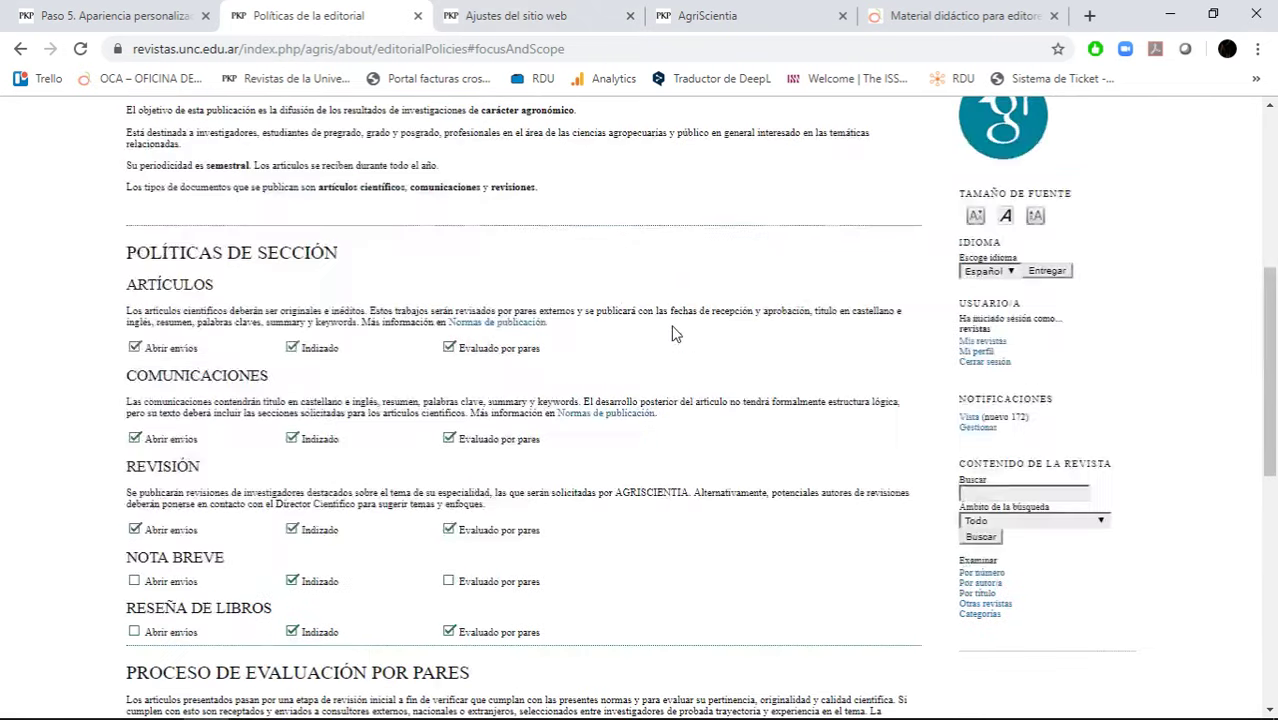
Bring up AgriScientia's revistas-dev public site and place its tab directly after the Políticas de la editorial tab.
{"action": "left_click", "coordinate": [557, 18]}
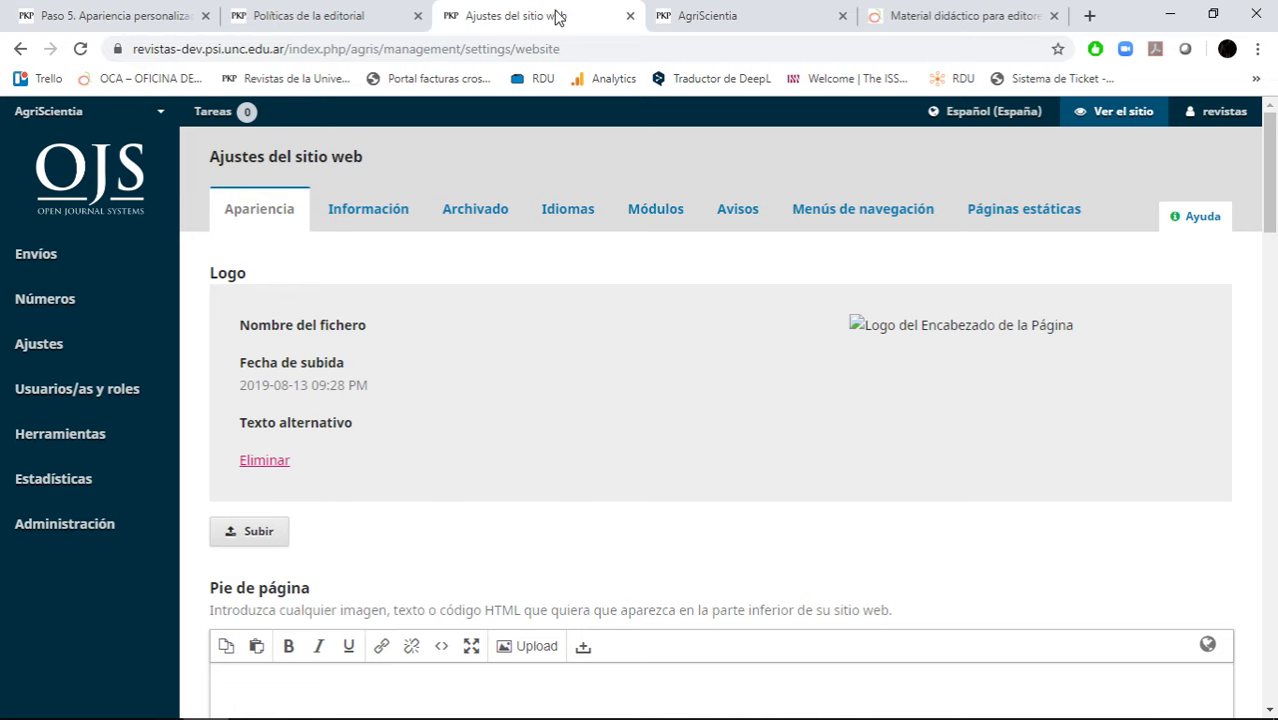
{"action": "left_click", "coordinate": [652, 10]}
{"action": "left_click_drag", "start_coordinate": [700, 12], "coordinate": [545, 16]}
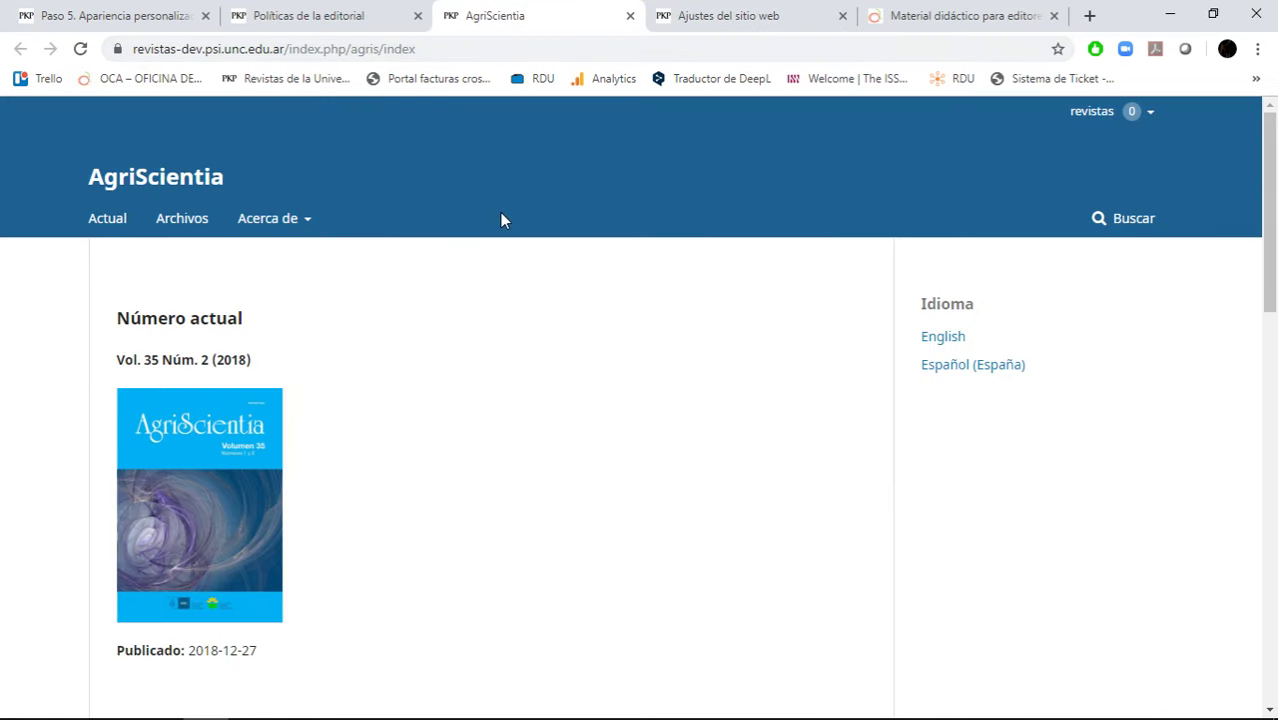
Open the Envíos page of the revistas-dev public site and review its submission checklist and author guidelines.
{"action": "mouse_move", "coordinate": [277, 246]}
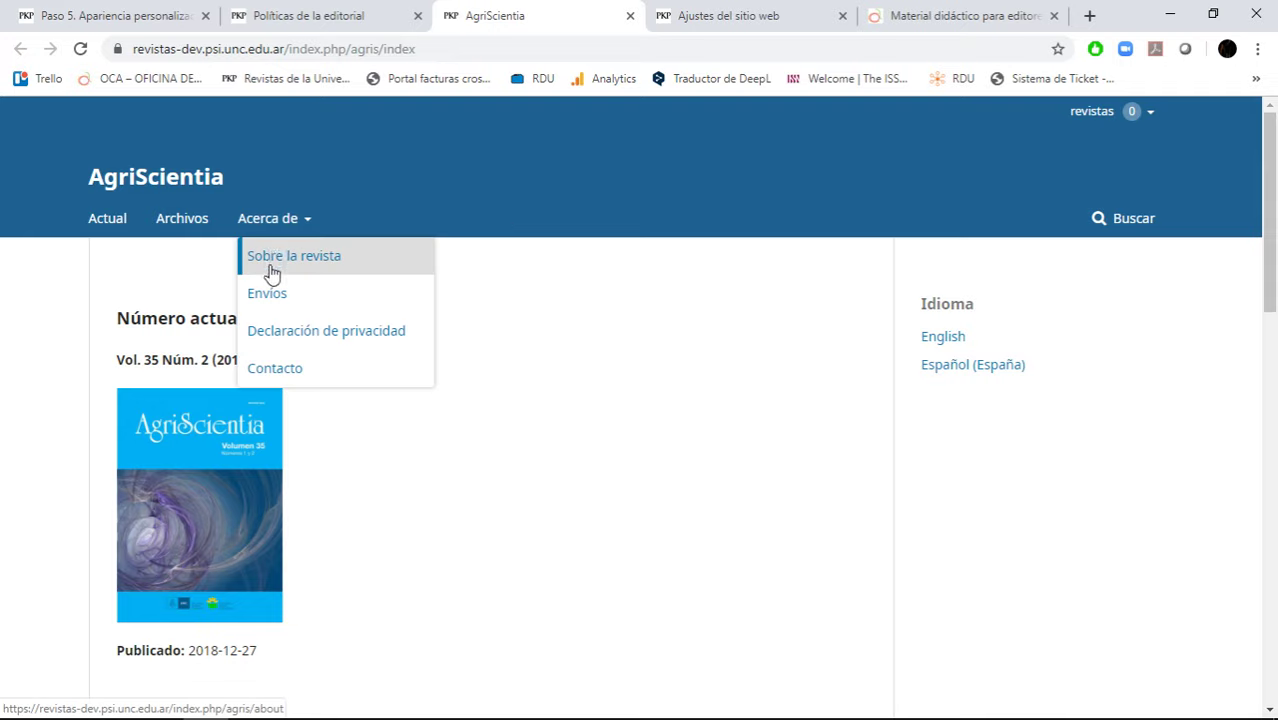
{"action": "left_click", "coordinate": [265, 290]}
{"action": "scroll", "coordinate": [505, 314], "scroll_direction": "down", "scroll_amount": 9}
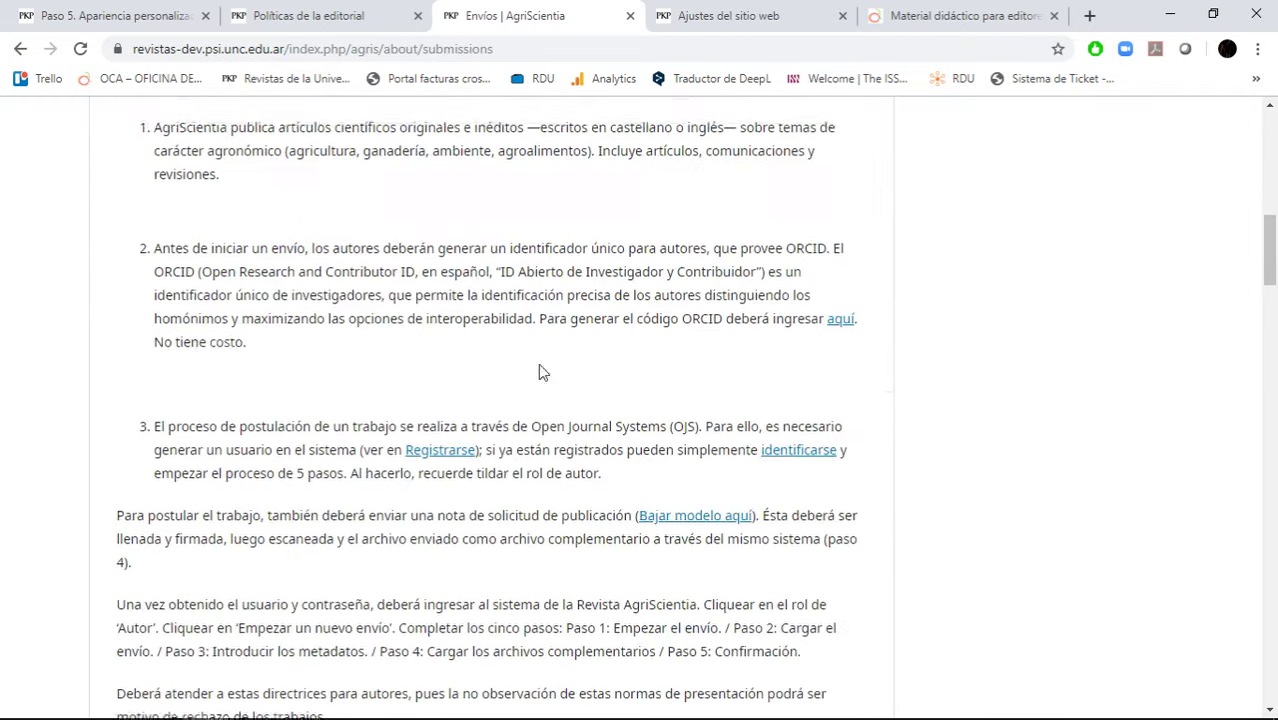
{"action": "scroll", "coordinate": [539, 371], "scroll_direction": "up", "scroll_amount": 6}
{"action": "scroll", "coordinate": [551, 365], "scroll_direction": "down", "scroll_amount": 2}
{"action": "left_click_drag", "start_coordinate": [165, 415], "coordinate": [499, 653]}
{"action": "scroll", "coordinate": [499, 653], "scroll_direction": "down", "scroll_amount": 3}
{"action": "scroll", "coordinate": [500, 492], "scroll_direction": "up", "scroll_amount": 5}
{"action": "scroll", "coordinate": [500, 492], "scroll_direction": "up", "scroll_amount": 3}
Open the Declaración de privacidad page on revistas-dev and highlight the privacy statement text.
{"action": "mouse_move", "coordinate": [305, 243]}
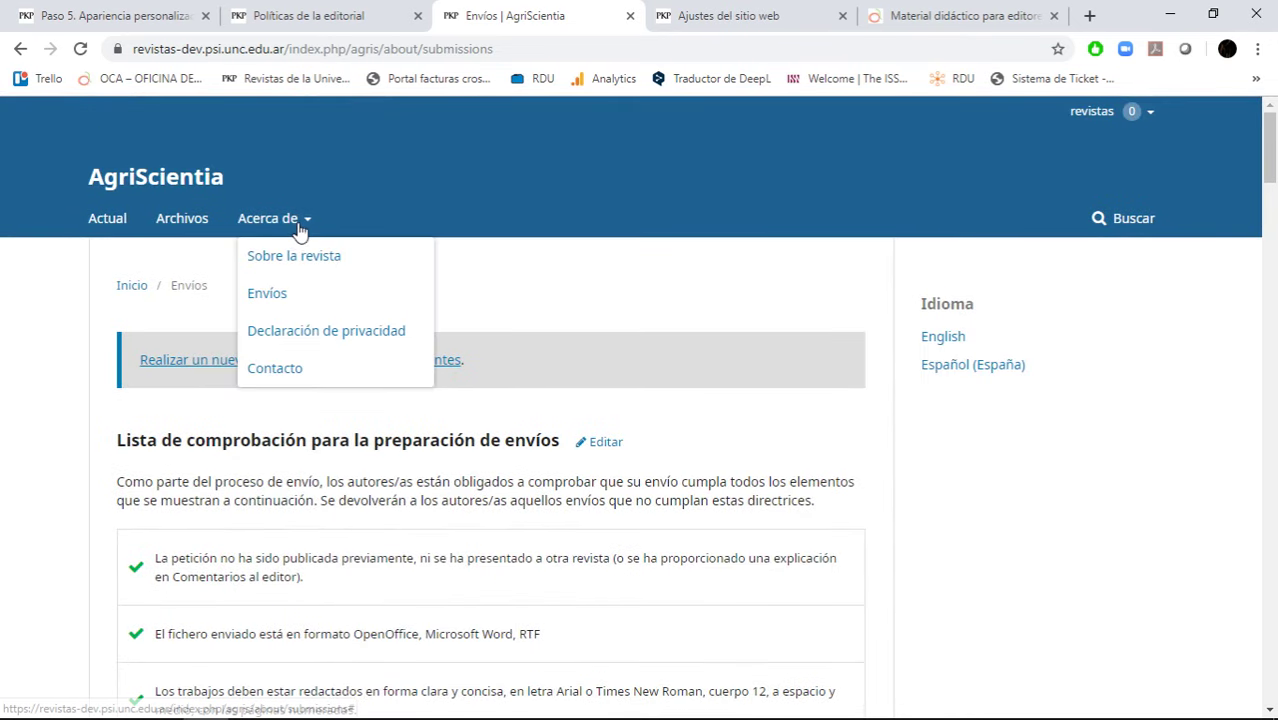
{"action": "left_click", "coordinate": [312, 333]}
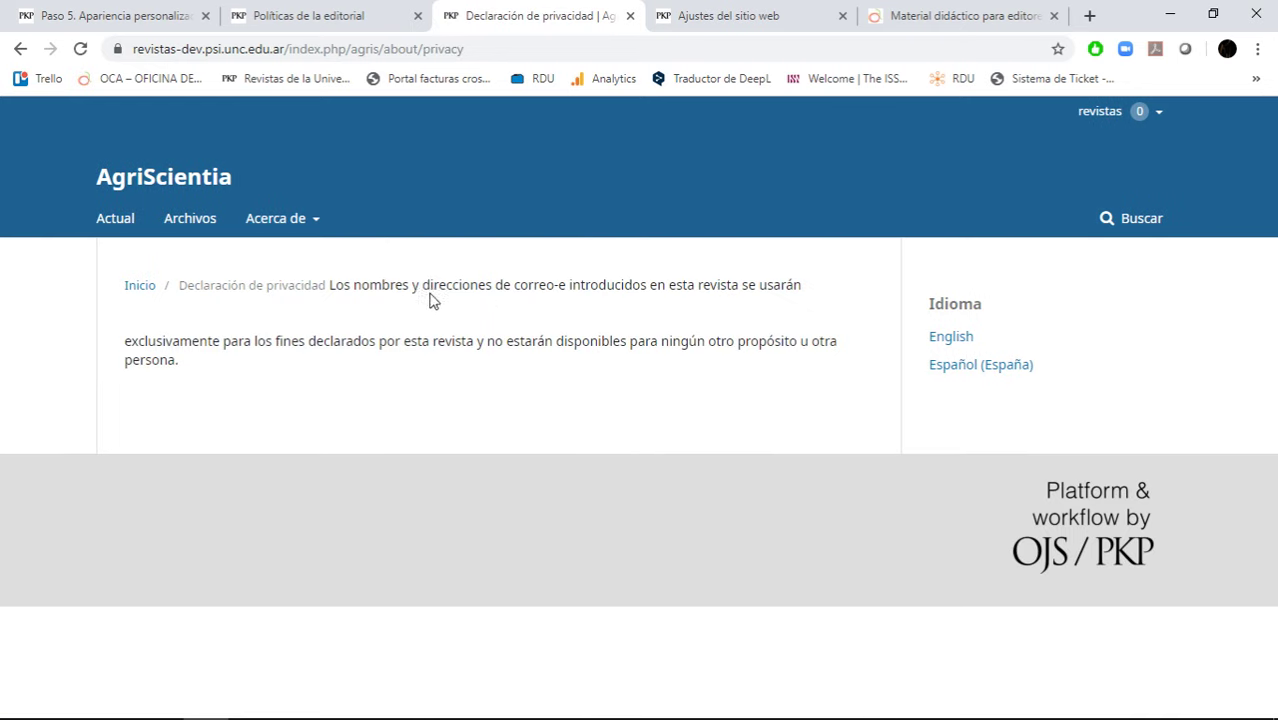
{"action": "left_click_drag", "start_coordinate": [331, 284], "coordinate": [370, 365]}
{"action": "left_click", "coordinate": [370, 365]}
{"action": "left_click_drag", "start_coordinate": [327, 284], "coordinate": [516, 337]}
{"action": "left_click_drag", "start_coordinate": [807, 331], "coordinate": [330, 270]}
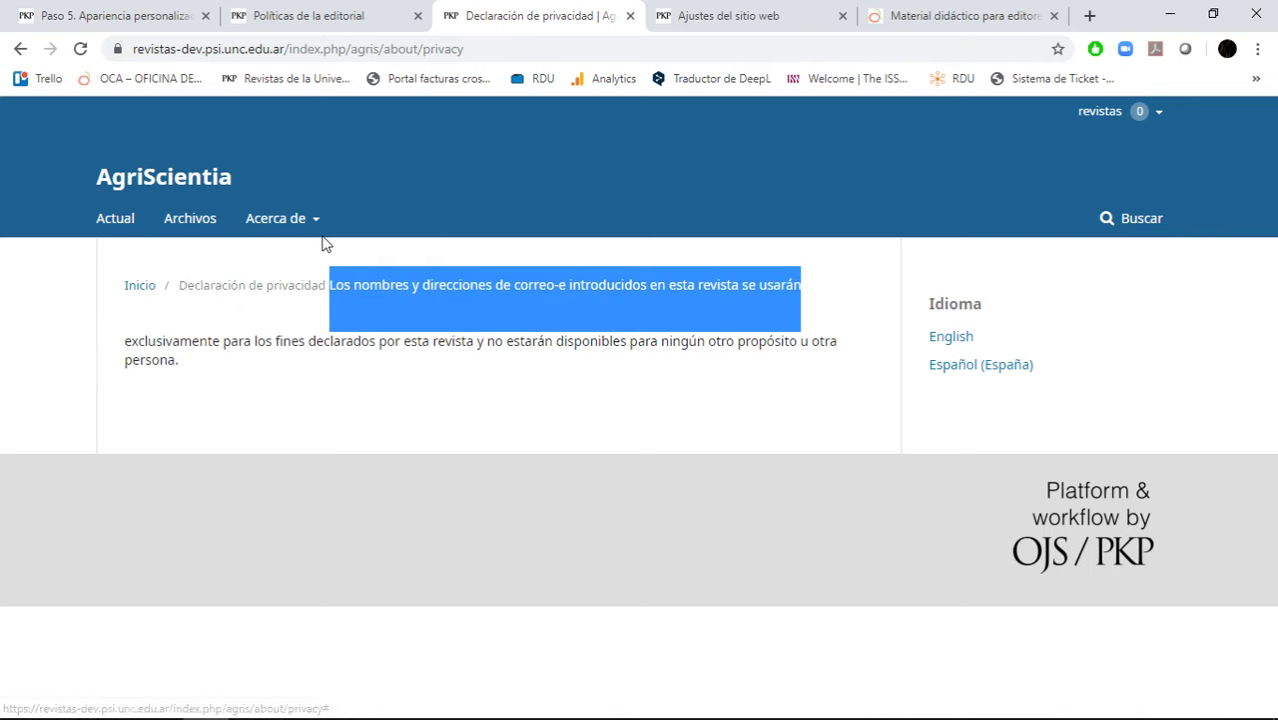
Open the Contacto page on revistas-dev and highlight the Contacto principal and Contacto de soporte details.
{"action": "mouse_move", "coordinate": [300, 218]}
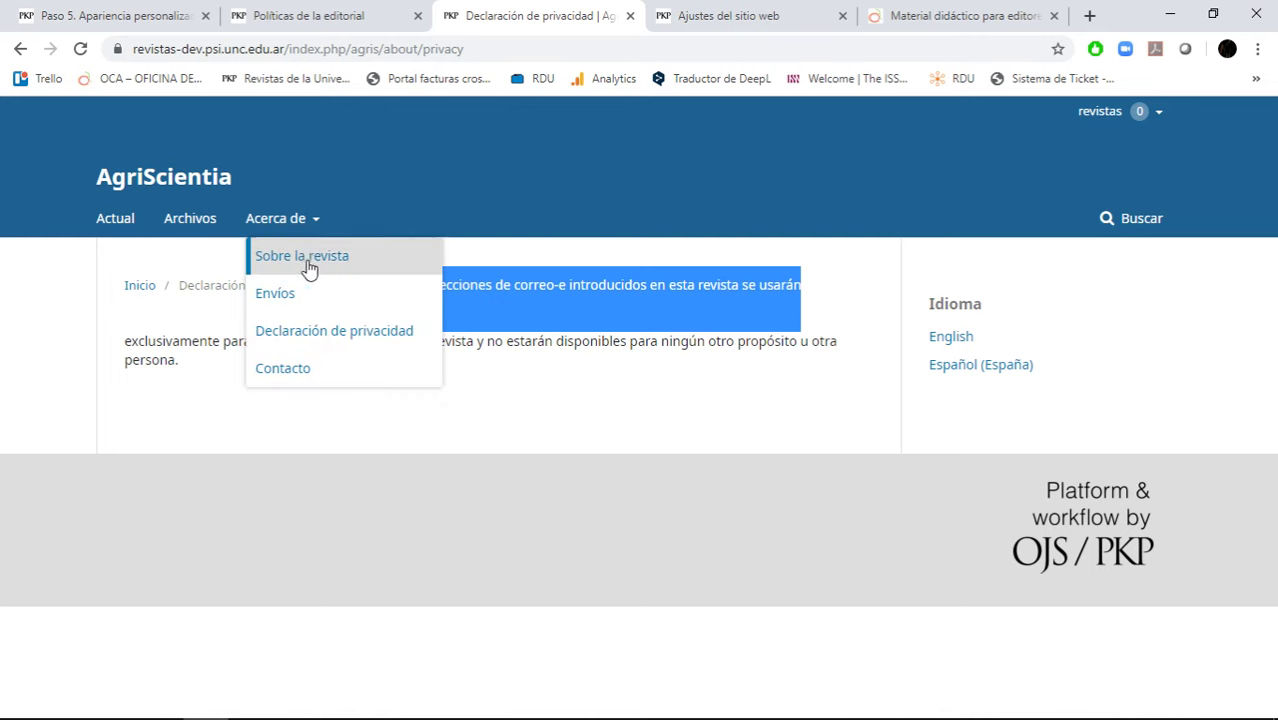
{"action": "left_click", "coordinate": [330, 378]}
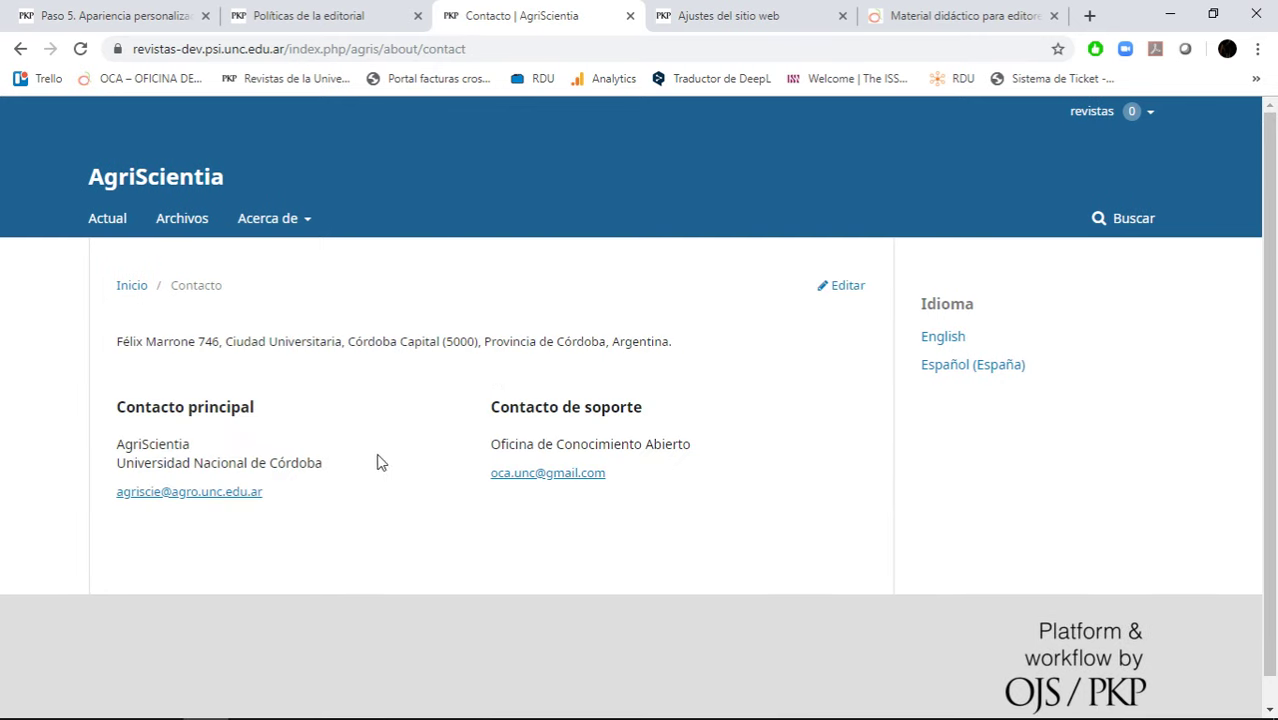
{"action": "left_click_drag", "start_coordinate": [128, 410], "coordinate": [662, 537]}
{"action": "left_click", "coordinate": [665, 540]}
Return to the current portal's Políticas de la editorial page and look over its sections again.
{"action": "left_click", "coordinate": [358, 15]}
{"action": "scroll", "coordinate": [690, 560], "scroll_direction": "down", "scroll_amount": 5}
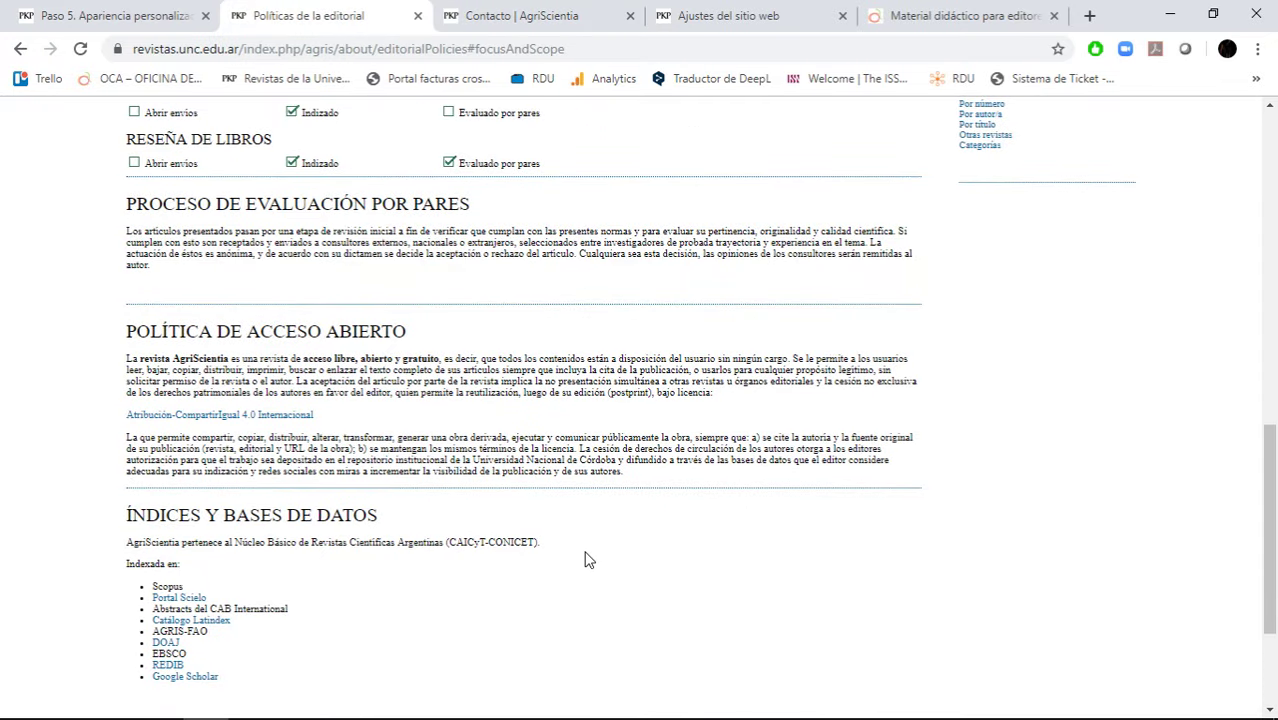
{"action": "scroll", "coordinate": [588, 560], "scroll_direction": "up", "scroll_amount": 10}
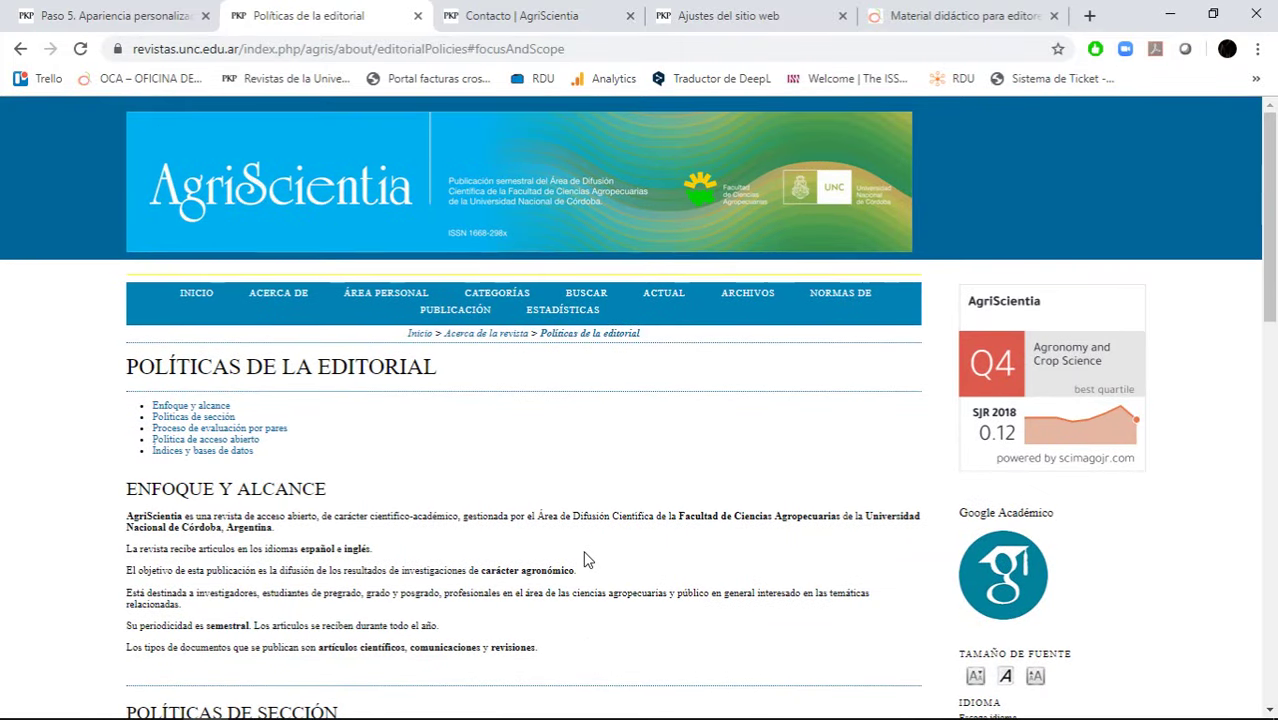
Open Sobre la revista on the revistas-dev public site and compare it with the current portal's Políticas de la editorial page.
{"action": "left_click", "coordinate": [514, 15]}
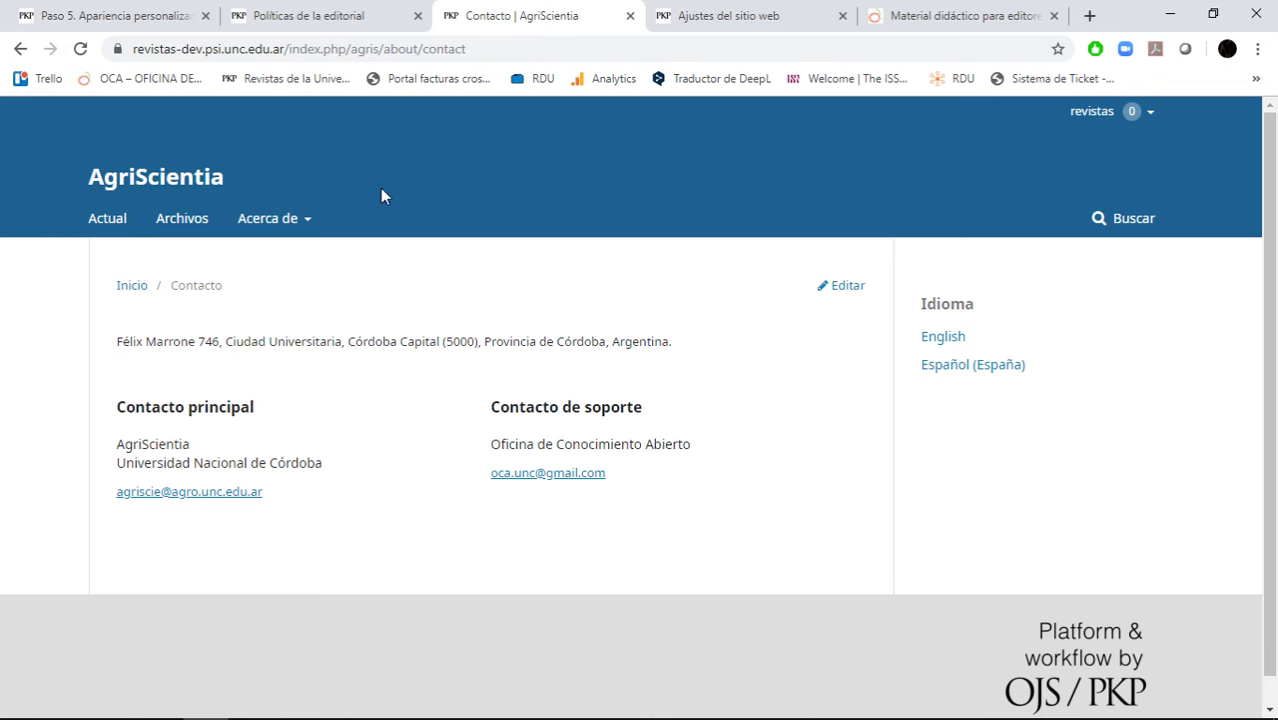
{"action": "mouse_move", "coordinate": [305, 228]}
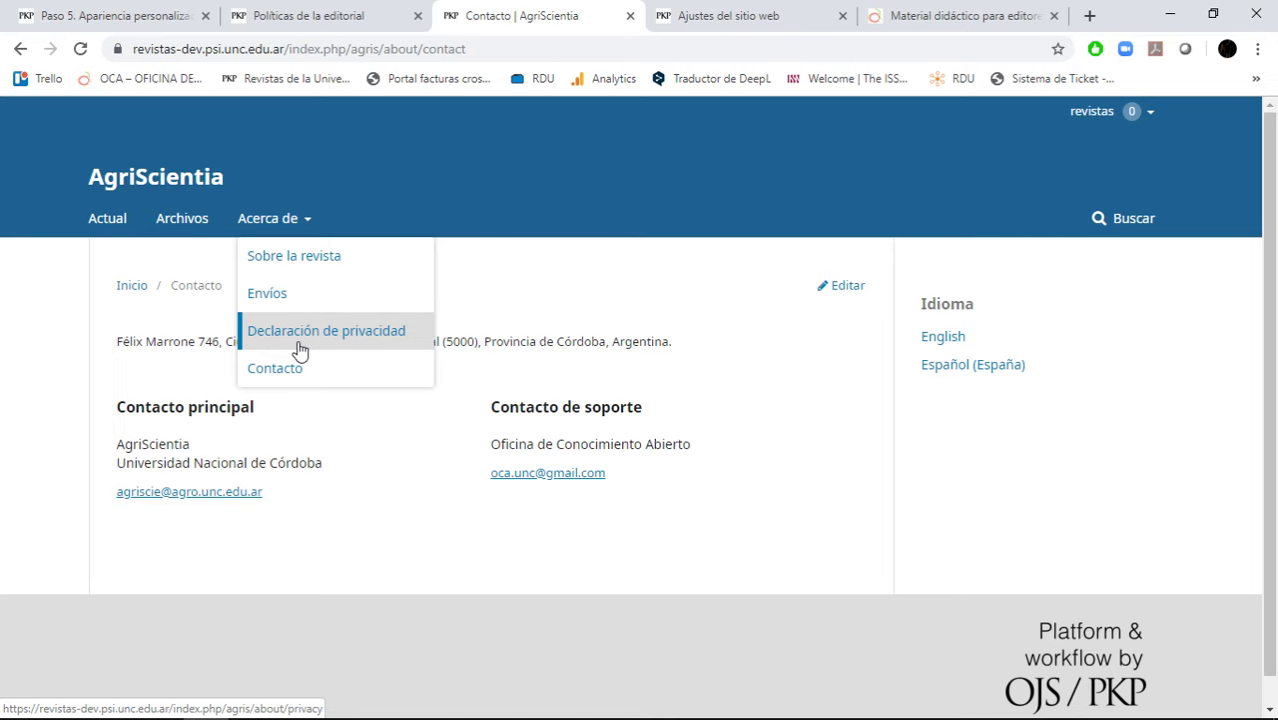
{"action": "left_click", "coordinate": [320, 268]}
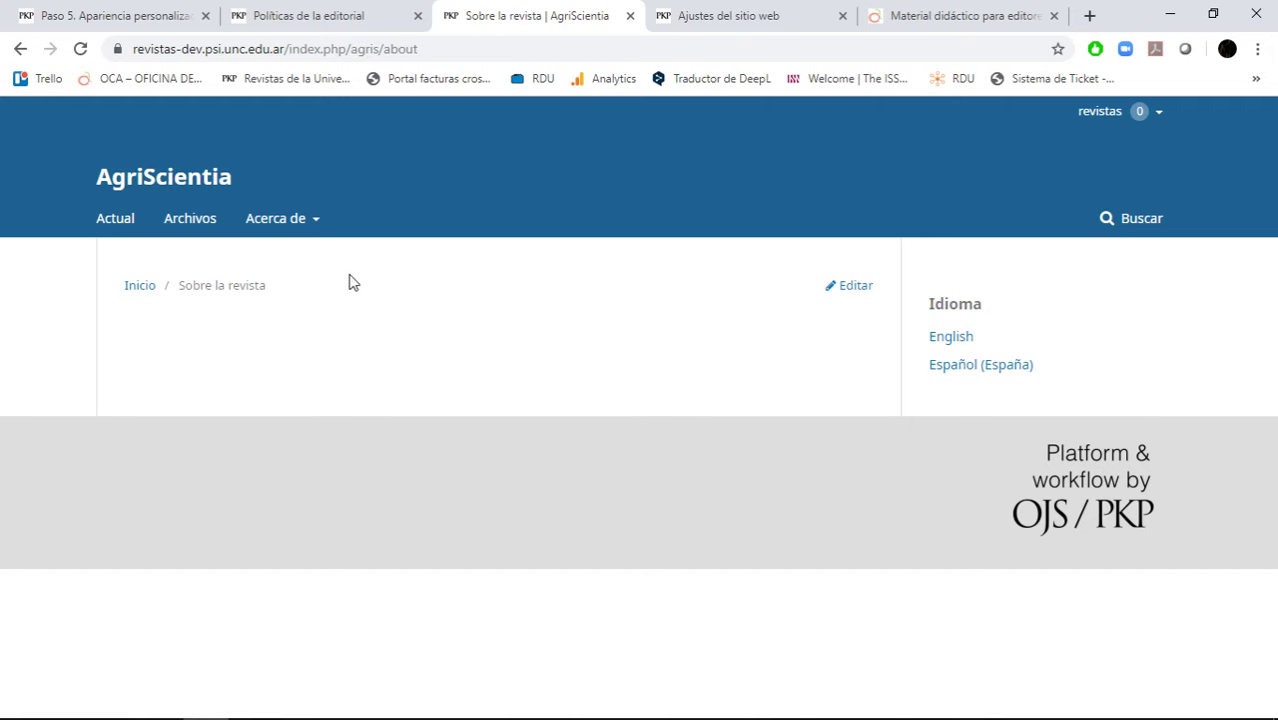
{"action": "left_click", "coordinate": [325, 14]}
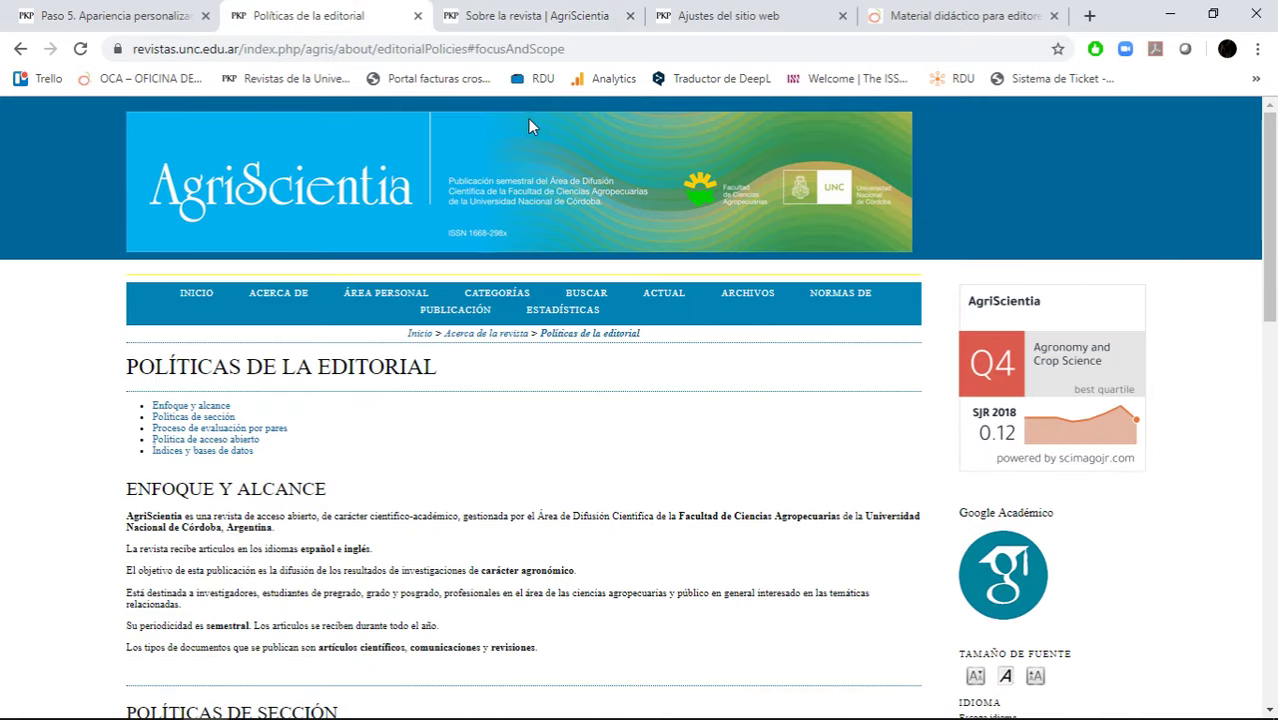
{"action": "left_click", "coordinate": [537, 14]}
{"action": "left_click", "coordinate": [135, 14]}
{"action": "left_click", "coordinate": [532, 14]}
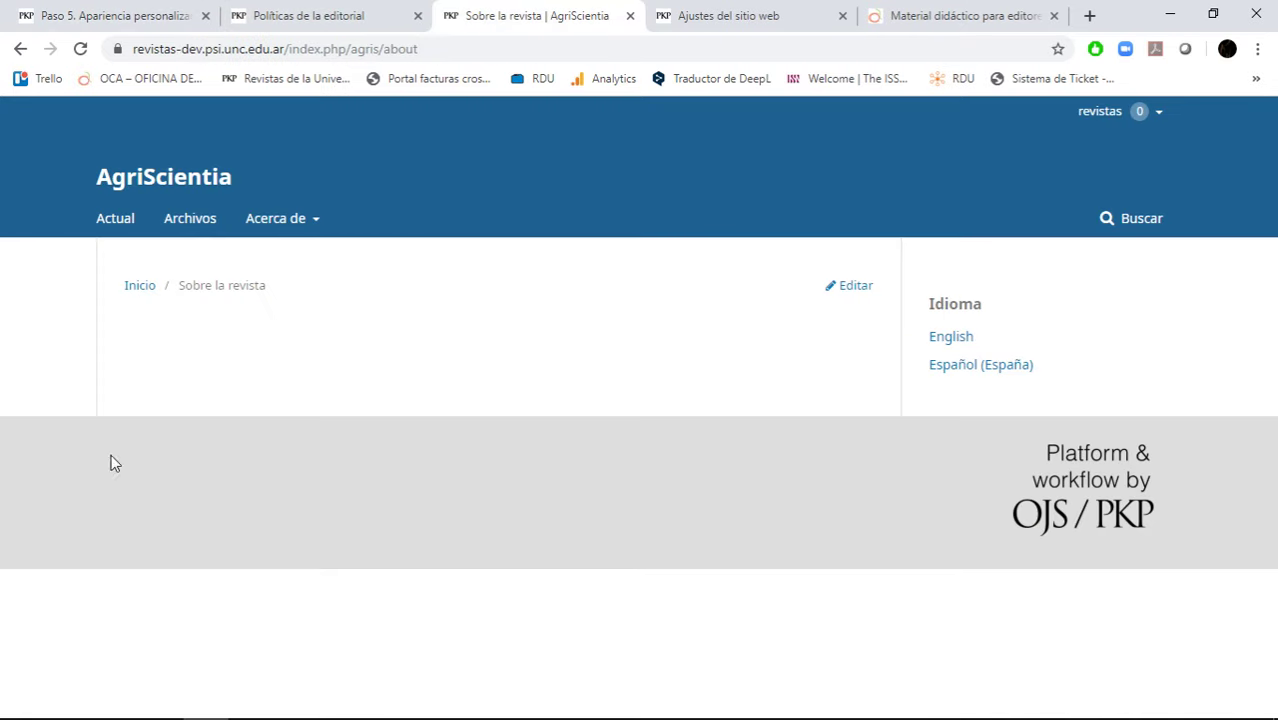
From AgriScientia's revistas-dev settings, open the Usuarios/as list and expand the first user's entry to view the available actions.
{"action": "left_click_drag", "start_coordinate": [728, 14], "coordinate": [540, 14]}
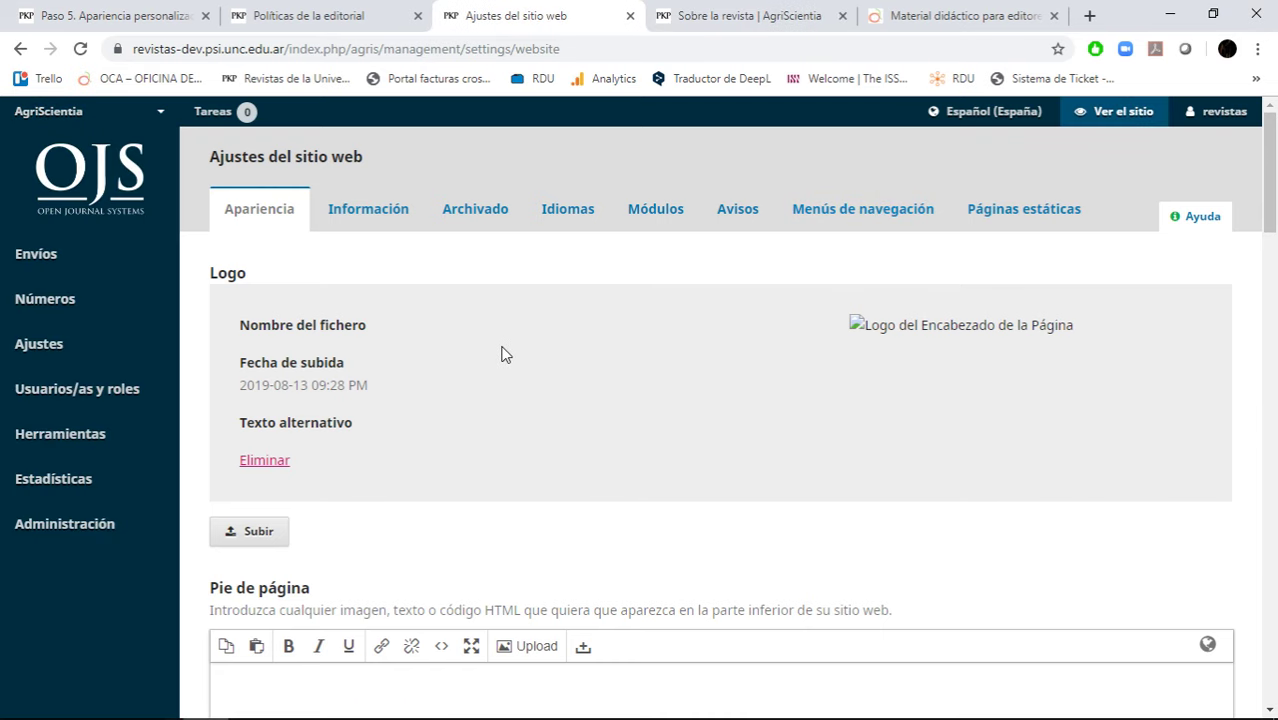
{"action": "mouse_move", "coordinate": [134, 397]}
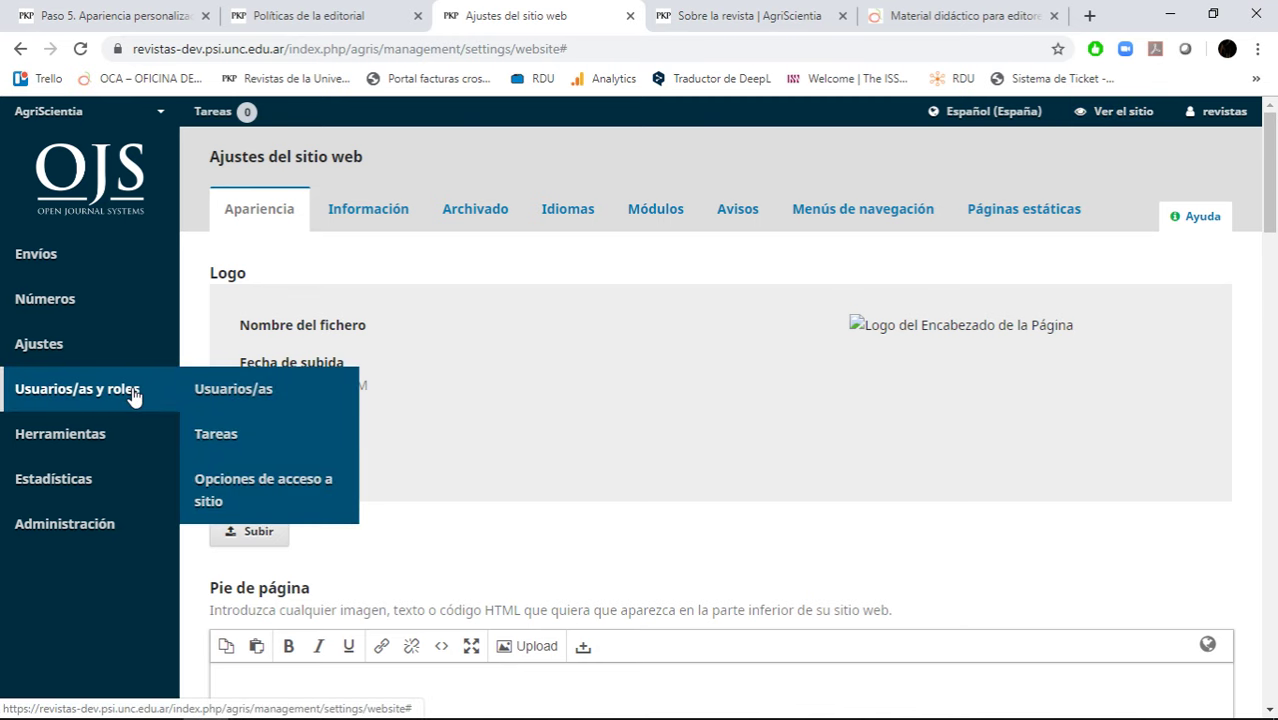
{"action": "left_click", "coordinate": [237, 396]}
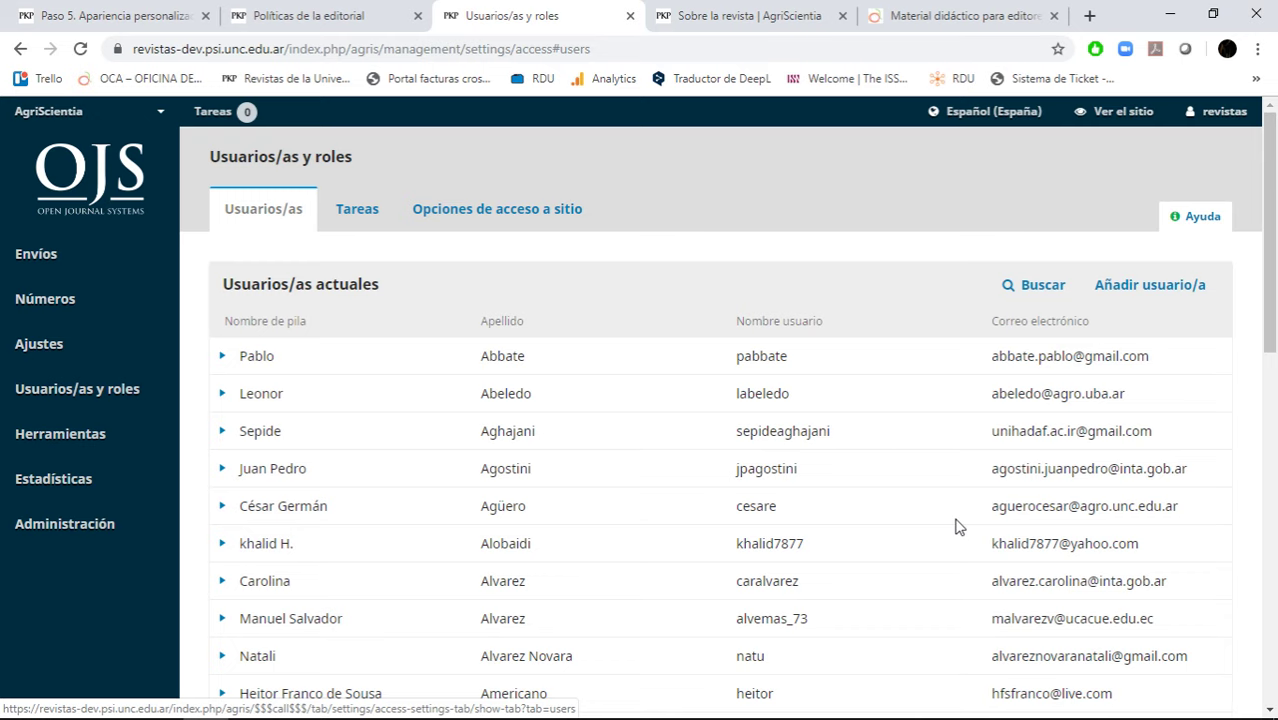
{"action": "left_click", "coordinate": [234, 360]}
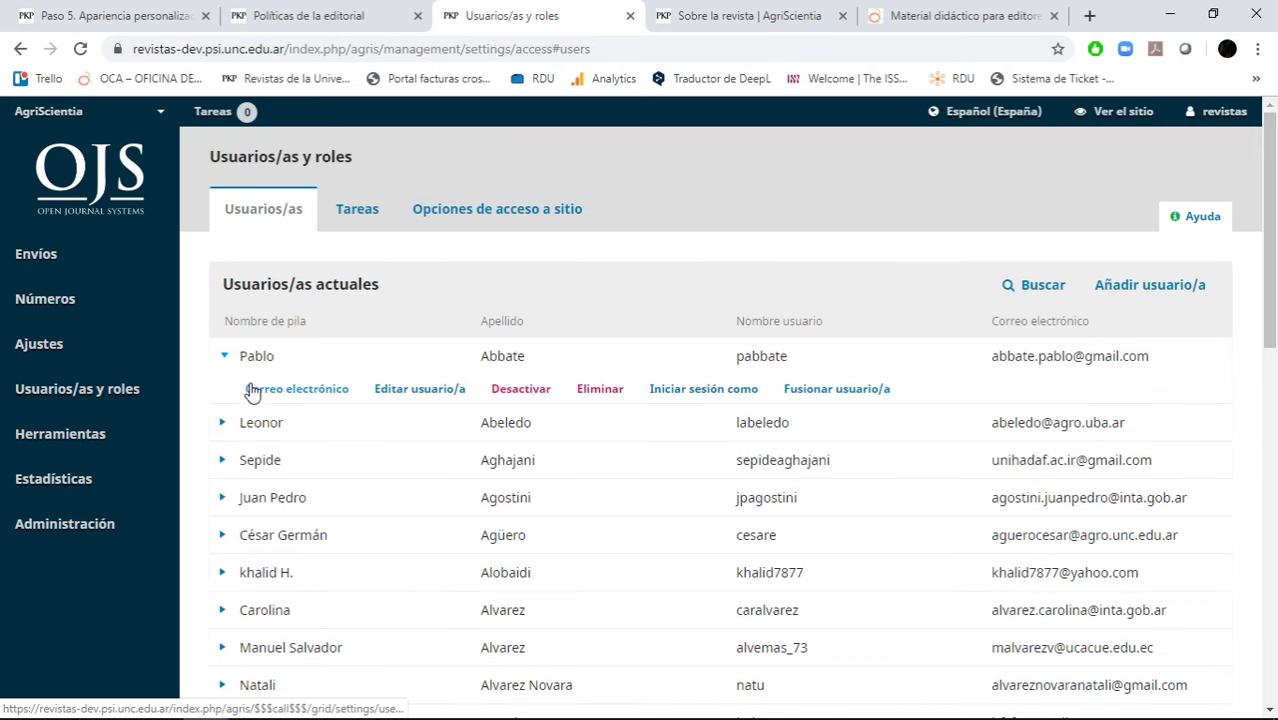
{"action": "scroll", "coordinate": [866, 437], "scroll_direction": "down", "scroll_amount": 1}
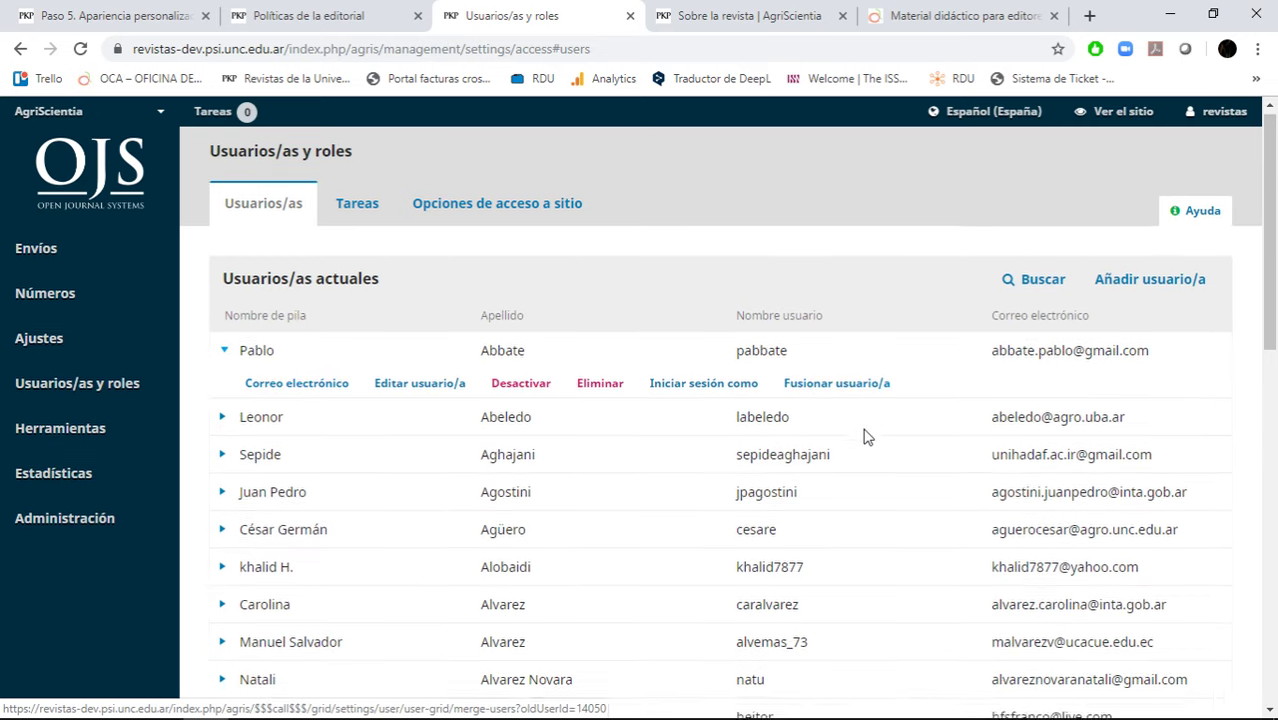
{"action": "scroll", "coordinate": [866, 437], "scroll_direction": "down", "scroll_amount": 2}
{"action": "scroll", "coordinate": [893, 437], "scroll_direction": "up", "scroll_amount": 2}
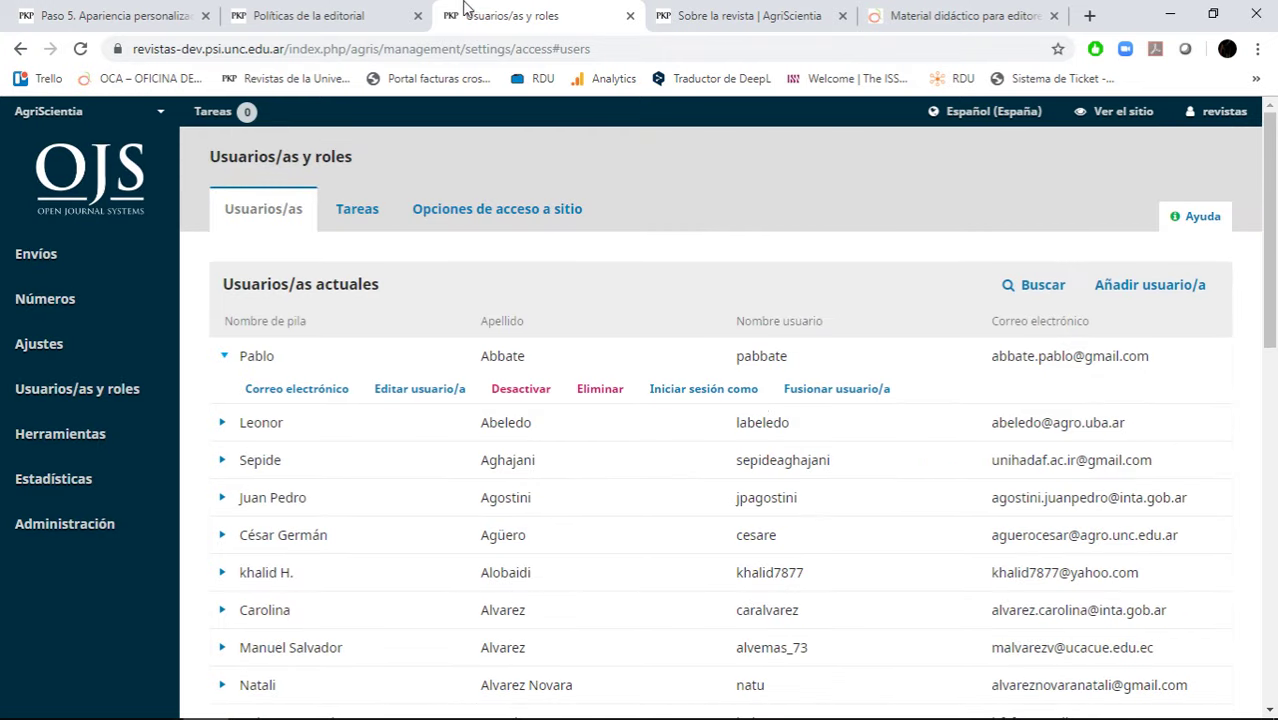
Open Fusionar usuarios/as from the current portal's Gestión de la revista, review it and return to the revistas-dev user list.
{"action": "left_click", "coordinate": [714, 8]}
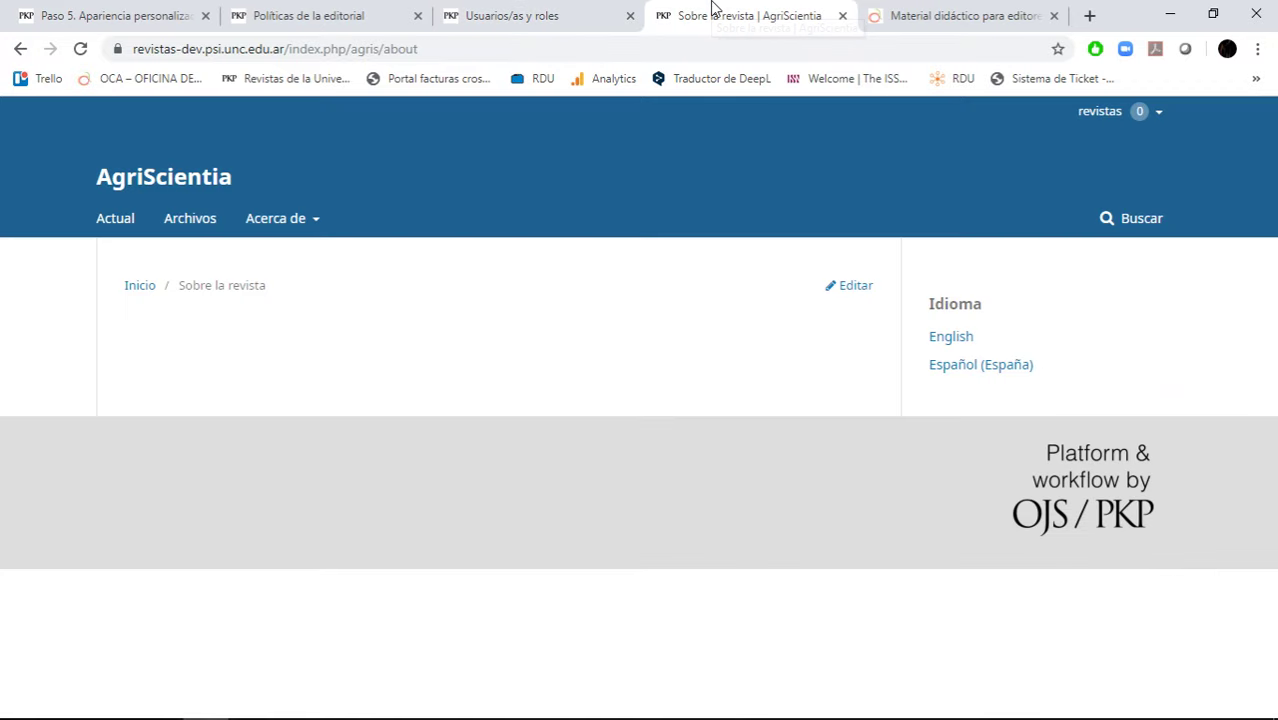
{"action": "left_click", "coordinate": [386, 8]}
{"action": "left_click", "coordinate": [190, 8]}
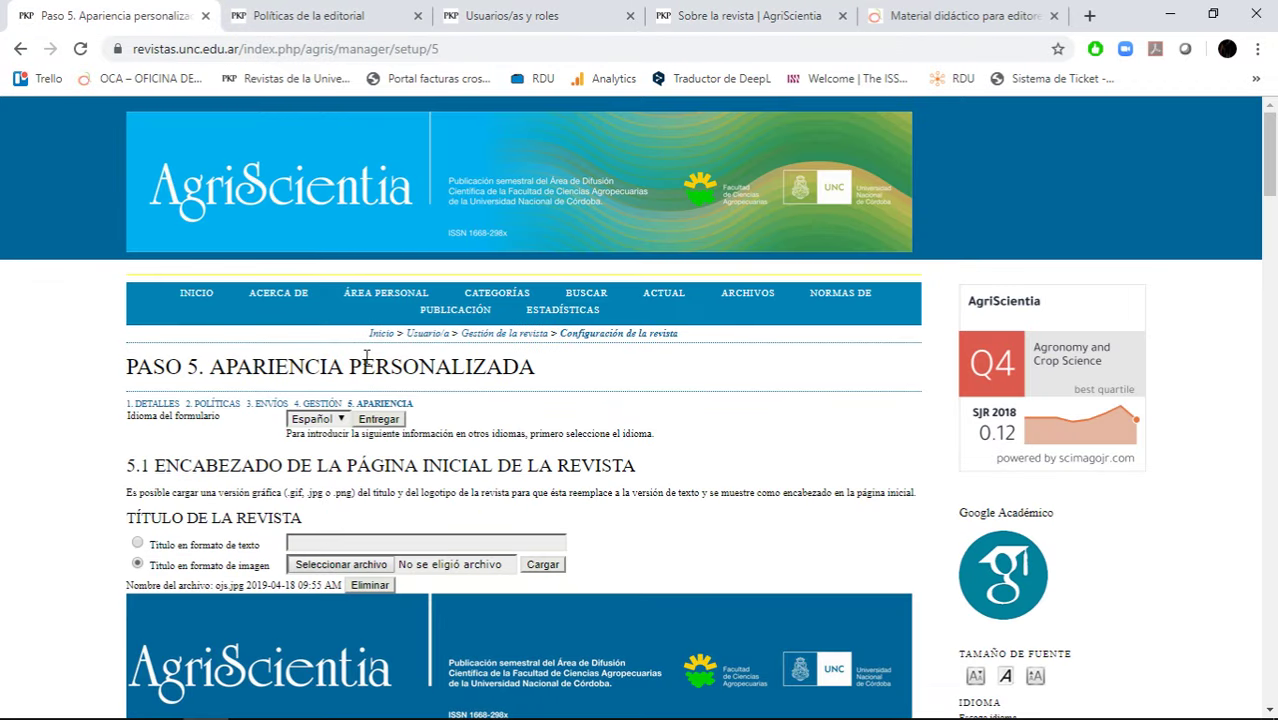
{"action": "left_click", "coordinate": [479, 343]}
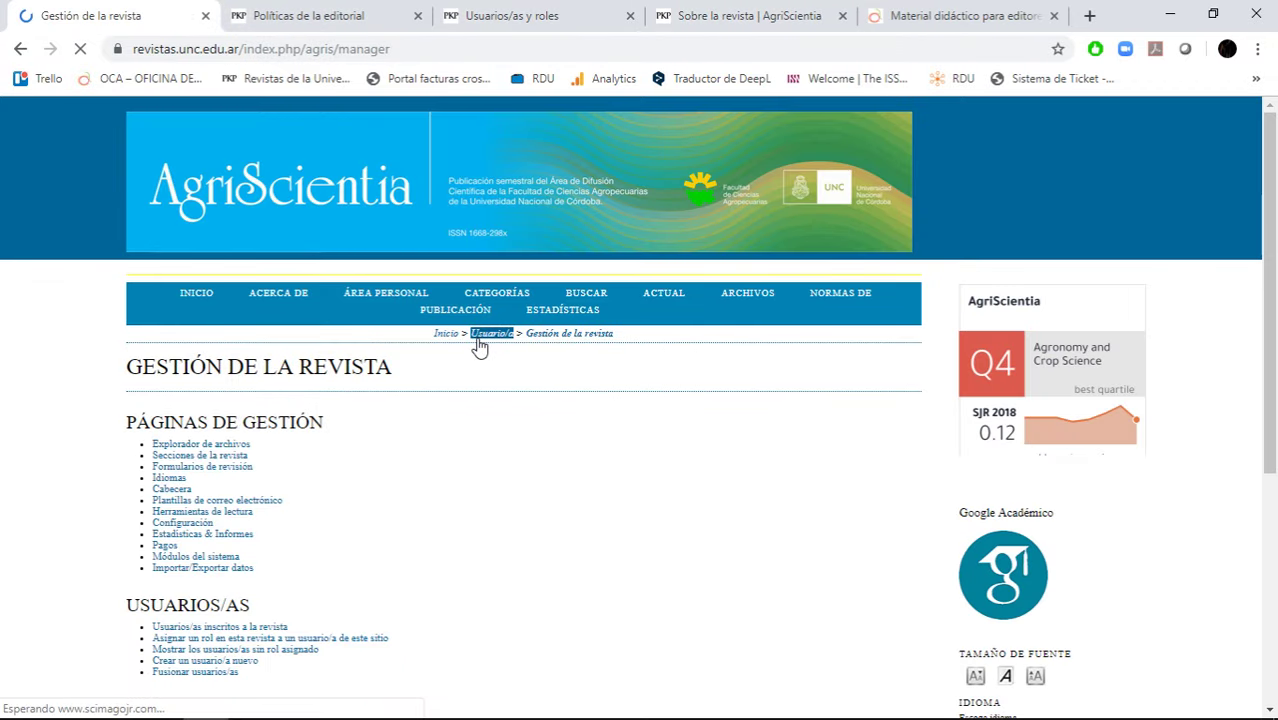
{"action": "scroll", "coordinate": [562, 472], "scroll_direction": "down", "scroll_amount": 1}
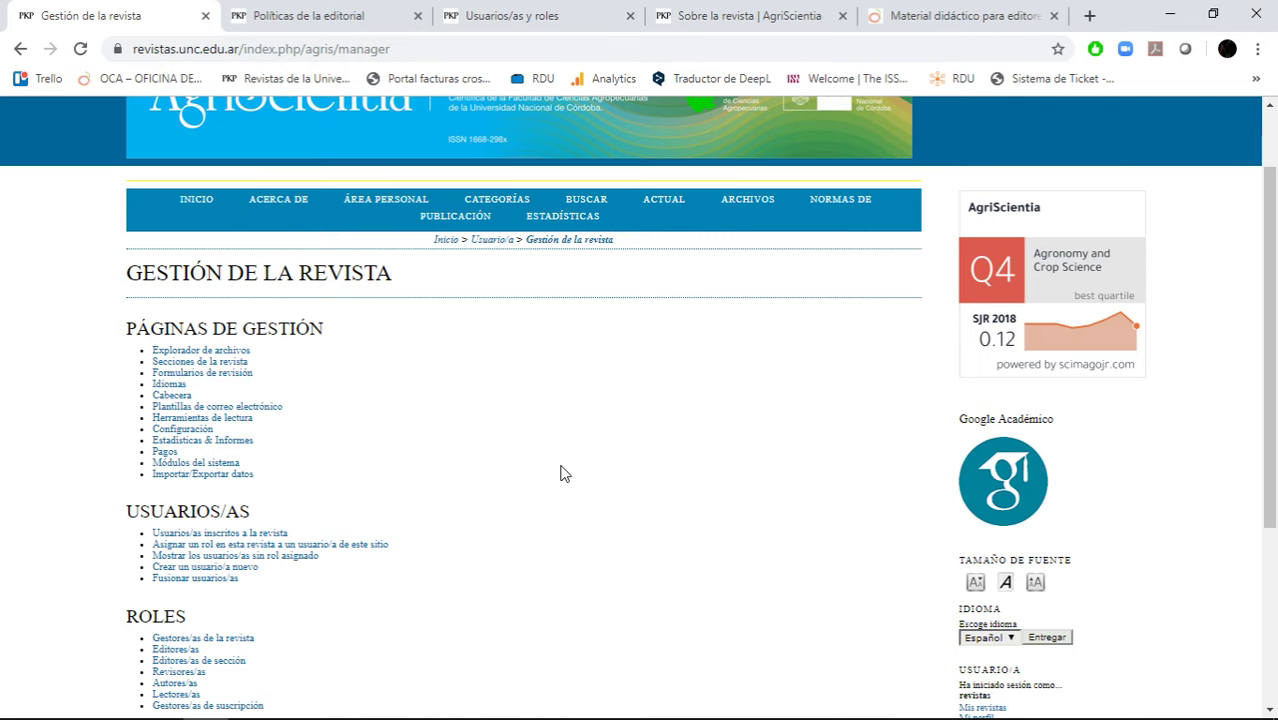
{"action": "left_click", "coordinate": [196, 579]}
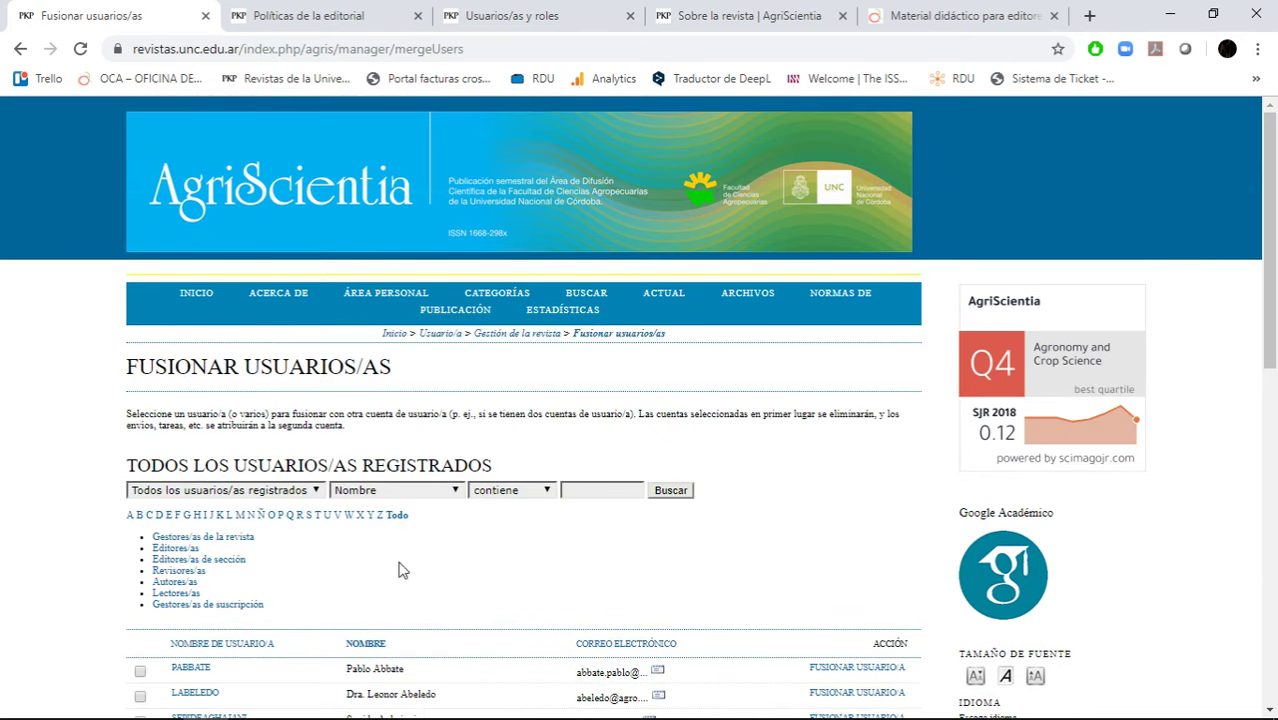
{"action": "scroll", "coordinate": [403, 568], "scroll_direction": "down", "scroll_amount": 3}
{"action": "left_click", "coordinate": [585, 12]}
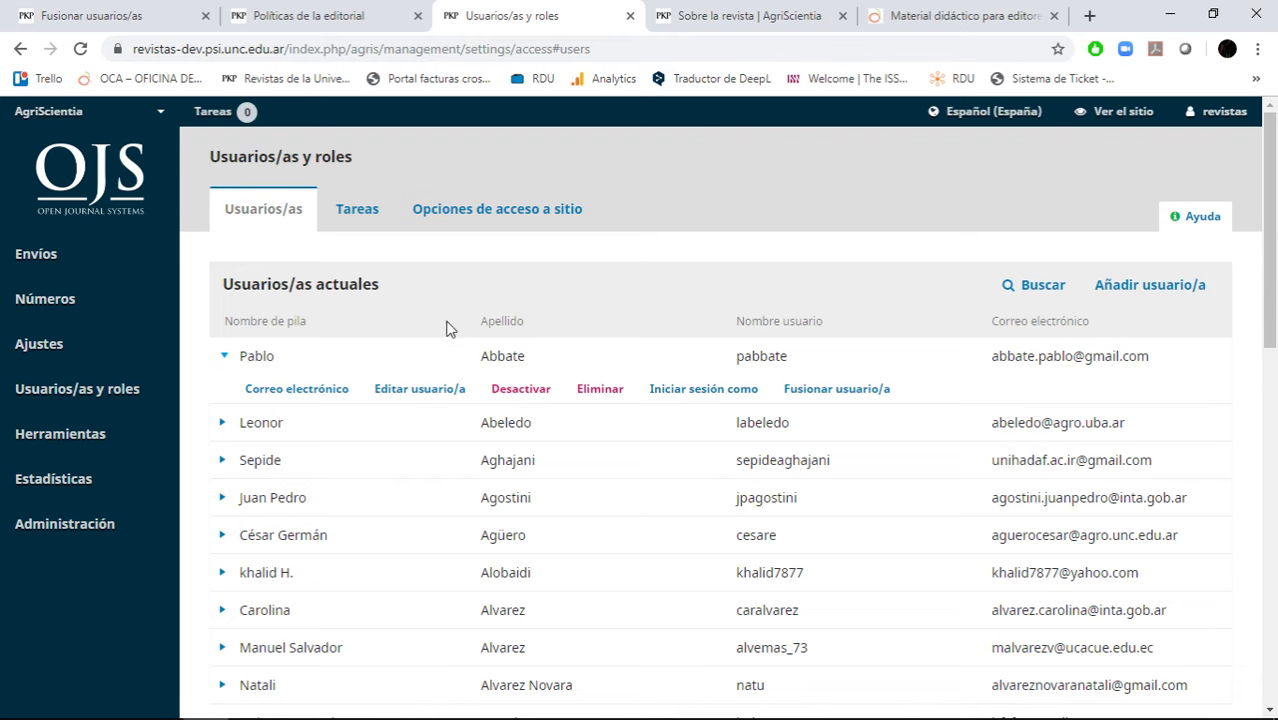
Open the first listed user's edit form and review the personal details, private notes and role options.
{"action": "left_click", "coordinate": [437, 390]}
{"action": "scroll", "coordinate": [648, 357], "scroll_direction": "down", "scroll_amount": 10}
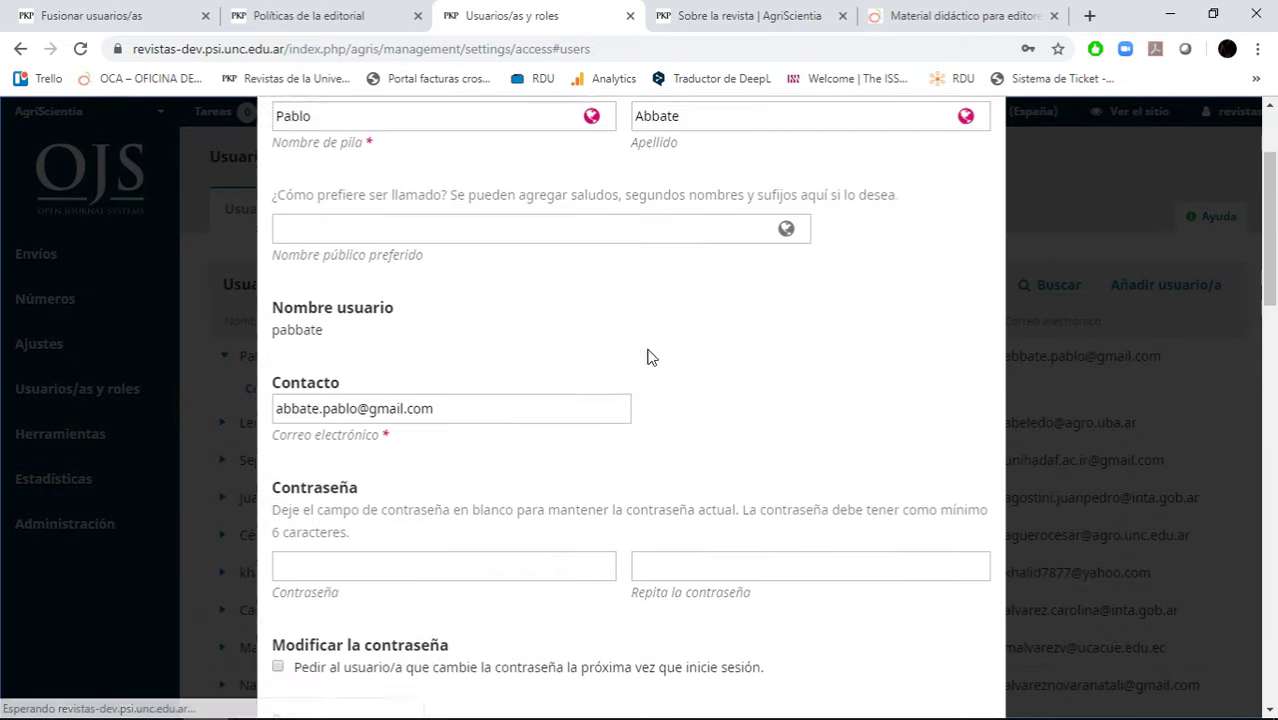
{"action": "scroll", "coordinate": [680, 390], "scroll_direction": "up", "scroll_amount": 2}
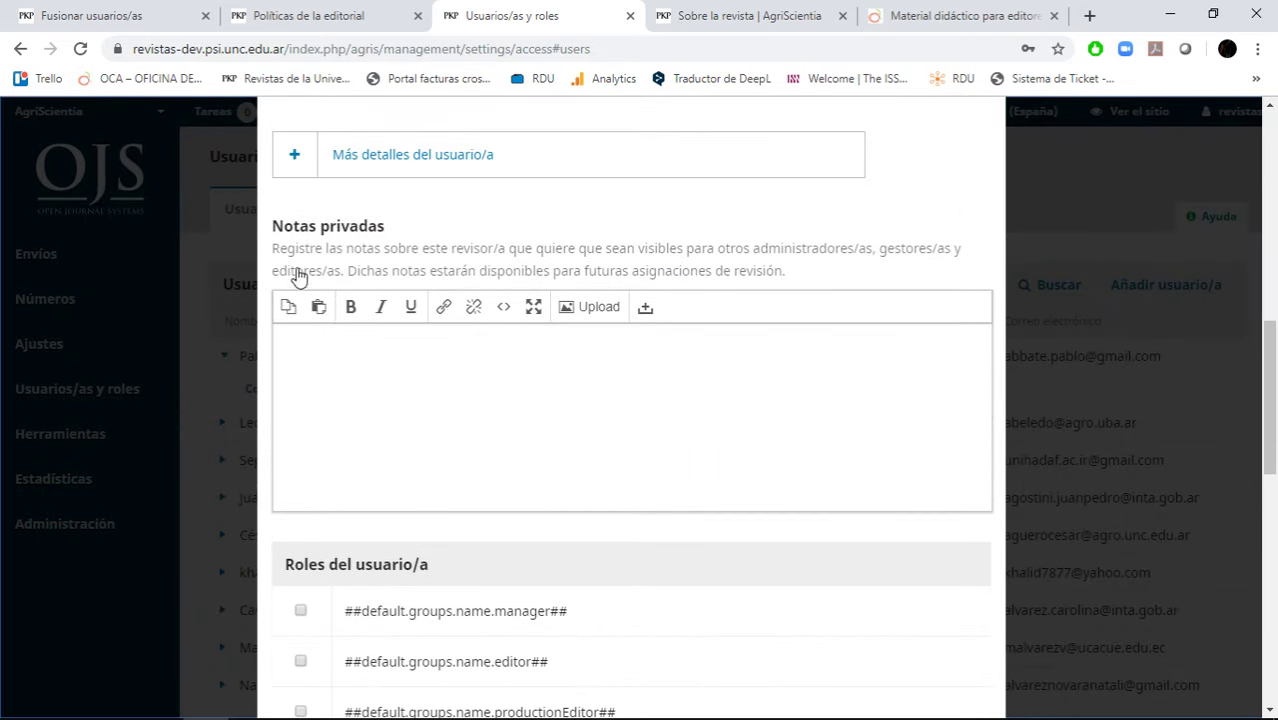
{"action": "scroll", "coordinate": [528, 280], "scroll_direction": "down", "scroll_amount": 7}
{"action": "scroll", "coordinate": [640, 305], "scroll_direction": "up", "scroll_amount": 5}
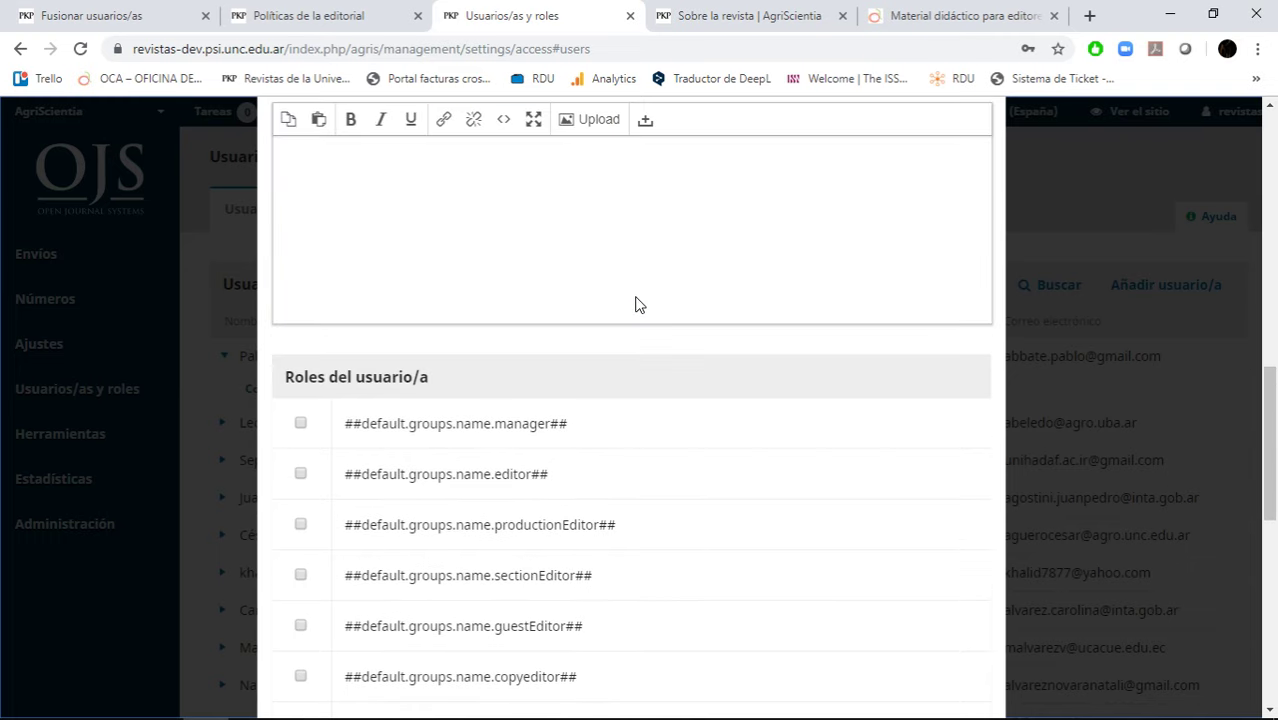
{"action": "scroll", "coordinate": [648, 368], "scroll_direction": "down", "scroll_amount": 7}
{"action": "scroll", "coordinate": [602, 403], "scroll_direction": "up", "scroll_amount": 5}
{"action": "scroll", "coordinate": [590, 455], "scroll_direction": "up", "scroll_amount": 3}
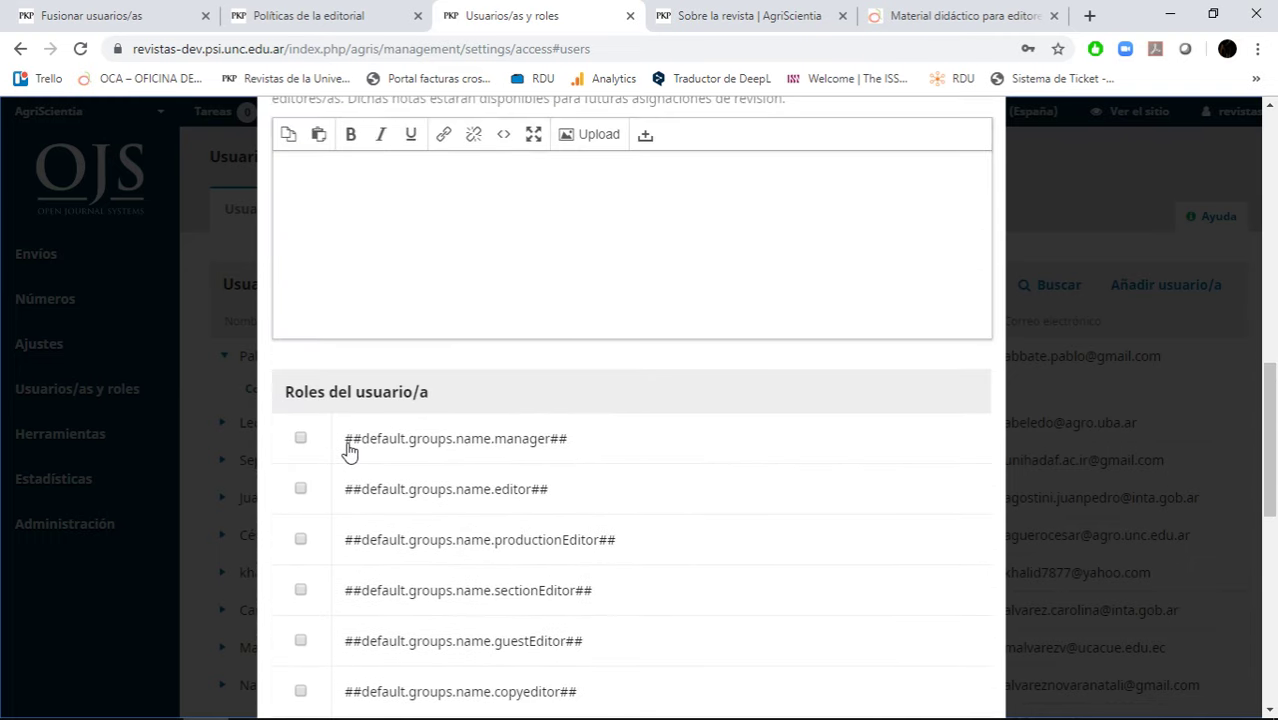
Examine the role names listed under Roles del usuario/a, including the manager role, and close the form without saving.
{"action": "left_click_drag", "start_coordinate": [346, 448], "coordinate": [566, 449]}
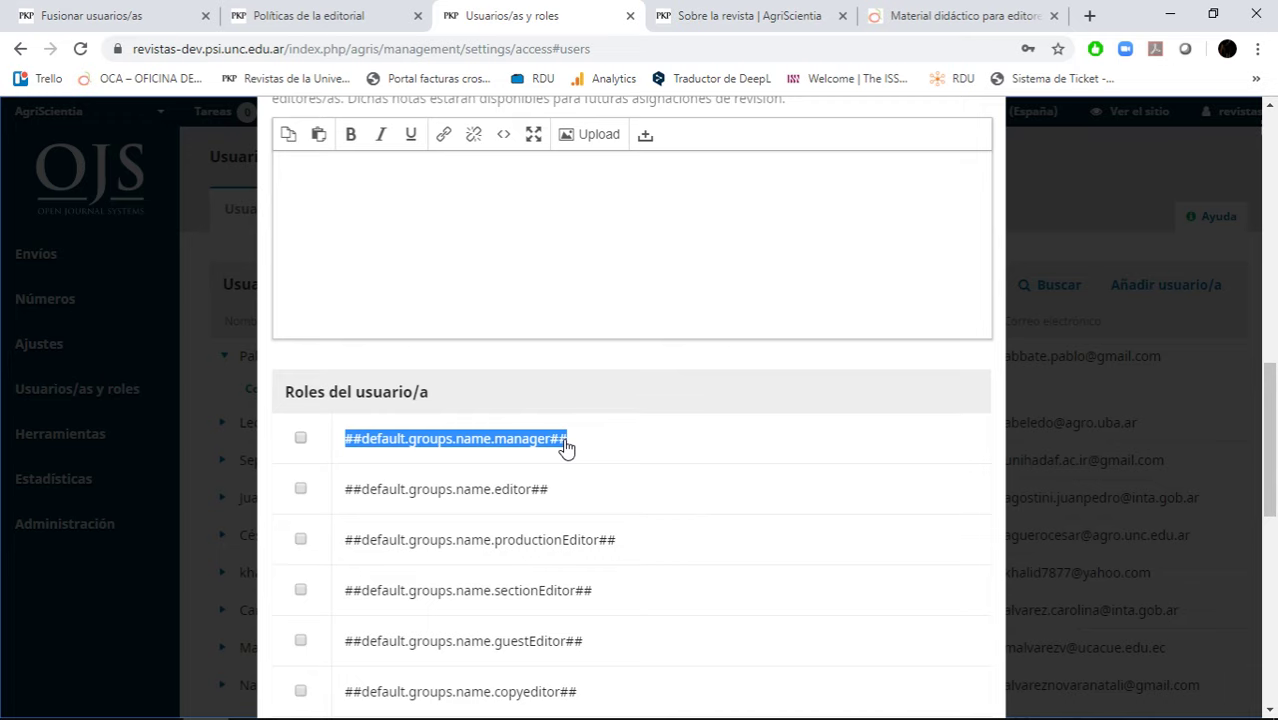
{"action": "scroll", "coordinate": [565, 448], "scroll_direction": "down", "scroll_amount": 8}
{"action": "scroll", "coordinate": [575, 560], "scroll_direction": "up", "scroll_amount": 1}
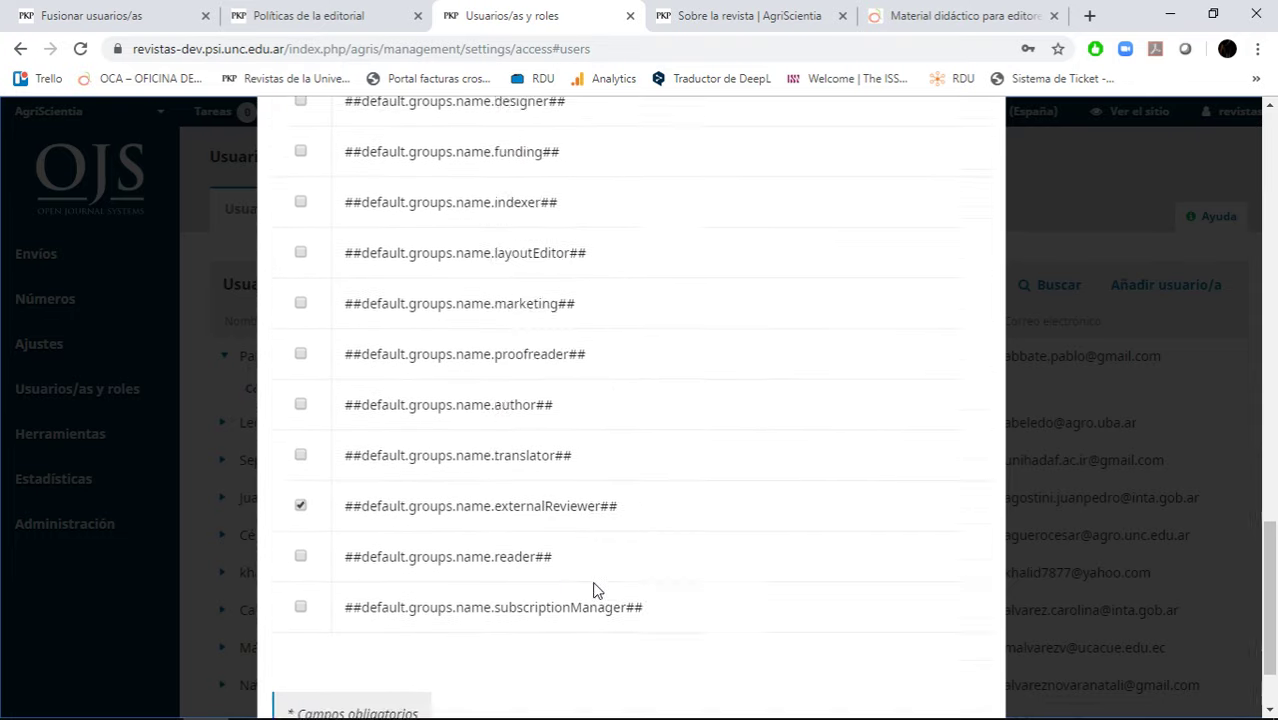
{"action": "scroll", "coordinate": [593, 590], "scroll_direction": "up", "scroll_amount": 15}
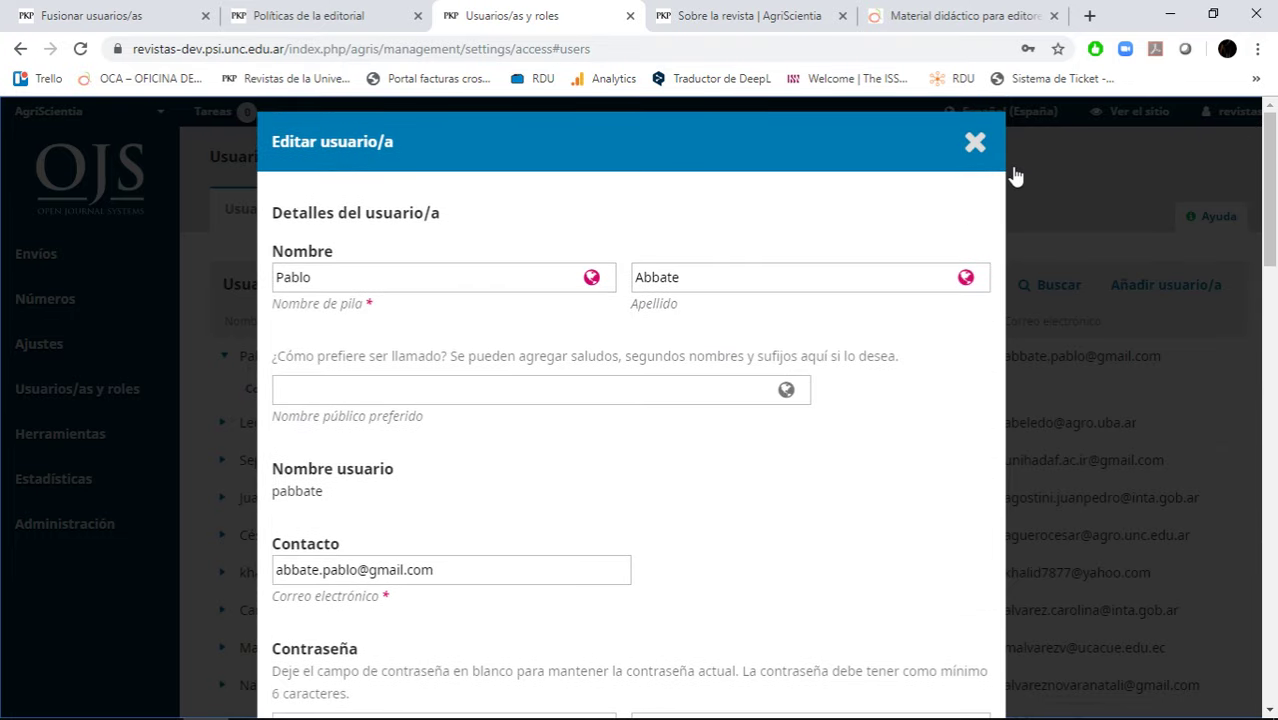
{"action": "left_click", "coordinate": [977, 141]}
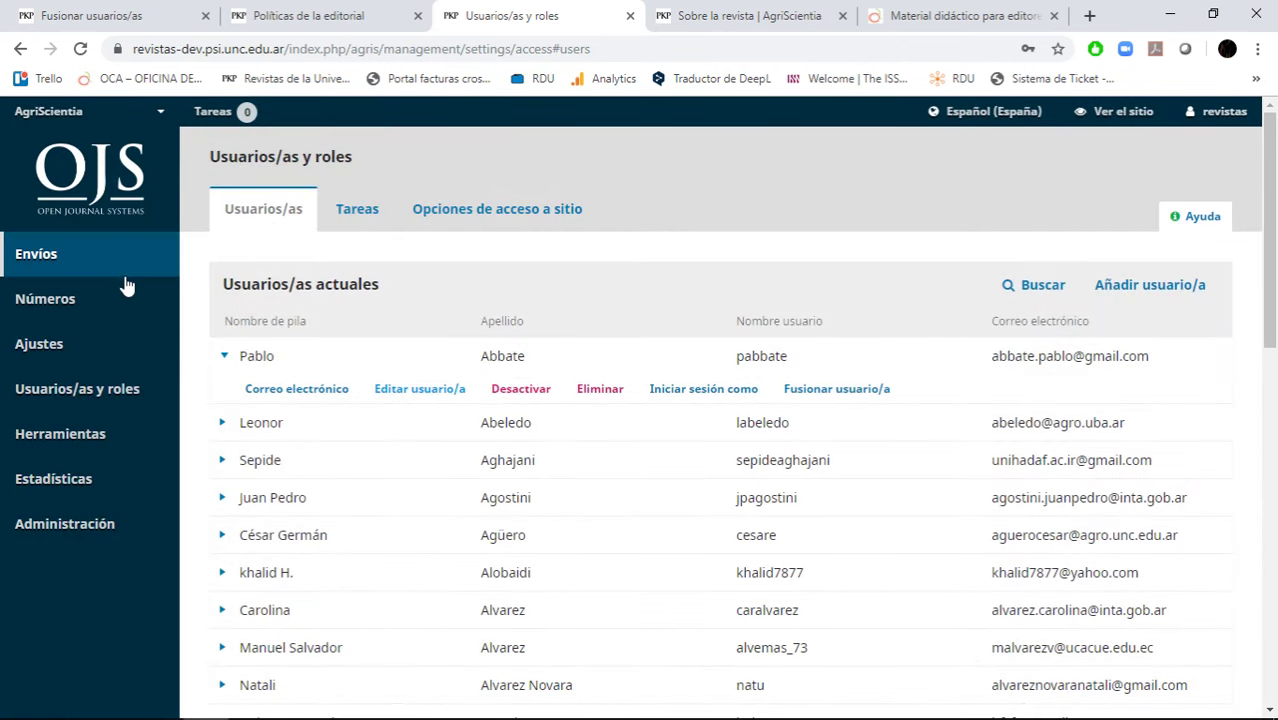
Open AgriScientia's Números anteriores and look through the whole list of past issues.
{"action": "mouse_move", "coordinate": [160, 433]}
{"action": "mouse_move", "coordinate": [112, 350]}
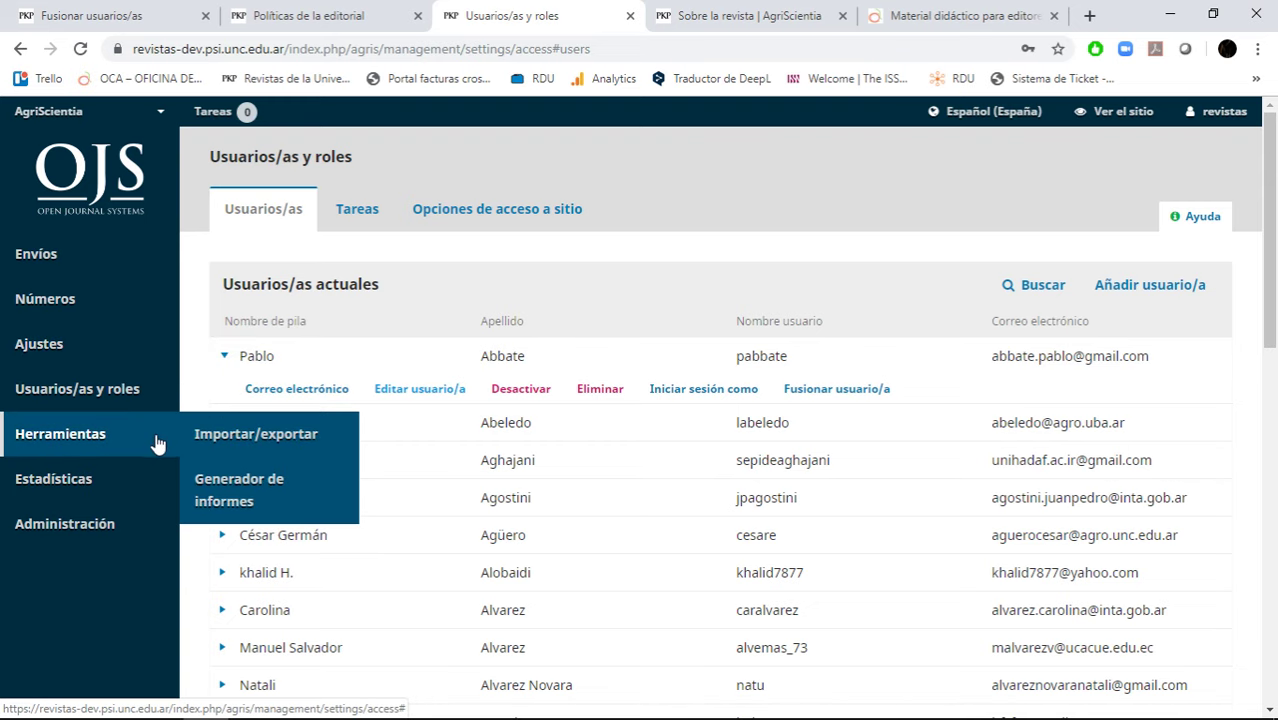
{"action": "mouse_move", "coordinate": [120, 492]}
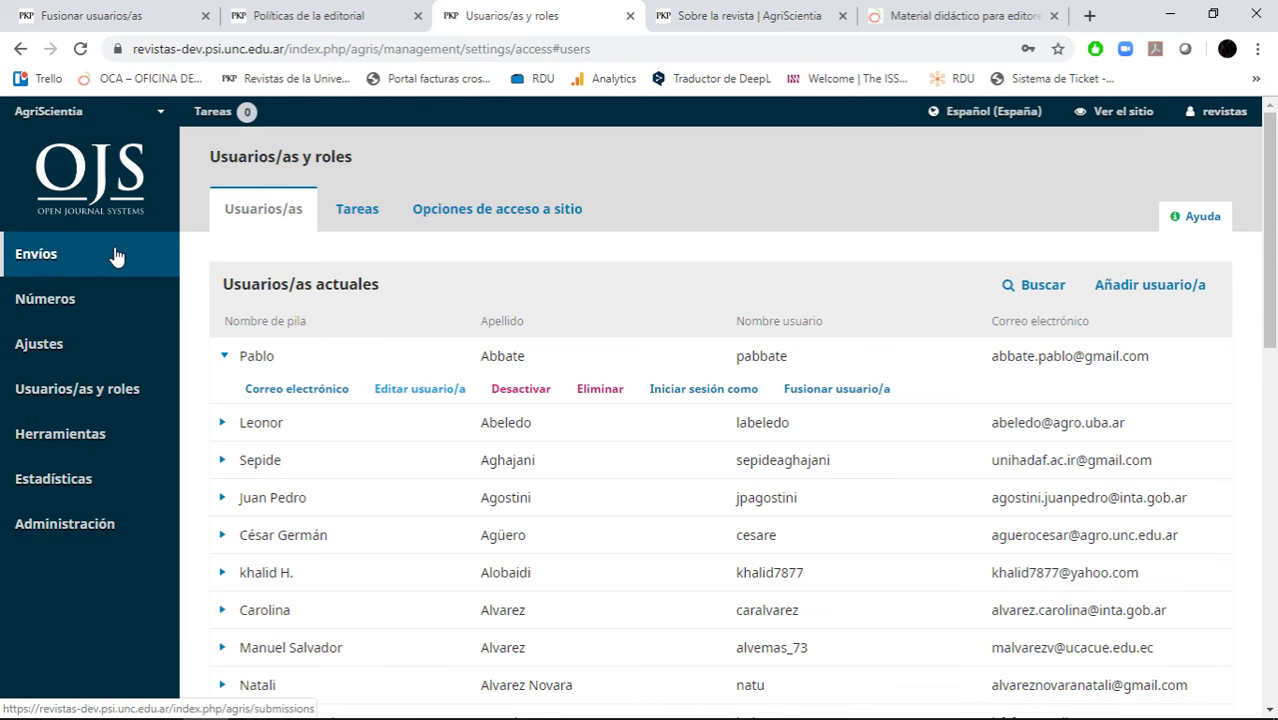
{"action": "mouse_move", "coordinate": [131, 294]}
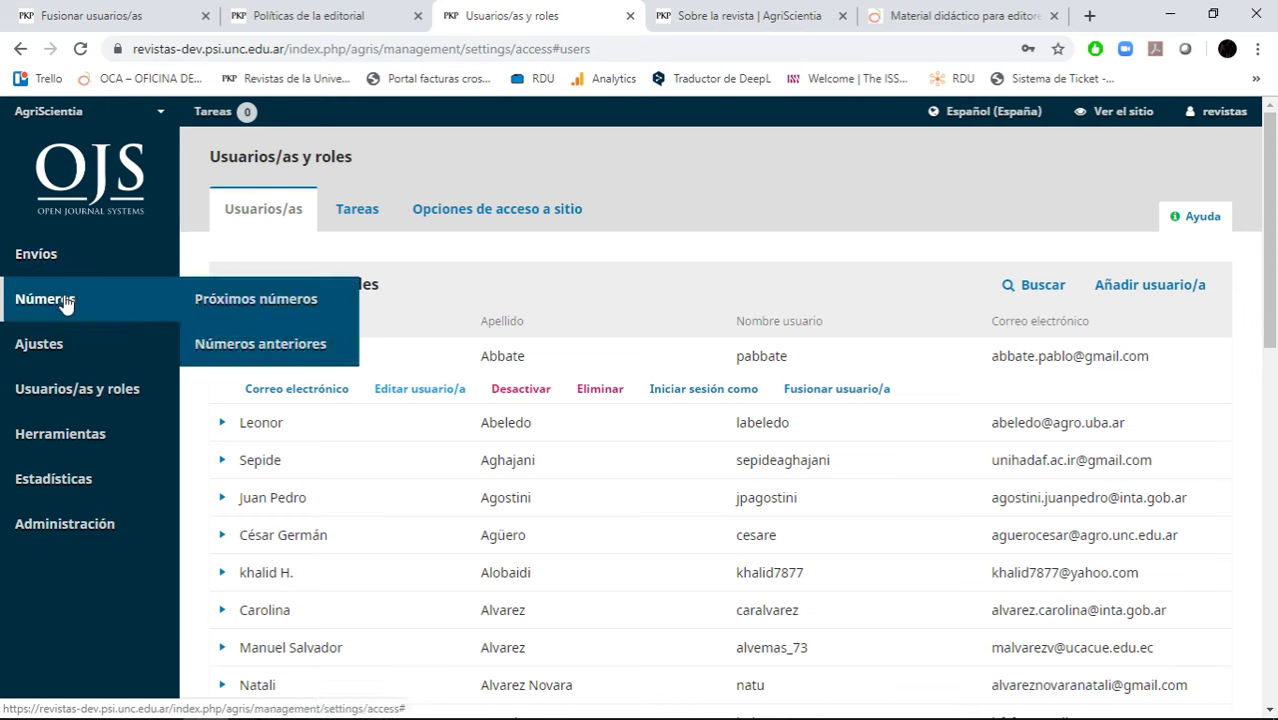
{"action": "left_click", "coordinate": [255, 342]}
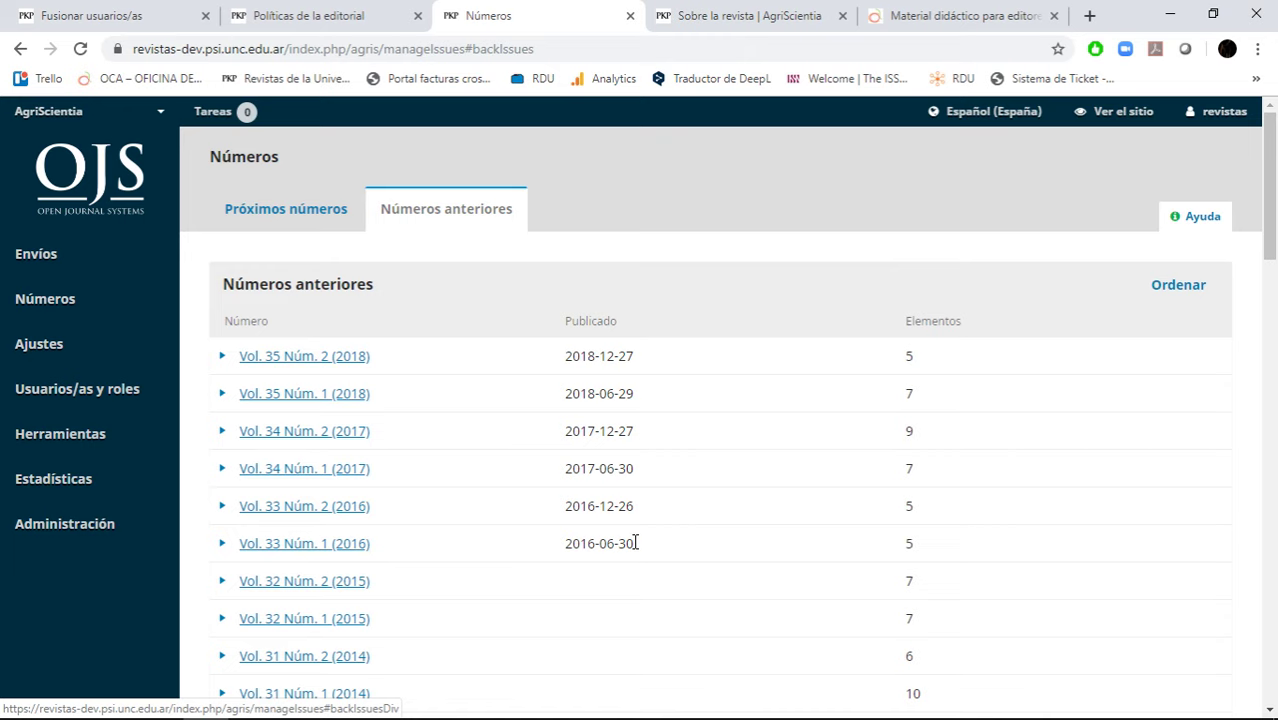
{"action": "scroll", "coordinate": [1160, 645], "scroll_direction": "down", "scroll_amount": 15}
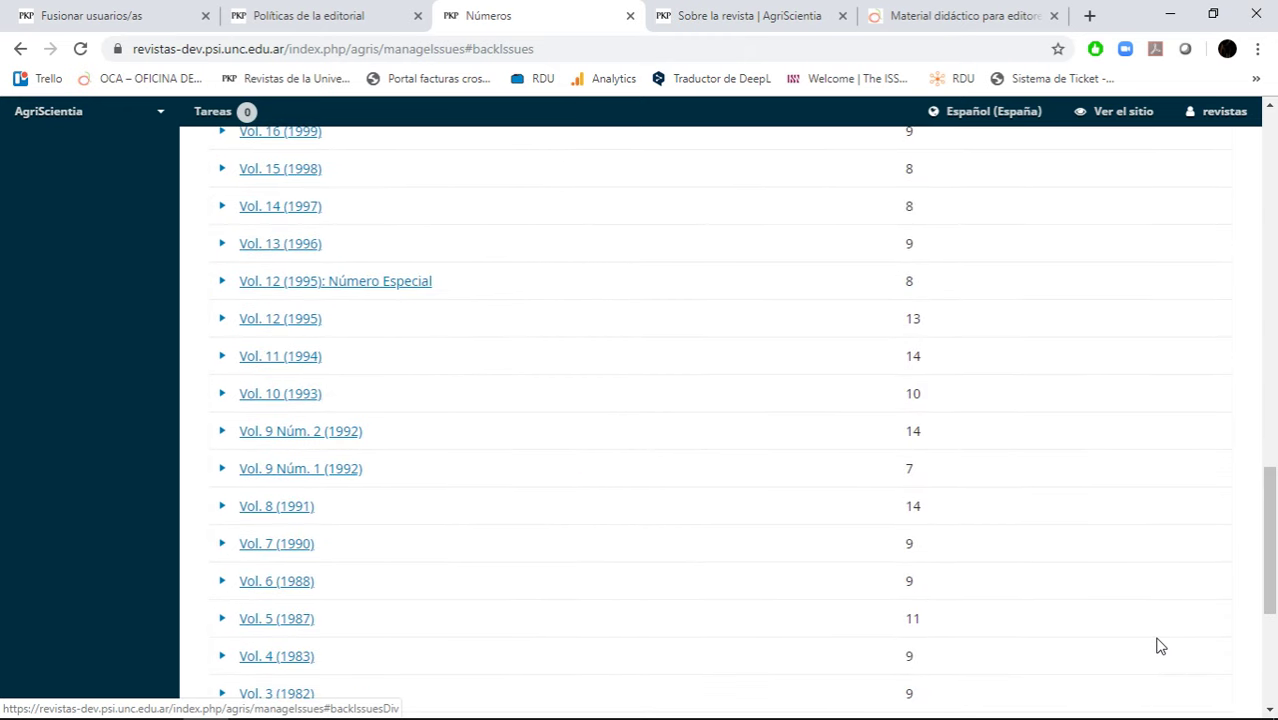
{"action": "scroll", "coordinate": [1160, 645], "scroll_direction": "up", "scroll_amount": 15}
Open the Flujo de trabajo settings and look over the article components in the Componentes section.
{"action": "mouse_move", "coordinate": [35, 328]}
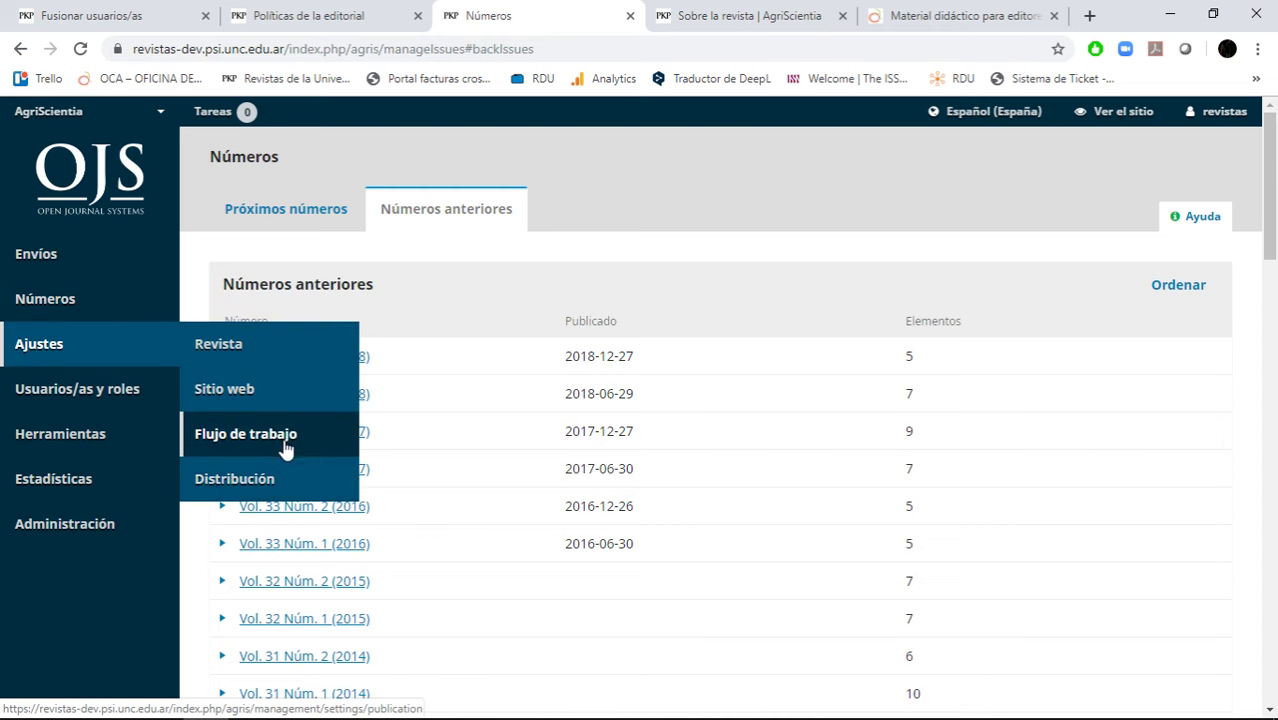
{"action": "left_click", "coordinate": [285, 445]}
{"action": "mouse_move", "coordinate": [78, 438]}
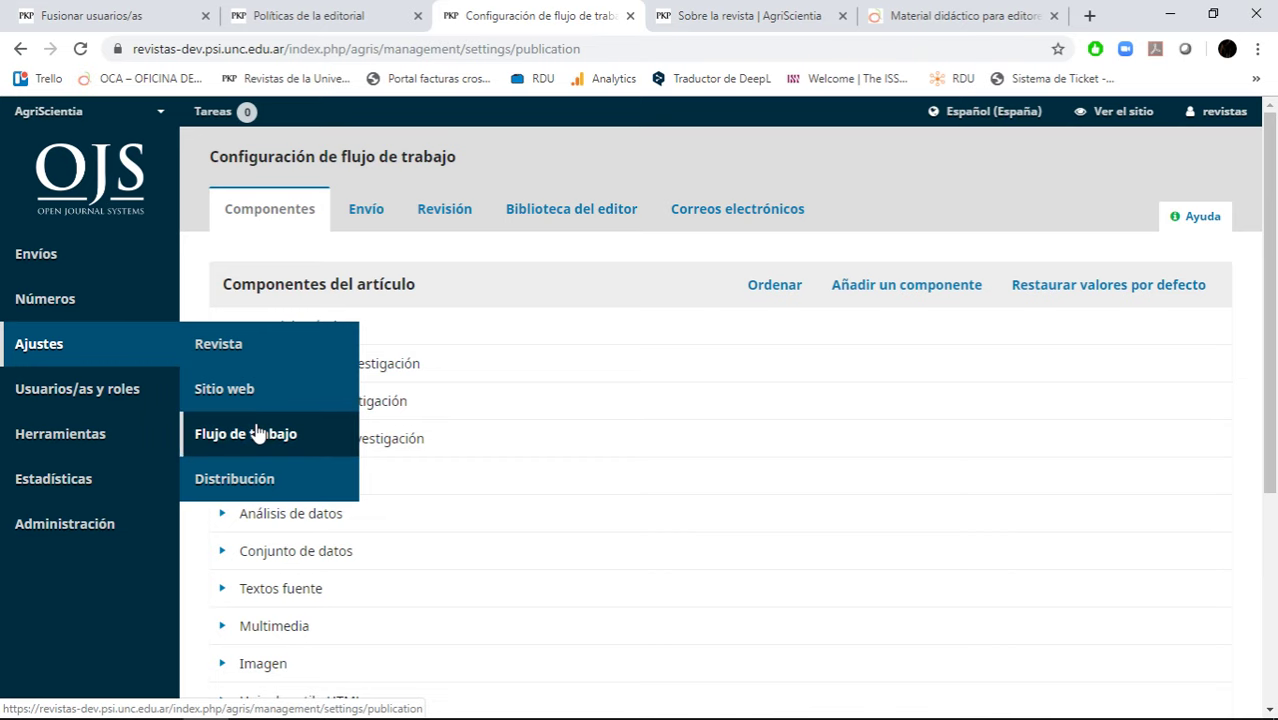
{"action": "left_click", "coordinate": [346, 444]}
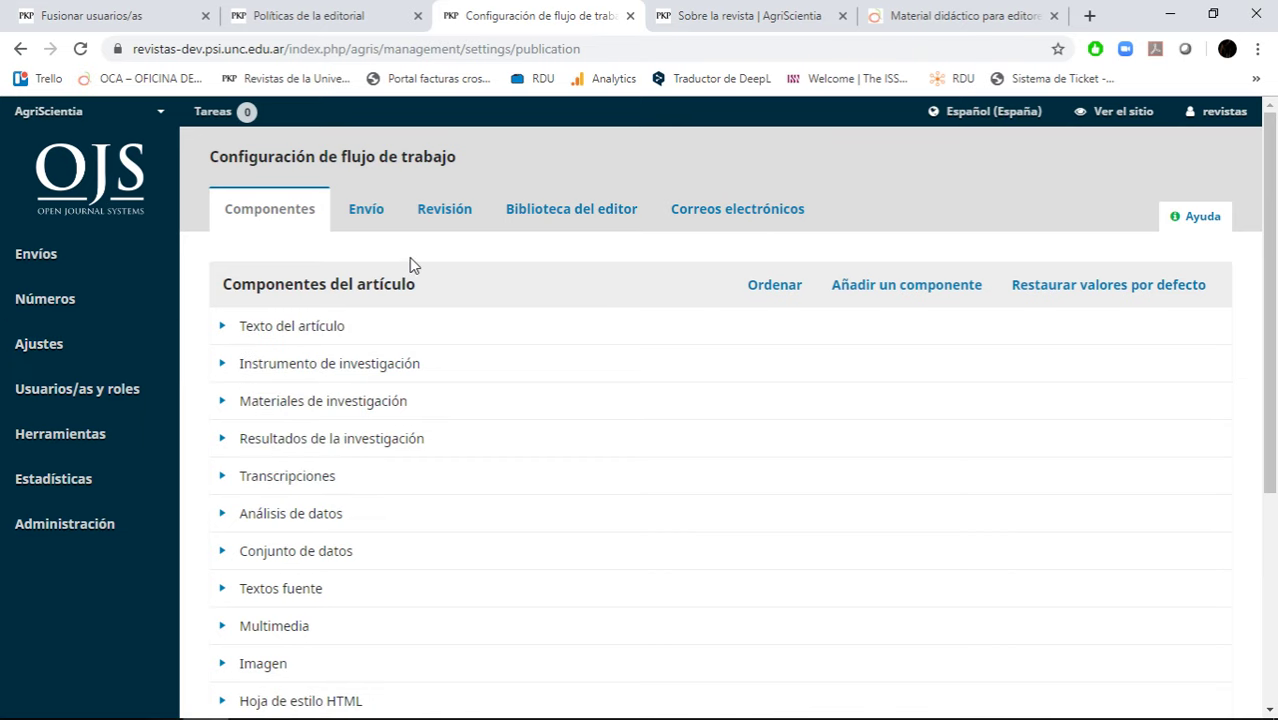
{"action": "scroll", "coordinate": [420, 300], "scroll_direction": "down", "scroll_amount": 3}
{"action": "scroll", "coordinate": [431, 337], "scroll_direction": "up", "scroll_amount": 3}
{"action": "mouse_move", "coordinate": [80, 449]}
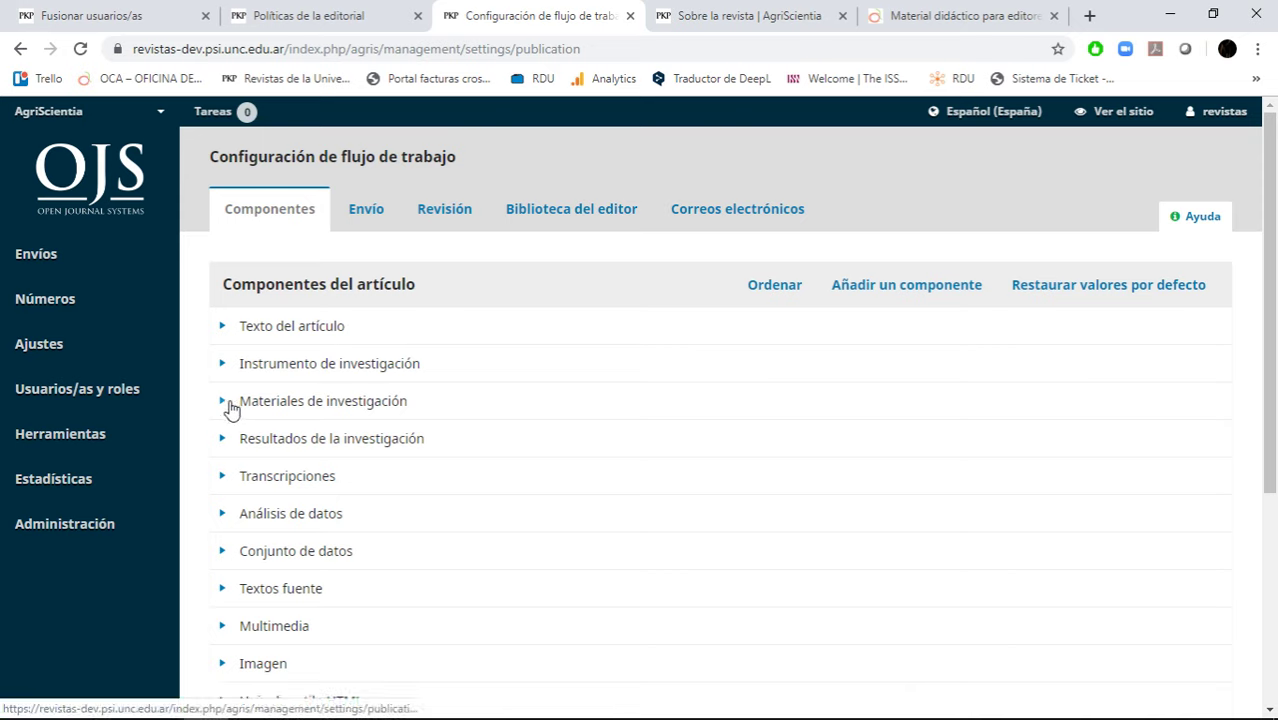
{"action": "scroll", "coordinate": [230, 500], "scroll_direction": "down", "scroll_amount": 2}
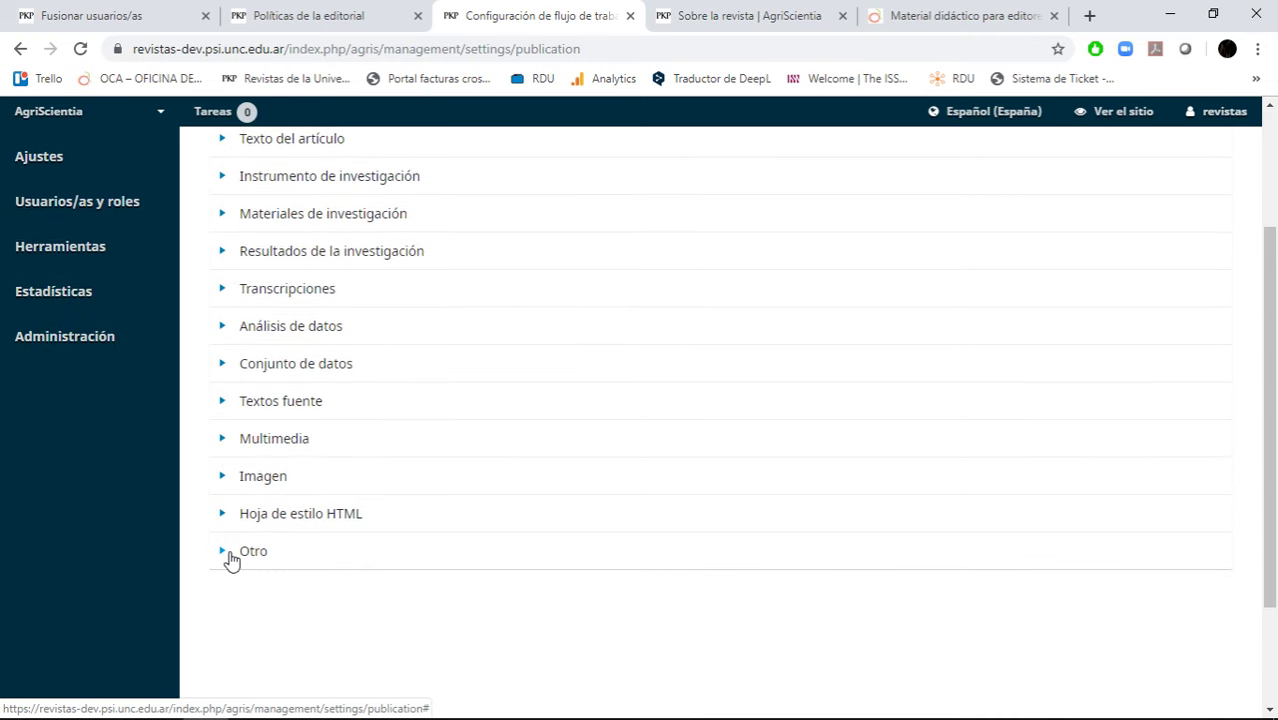
{"action": "scroll", "coordinate": [231, 560], "scroll_direction": "up", "scroll_amount": 2}
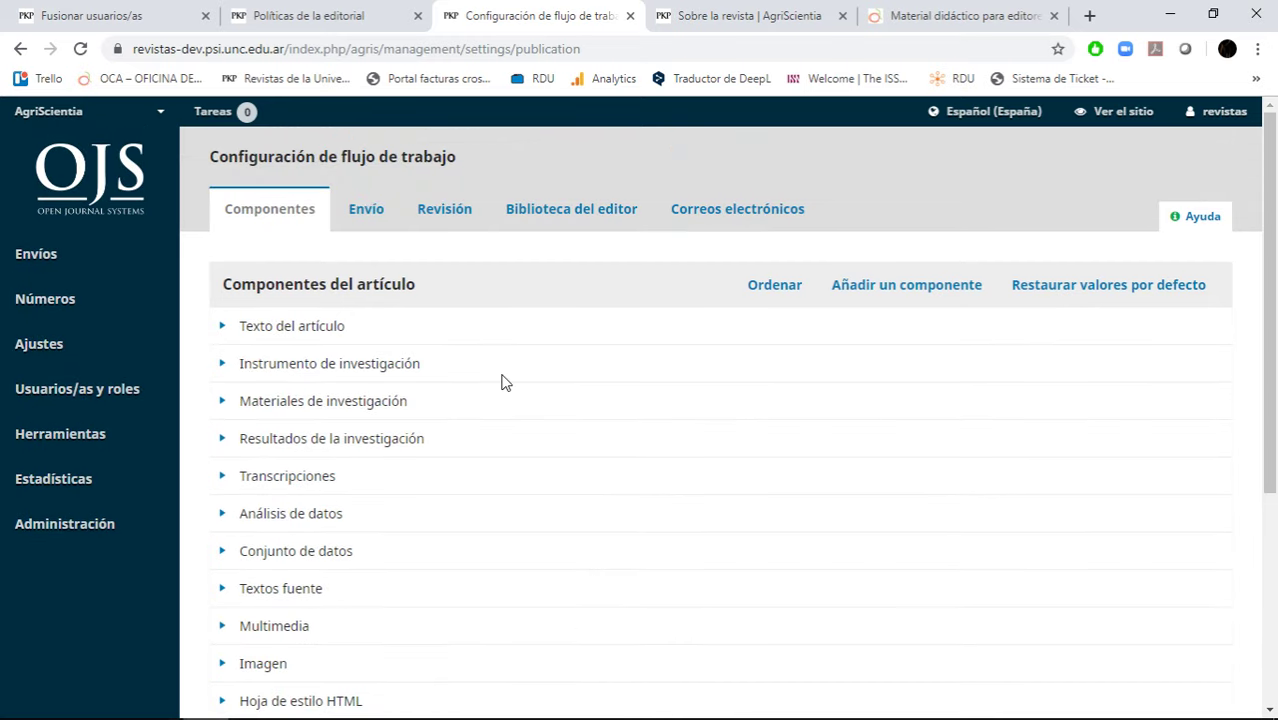
View the Revisión and Correos electrónicos sections of the workflow settings, looking through the signature and email templates.
{"action": "left_click", "coordinate": [440, 212]}
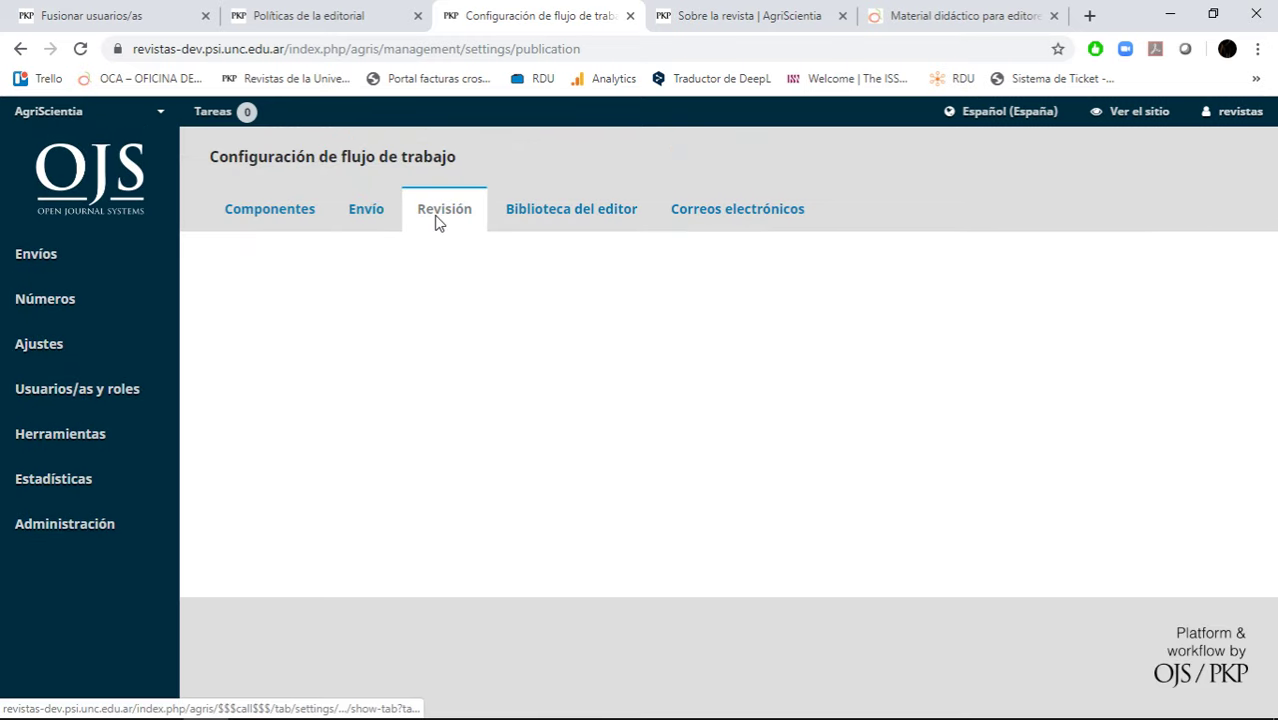
{"action": "left_click", "coordinate": [716, 208]}
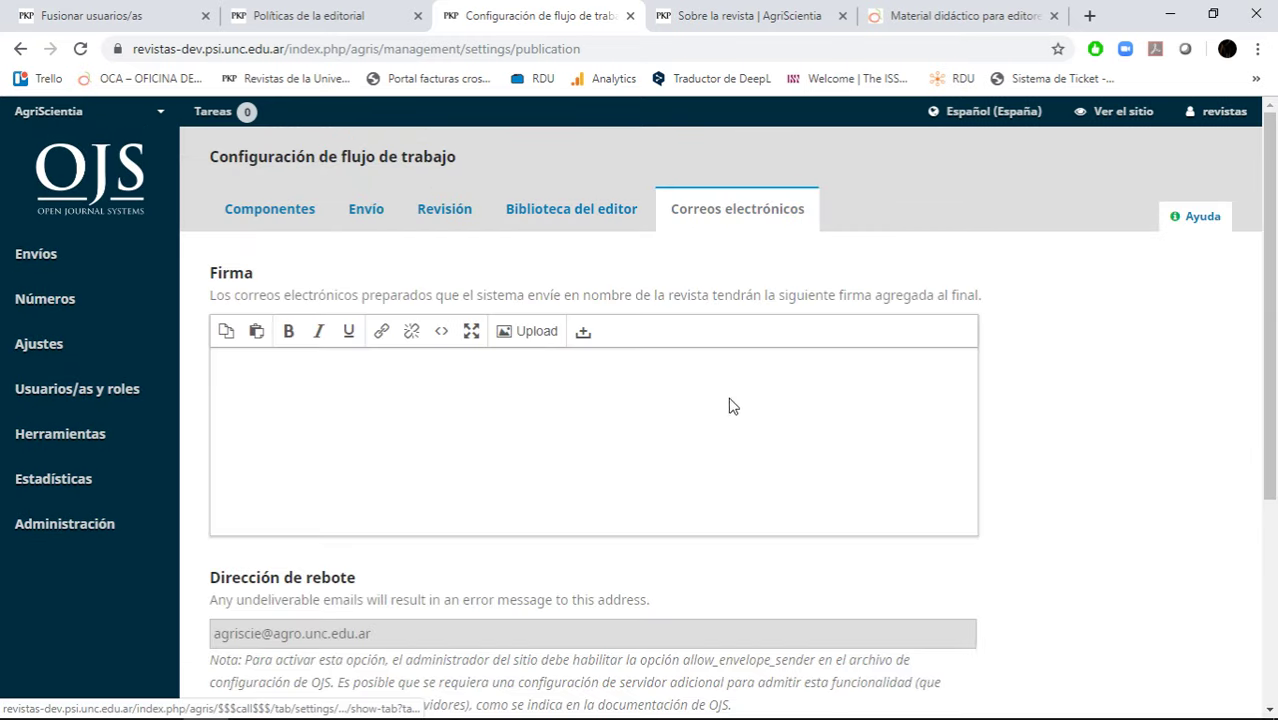
{"action": "scroll", "coordinate": [760, 490], "scroll_direction": "down", "scroll_amount": 3}
{"action": "scroll", "coordinate": [802, 470], "scroll_direction": "down", "scroll_amount": 15}
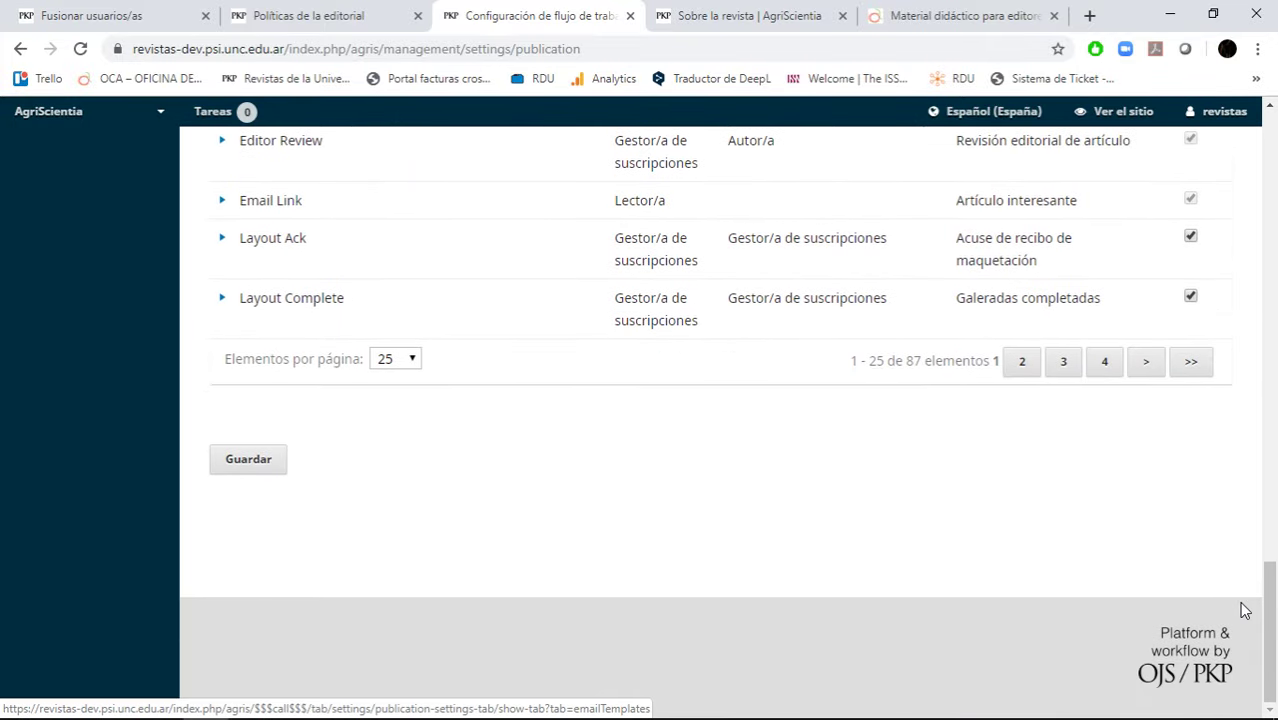
{"action": "left_click_drag", "start_coordinate": [1272, 575], "coordinate": [1270, 150]}
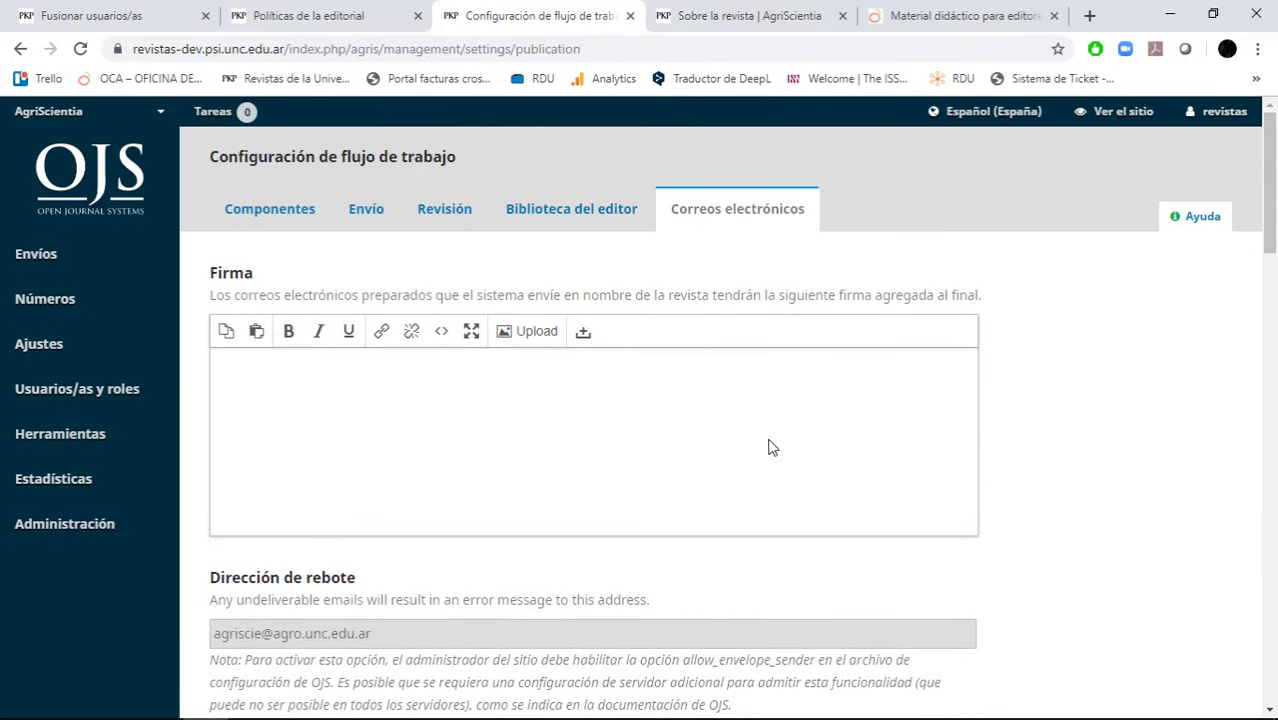
{"action": "mouse_move", "coordinate": [129, 360]}
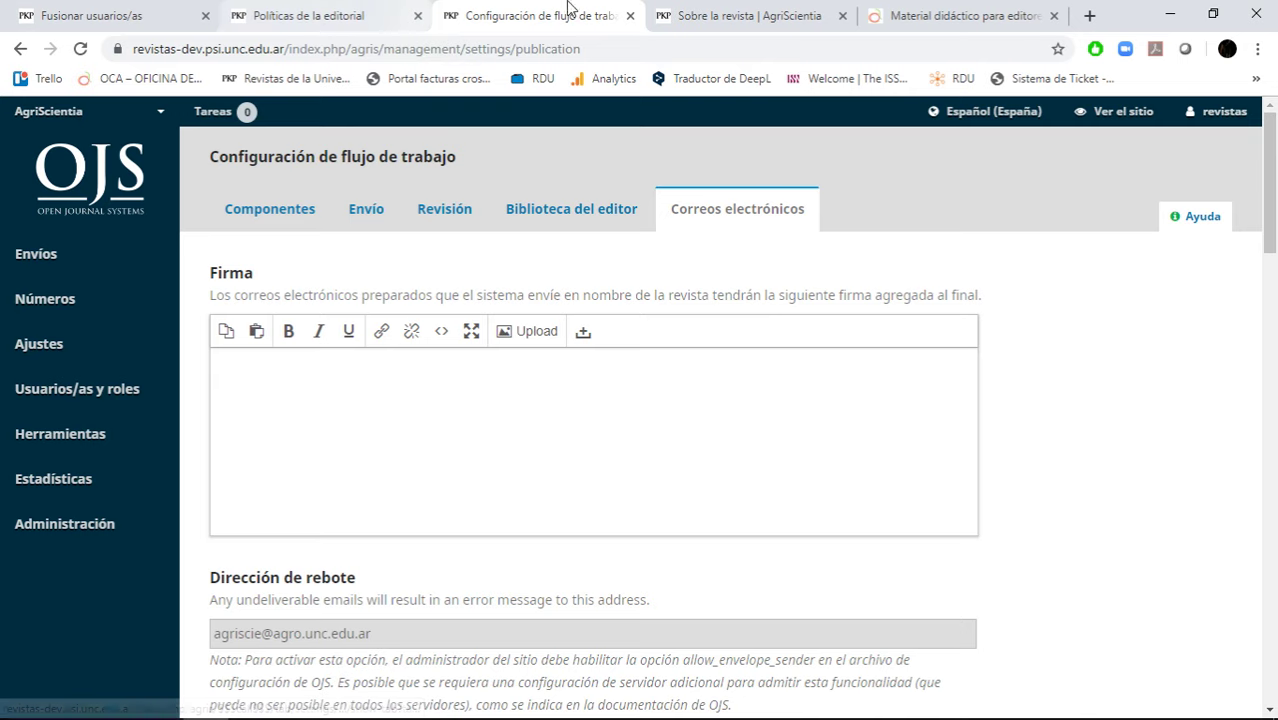
Log out of AgriScientia's revistas-dev administration and go to the journal's public home page.
{"action": "left_click", "coordinate": [757, 14]}
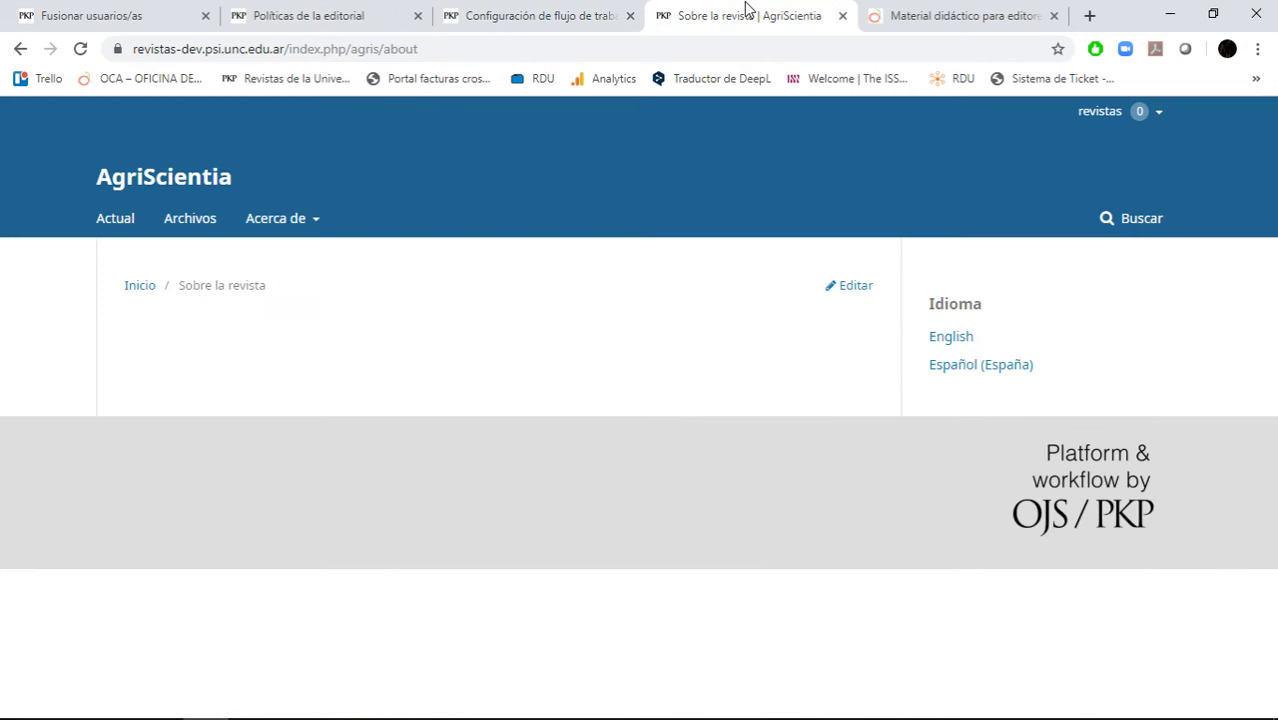
{"action": "left_click", "coordinate": [540, 15]}
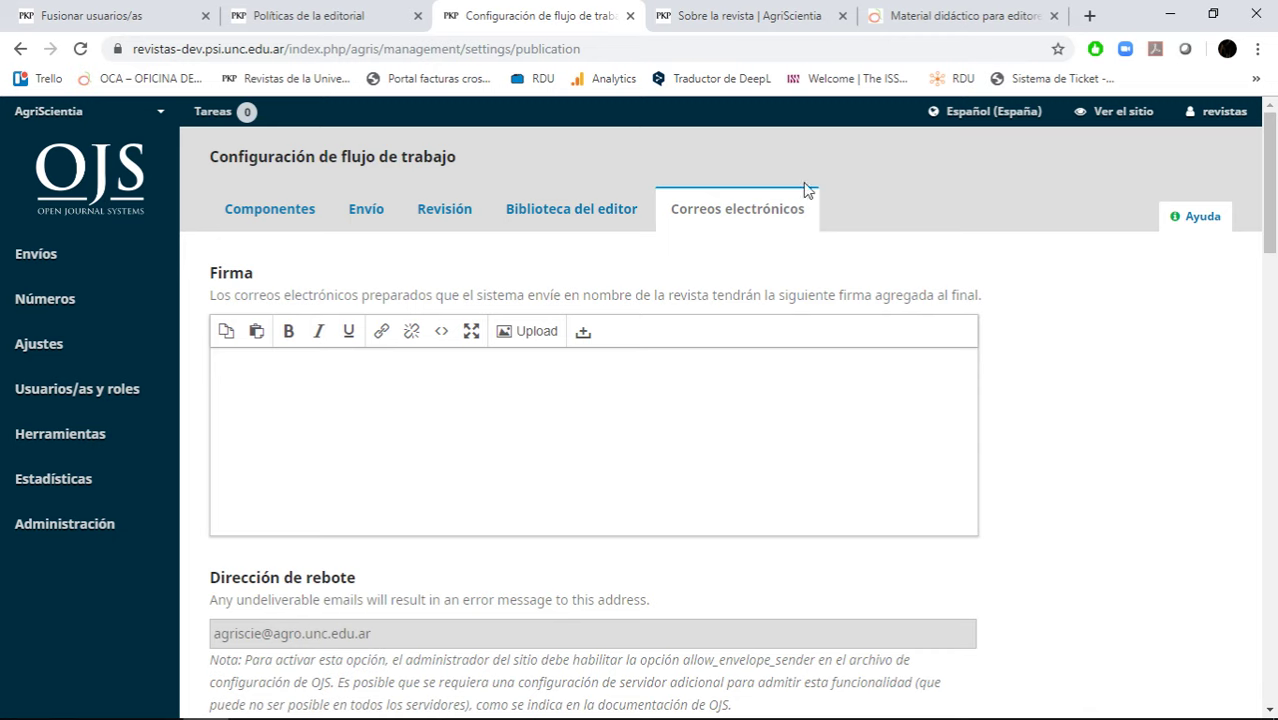
{"action": "left_click", "coordinate": [1228, 120]}
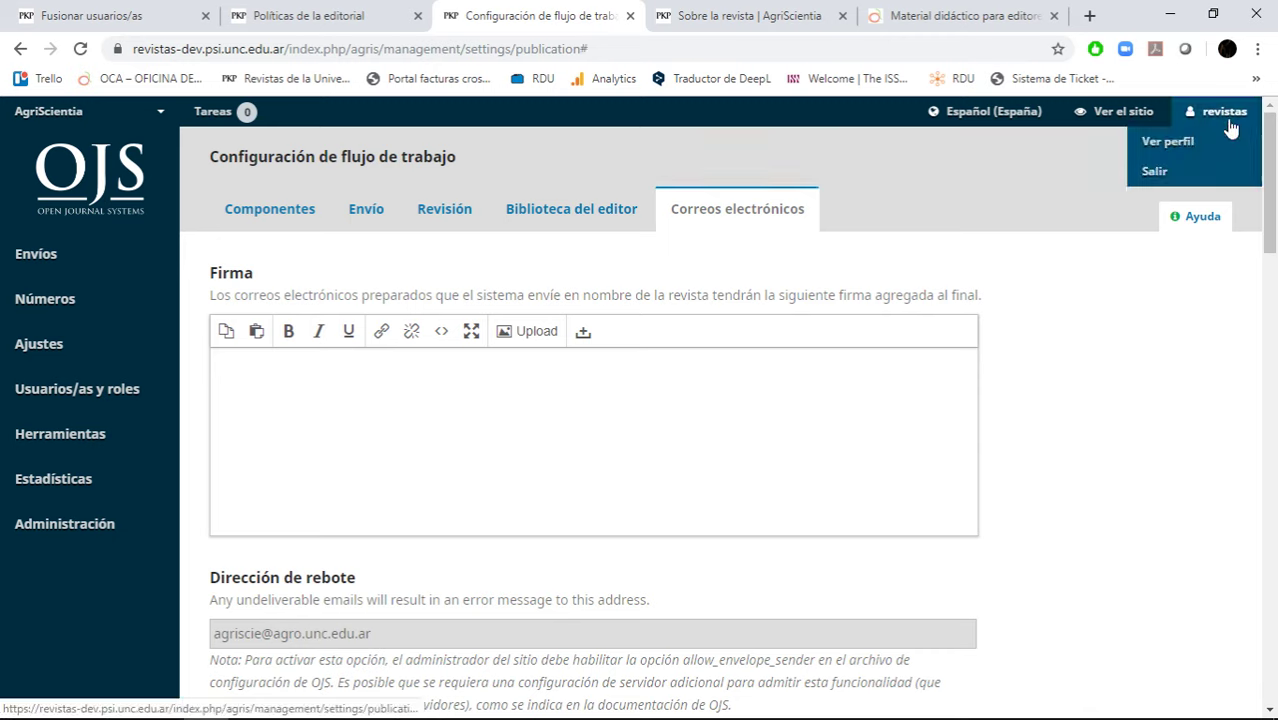
{"action": "left_click", "coordinate": [1153, 171]}
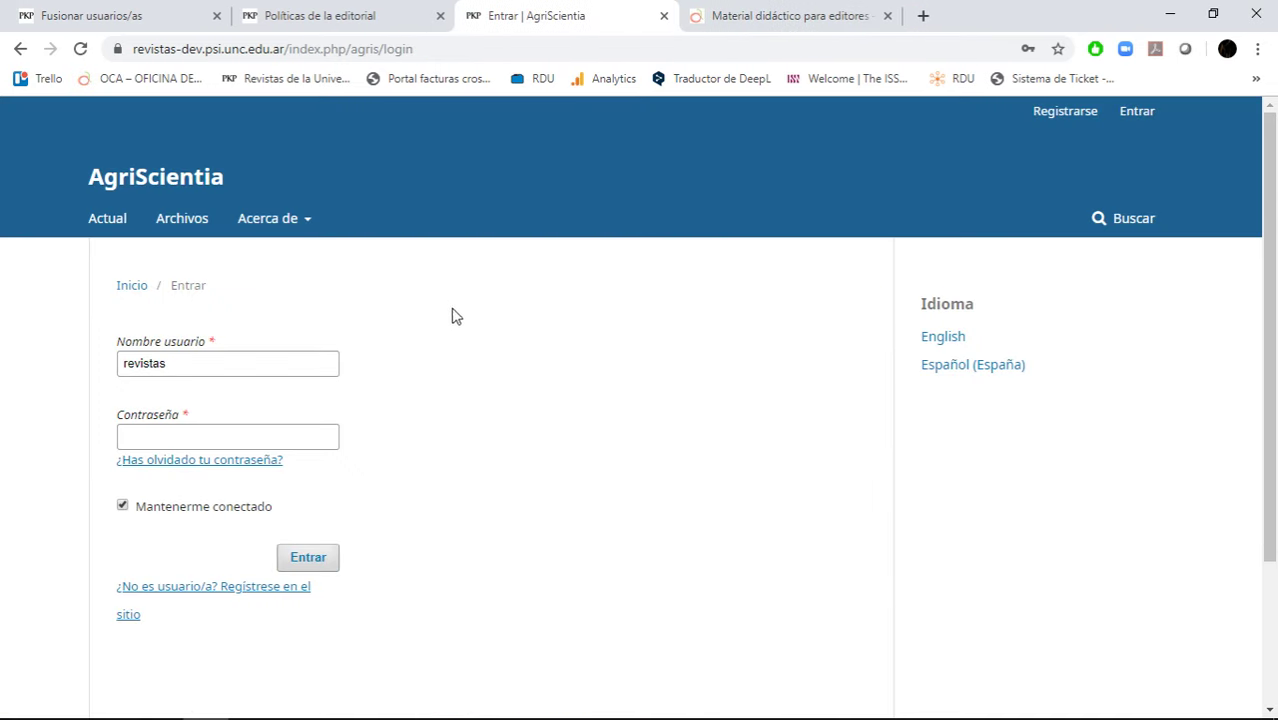
{"action": "left_click", "coordinate": [165, 183]}
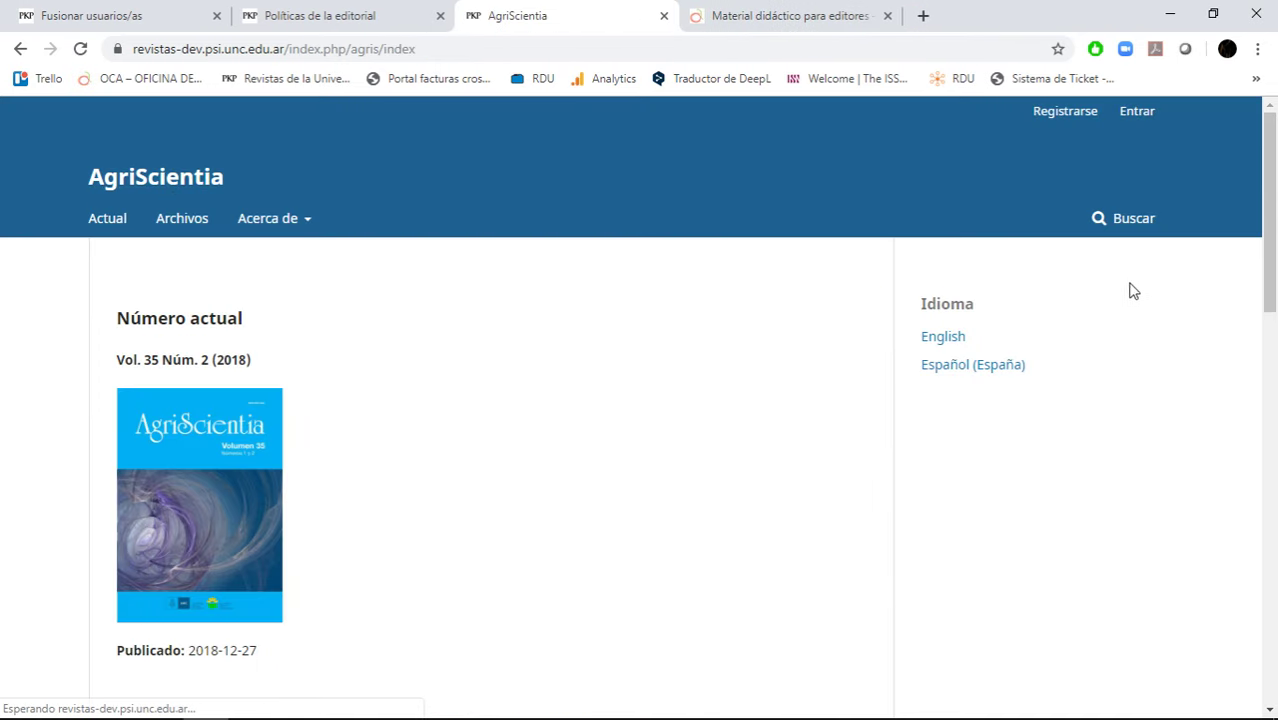
Log back in to AgriScientia on revistas-dev by entering the account password.
{"action": "left_click", "coordinate": [1137, 113]}
{"action": "left_click", "coordinate": [163, 438]}
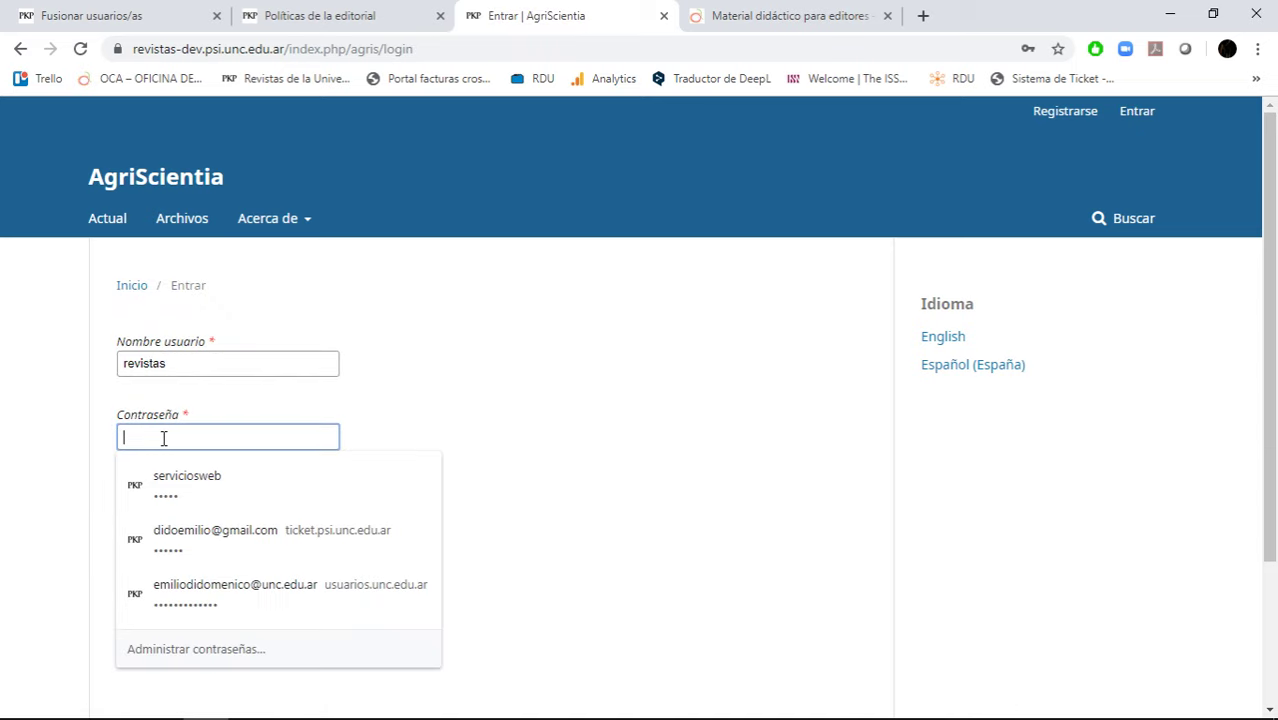
{"action": "type", "text": "•"}
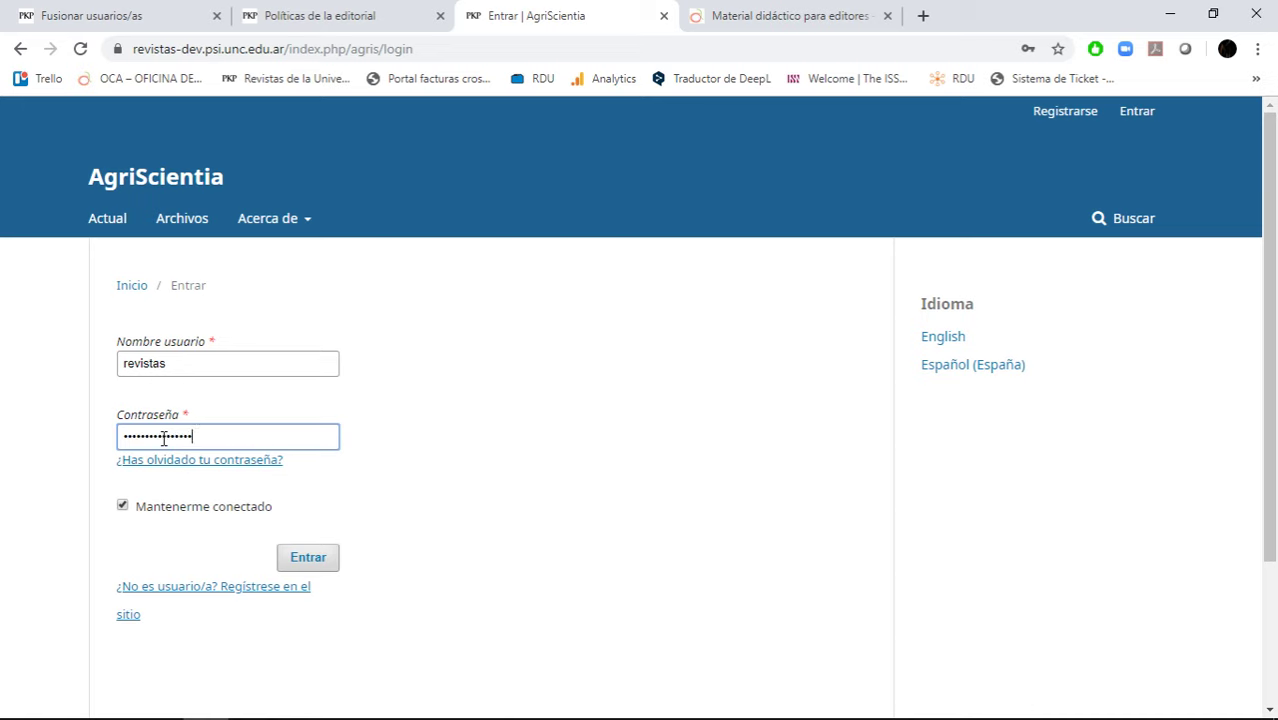
{"action": "key", "text": "Return"}
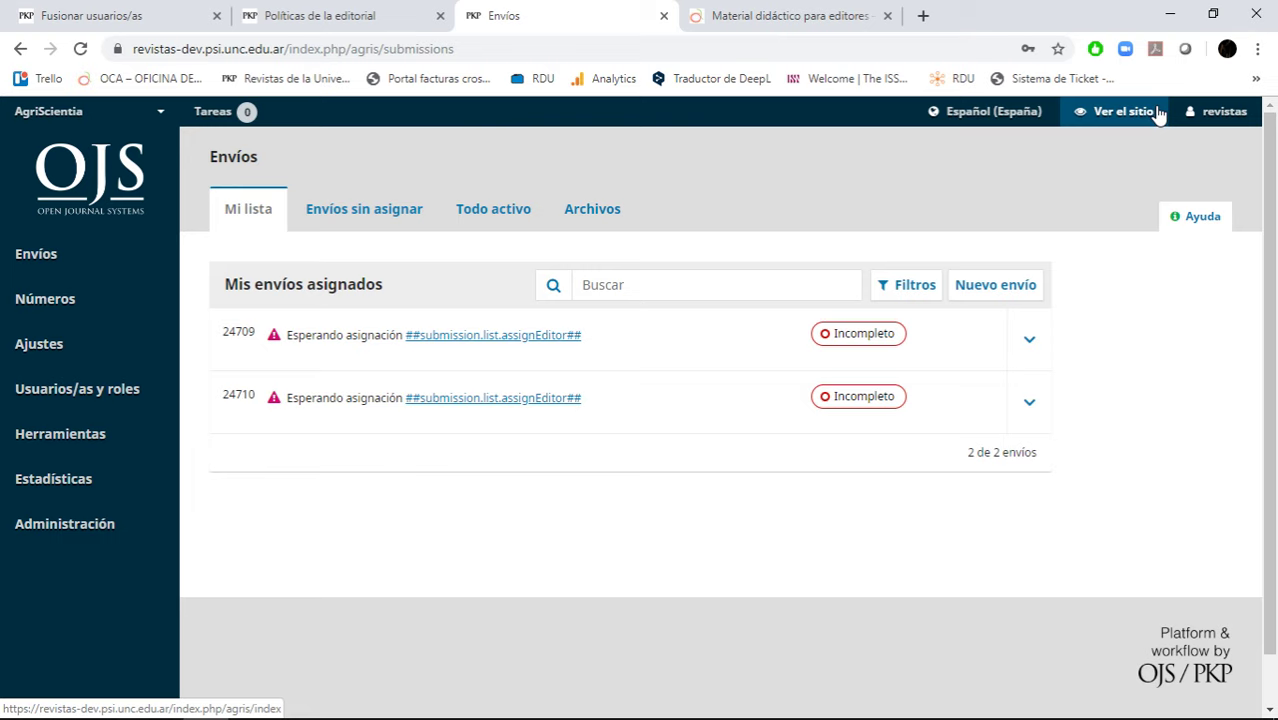
Go to the revistas-dev.psi.unc.edu.ar portal home page and open the logged-in account's profile.
{"action": "left_click", "coordinate": [930, 110]}
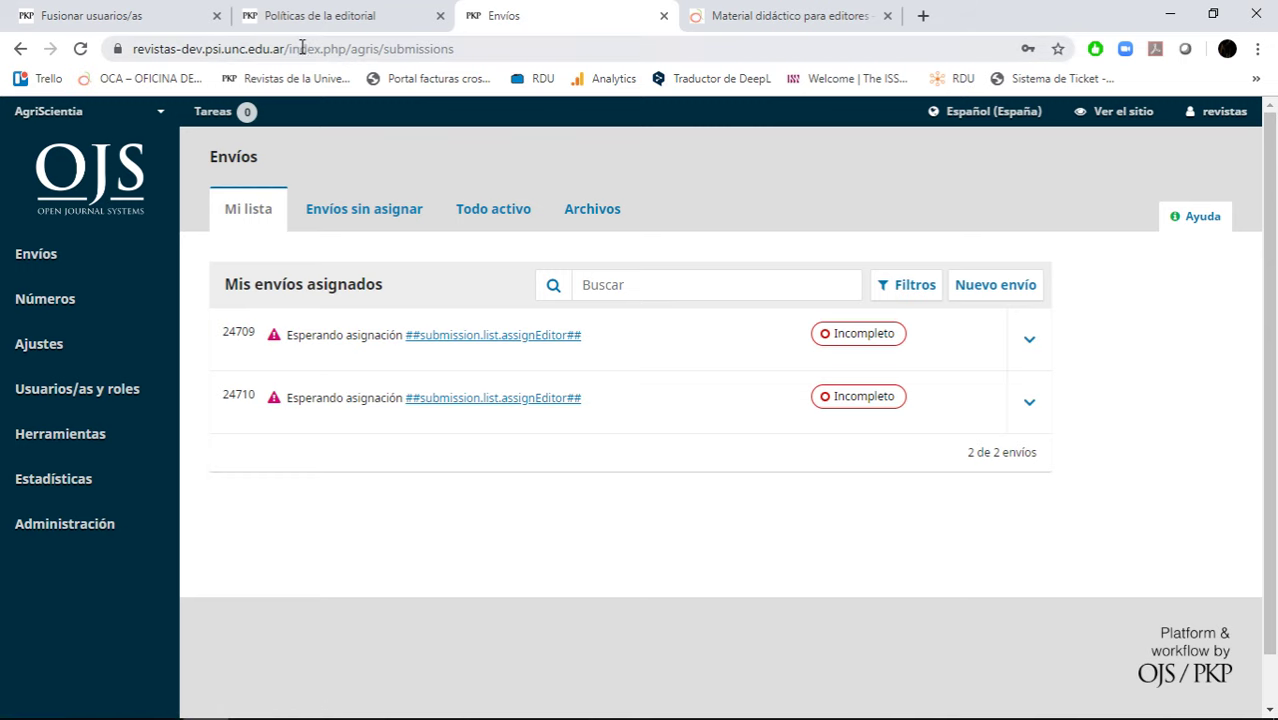
{"action": "left_click_drag", "start_coordinate": [302, 48], "coordinate": [770, 35]}
{"action": "key", "text": "BackSpace"}
{"action": "key", "text": "Return"}
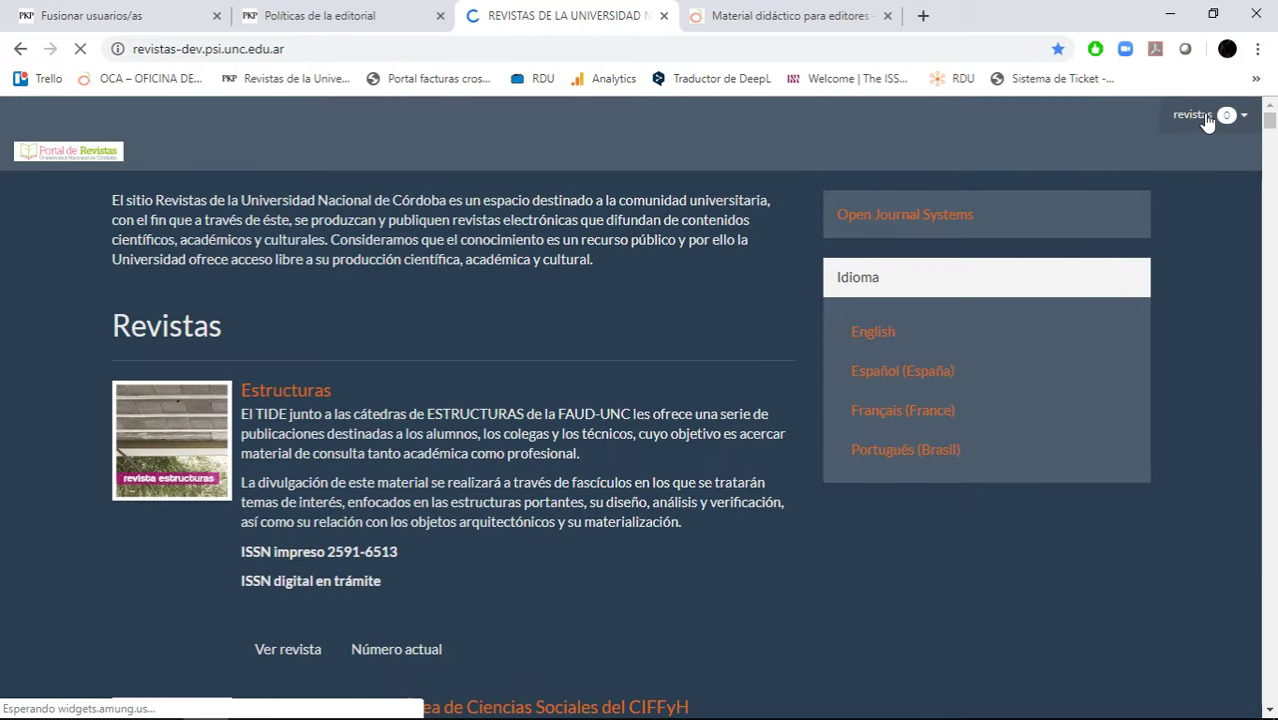
{"action": "mouse_move", "coordinate": [1207, 119]}
{"action": "left_click", "coordinate": [1189, 150]}
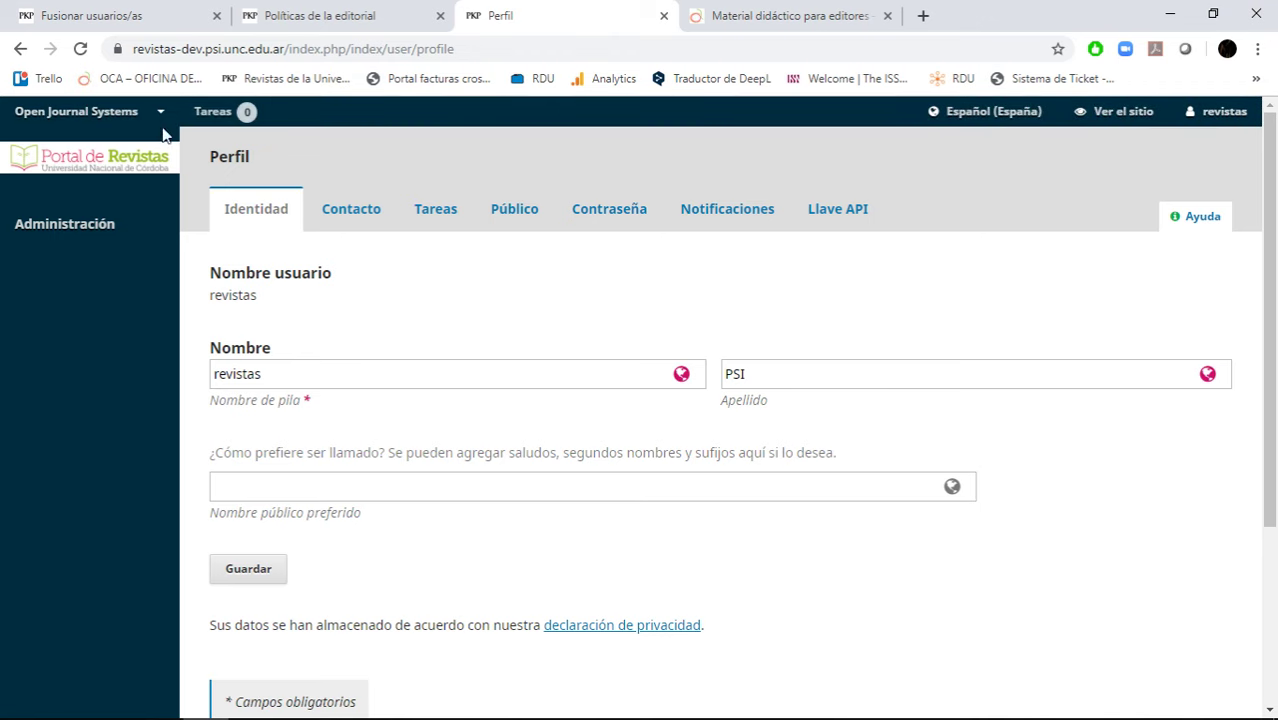
Switch from the portal-level site to the Nomen Iuris journal's submissions page.
{"action": "mouse_move", "coordinate": [150, 111]}
{"action": "scroll", "coordinate": [93, 444], "scroll_direction": "down", "scroll_amount": 1}
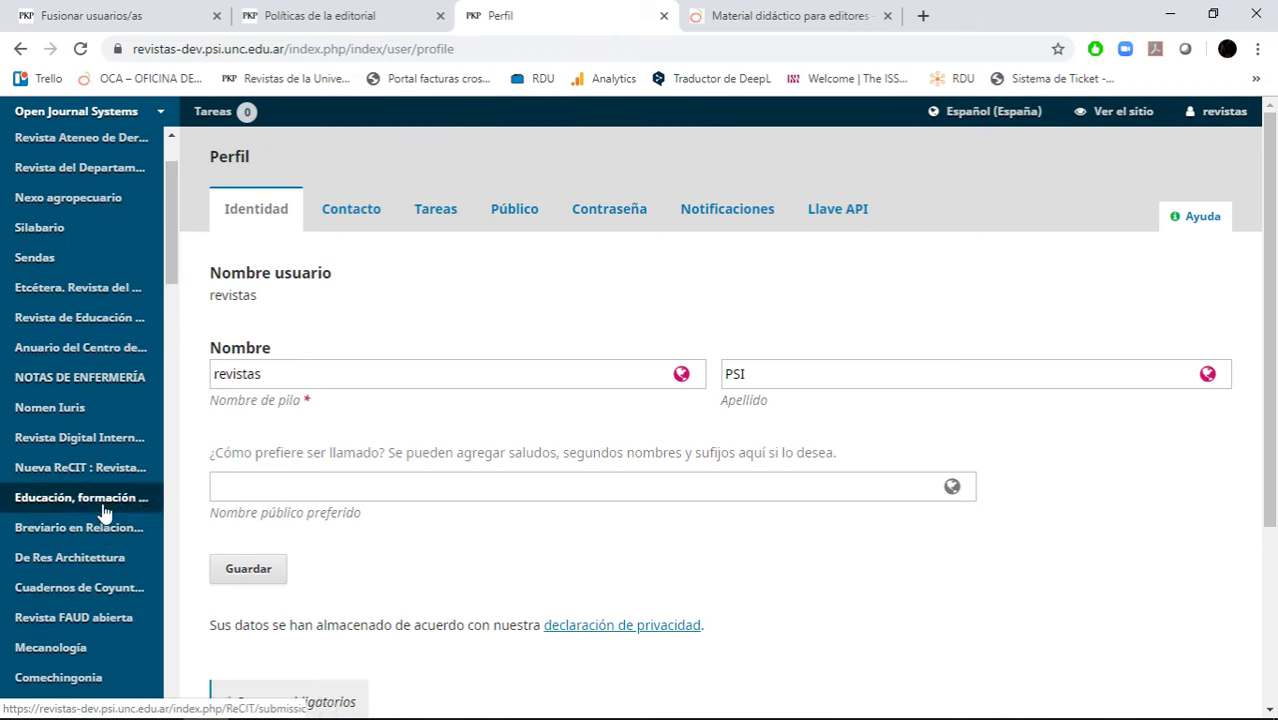
{"action": "left_click", "coordinate": [108, 420]}
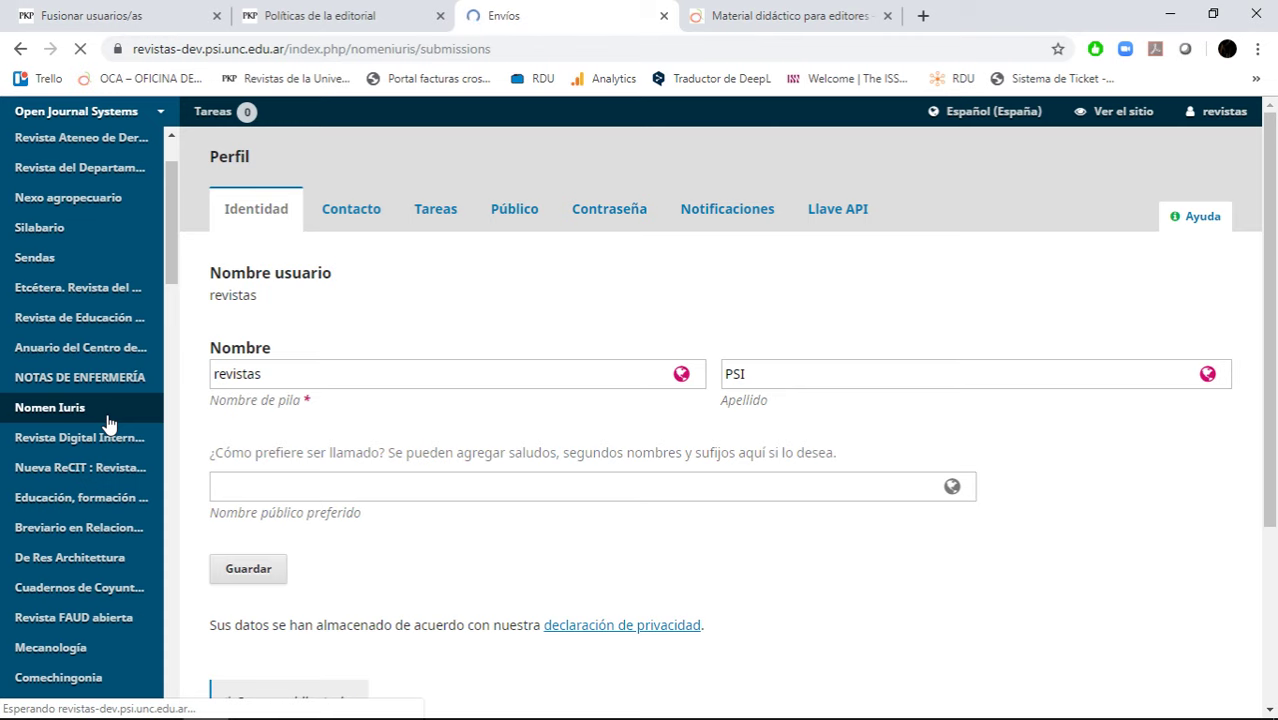